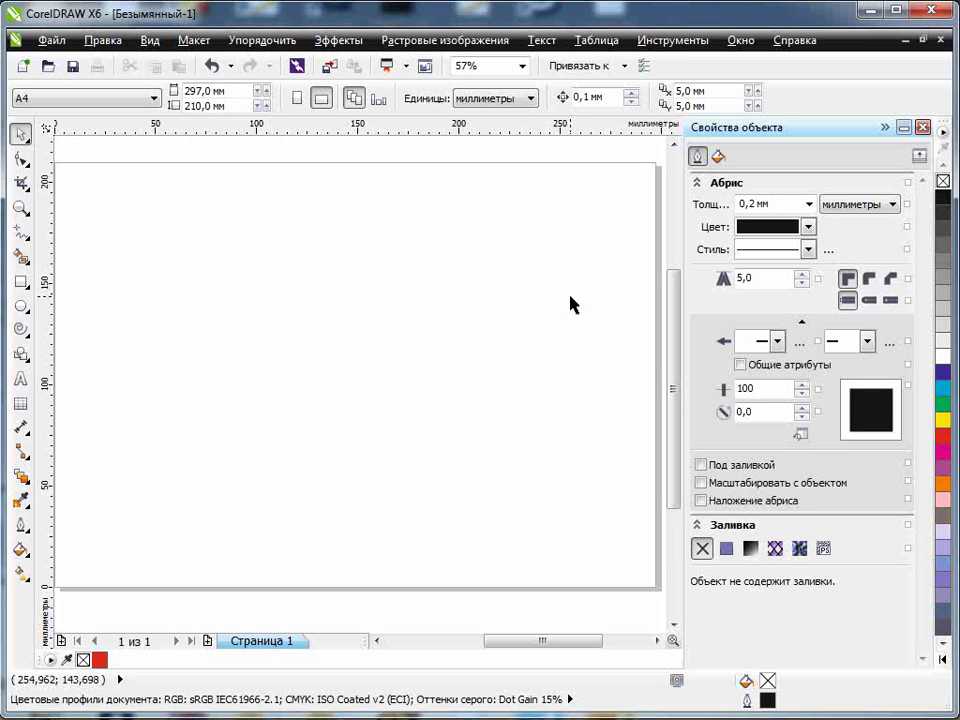
Draw a freehand zigzag curve about 234 mm wide and 71 mm high across the upper half of the page
{"action": "key", "text": "F5"}
{"action": "mouse_move", "coordinate": [105, 246]}
{"action": "left_mouse_down"}
{"action": "mouse_move", "coordinate": [224, 205]}
{"action": "mouse_move", "coordinate": [281, 280]}
{"action": "mouse_move", "coordinate": [335, 313]}
{"action": "mouse_move", "coordinate": [372, 201]}
{"action": "mouse_move", "coordinate": [373, 267]}
{"action": "mouse_move", "coordinate": [423, 188]}
{"action": "mouse_move", "coordinate": [457, 300]}
{"action": "mouse_move", "coordinate": [507, 231]}
{"action": "mouse_move", "coordinate": [571, 214]}
{"action": "mouse_move", "coordinate": [577, 291]}
{"action": "left_mouse_up"}
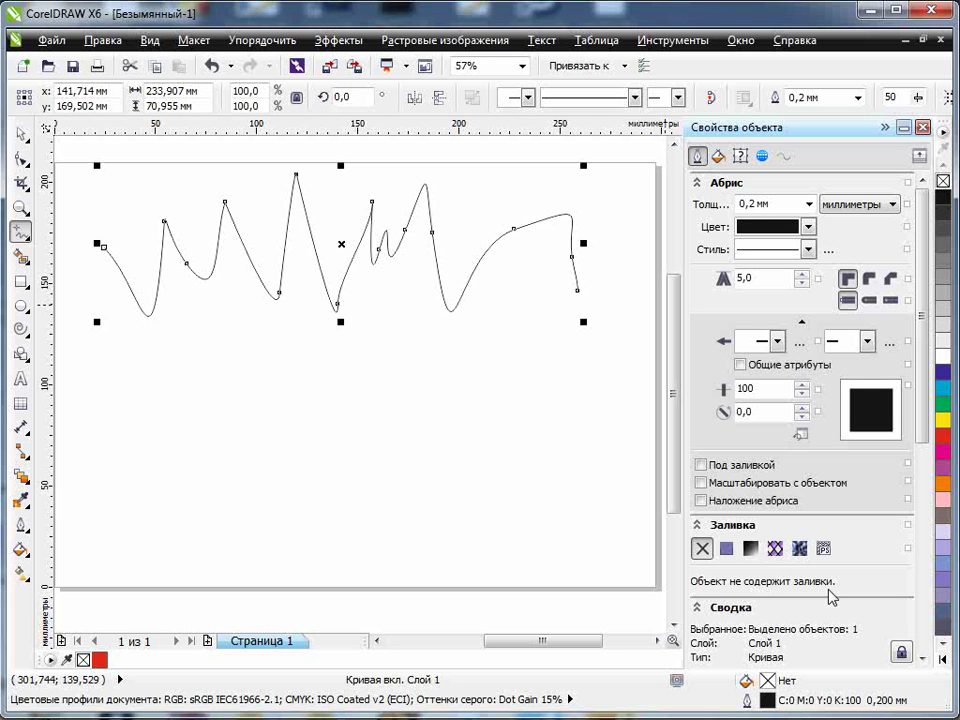
Review the curve's properties and set its outline to 2.5 mm wide and red
{"action": "left_click_drag", "start_coordinate": [926, 436], "coordinate": [934, 601]}
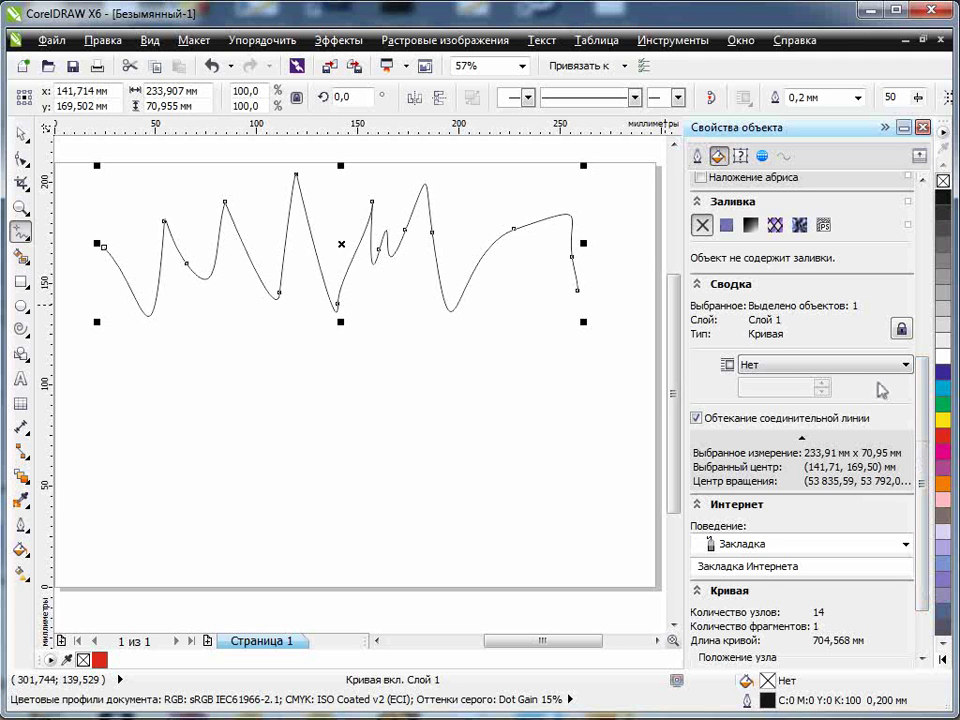
{"action": "left_click_drag", "start_coordinate": [918, 407], "coordinate": [919, 443]}
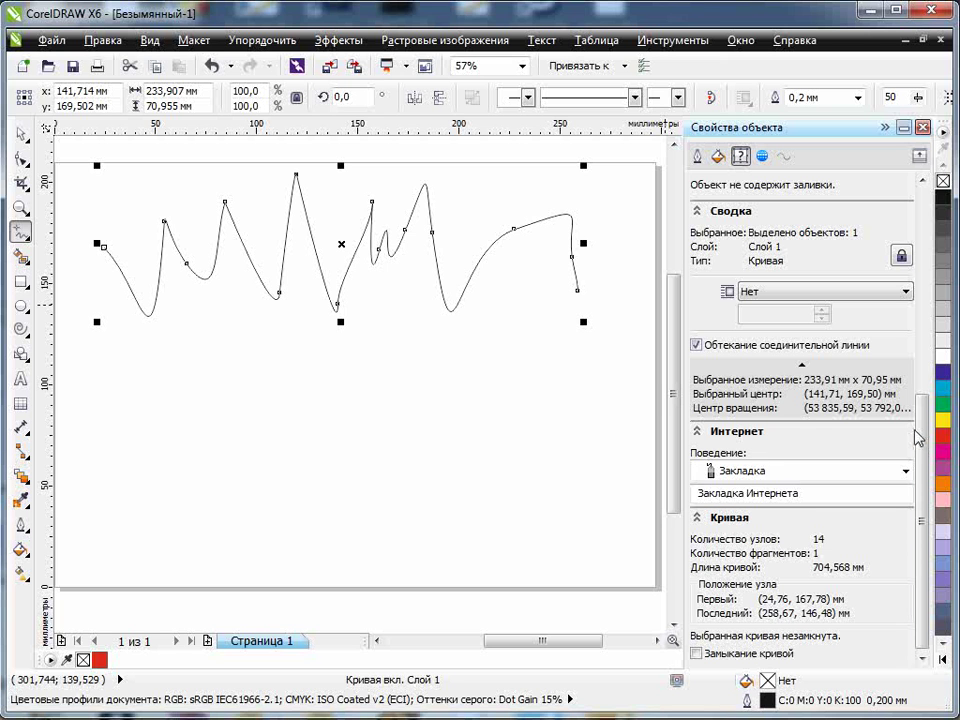
{"action": "left_click_drag", "start_coordinate": [918, 437], "coordinate": [904, 217]}
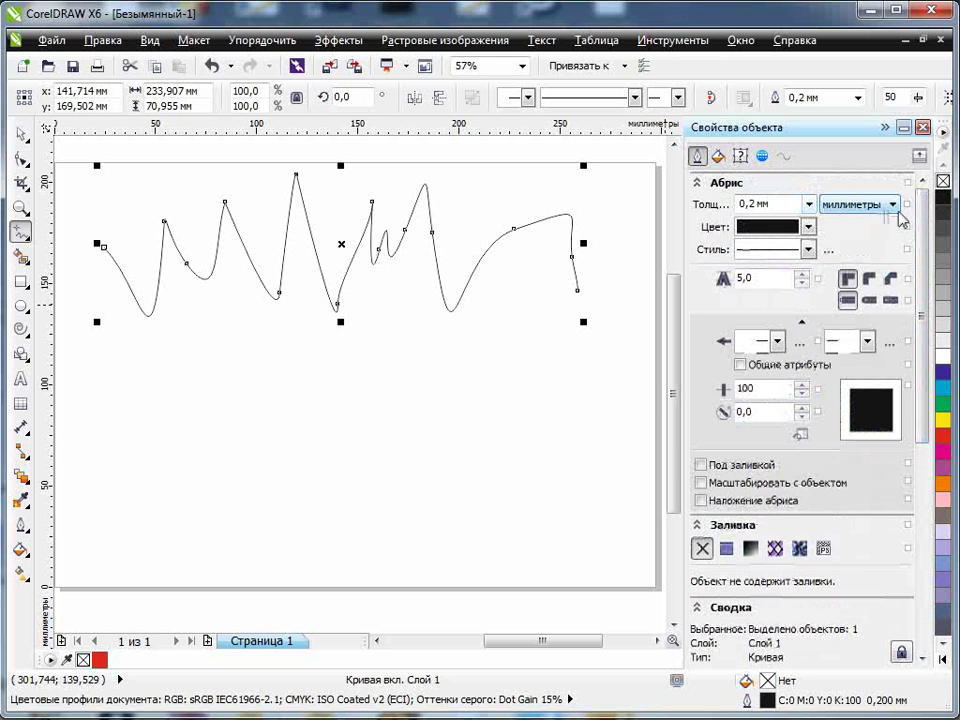
{"action": "left_click", "coordinate": [892, 205]}
{"action": "left_click", "coordinate": [895, 208]}
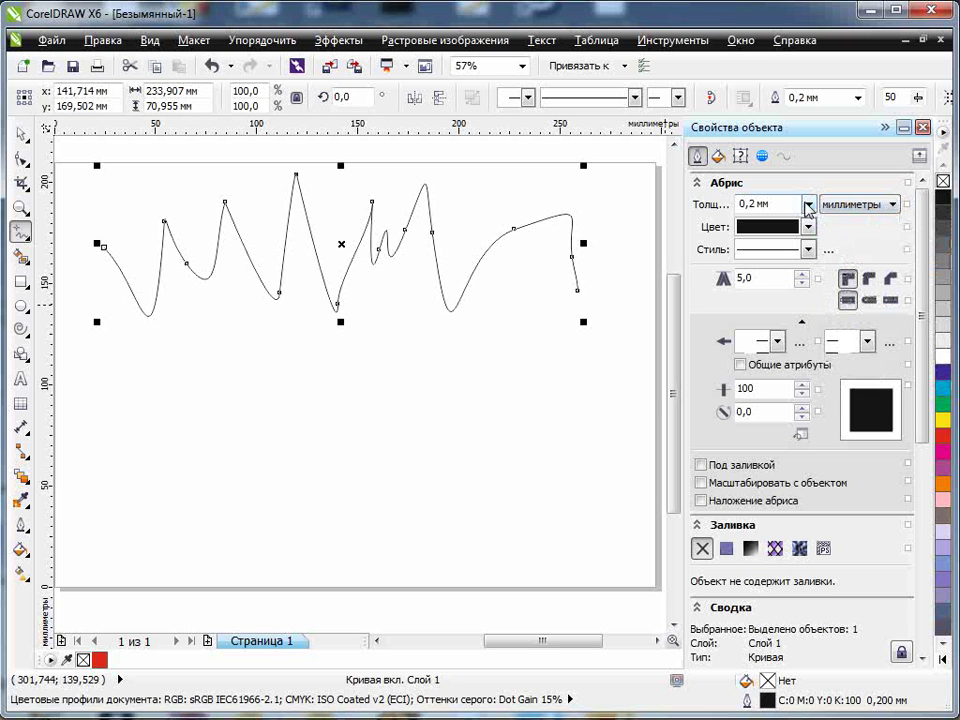
{"action": "left_click", "coordinate": [808, 204]}
{"action": "left_click", "coordinate": [785, 343]}
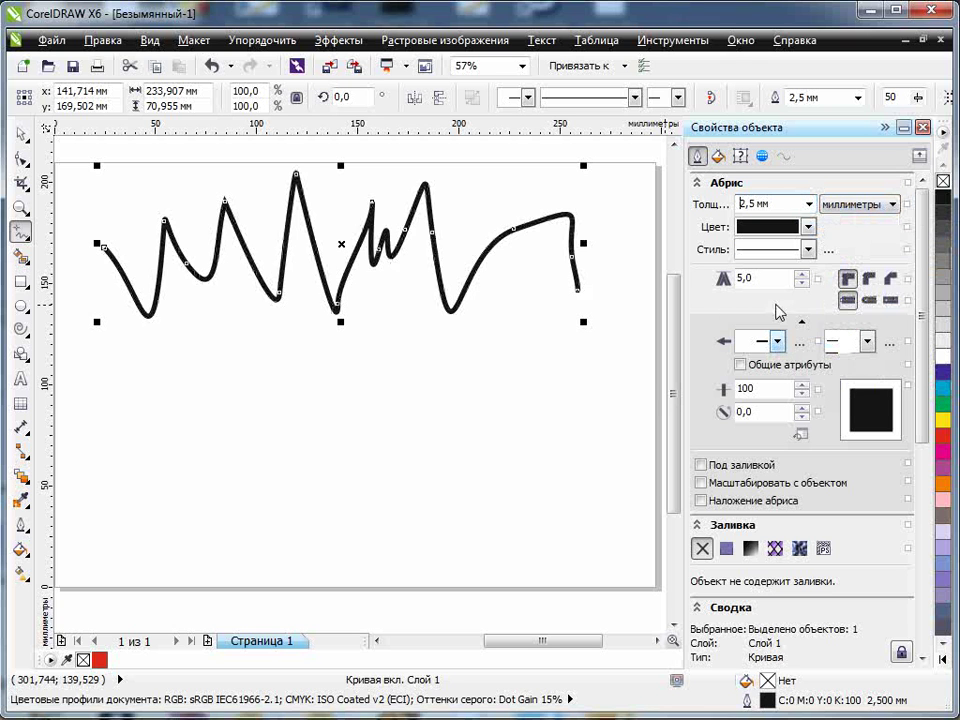
{"action": "left_click", "coordinate": [808, 227]}
{"action": "left_click", "coordinate": [805, 272]}
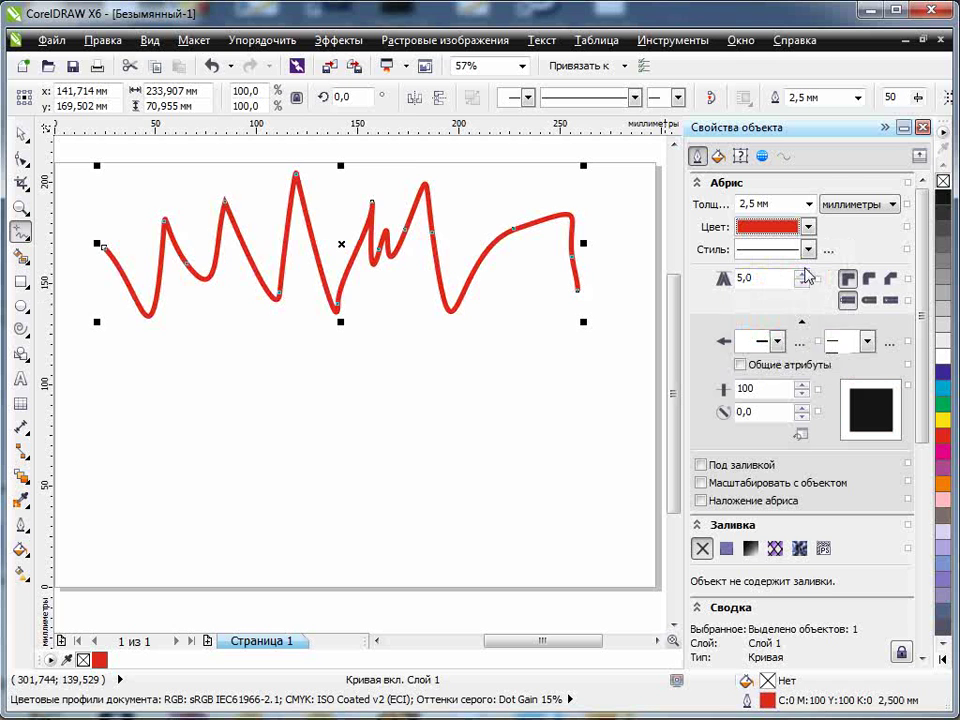
Try dotted and dashed line styles on the curve, restoring the solid style, and look at the line style editor without adding a style
{"action": "left_click", "coordinate": [808, 250]}
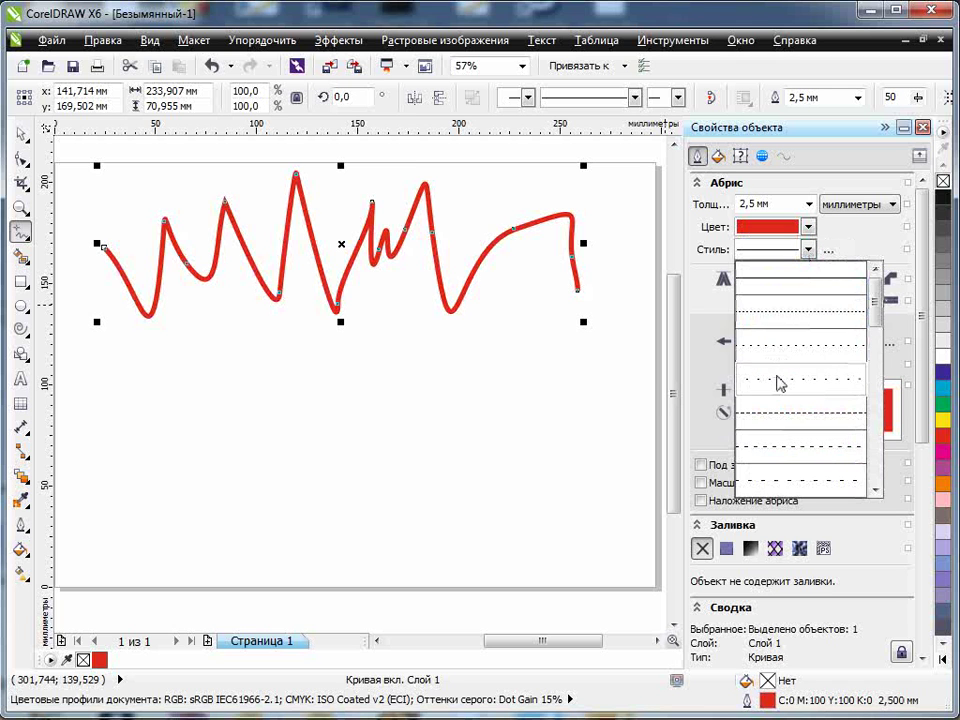
{"action": "left_click", "coordinate": [780, 380]}
{"action": "left_click", "coordinate": [810, 250]}
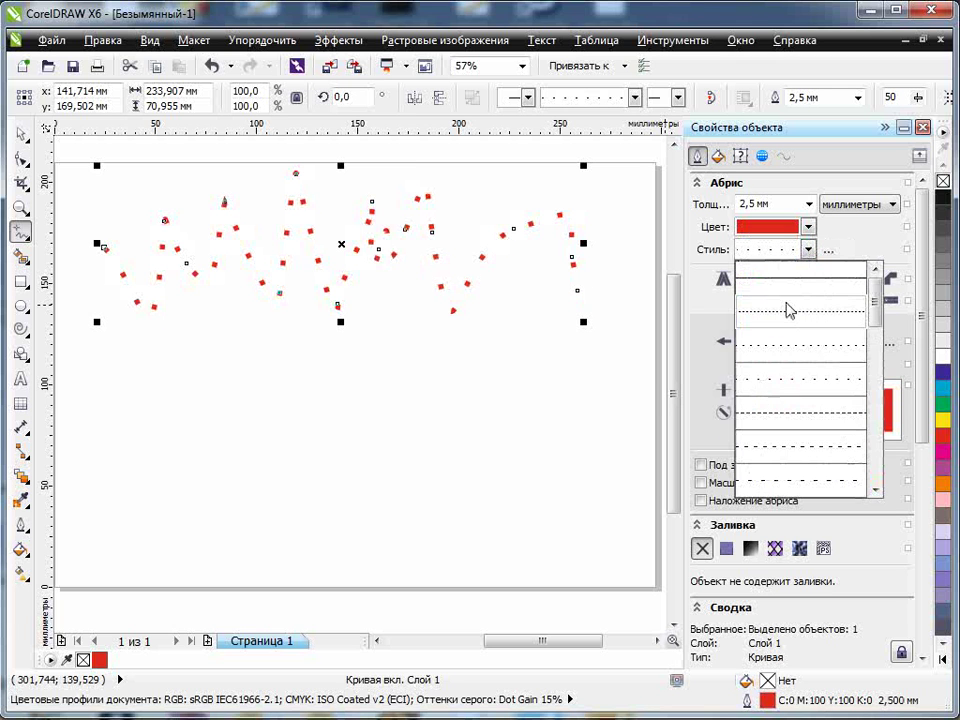
{"action": "left_click", "coordinate": [786, 406]}
{"action": "left_click", "coordinate": [808, 250]}
{"action": "left_click", "coordinate": [799, 282]}
{"action": "left_click", "coordinate": [829, 251]}
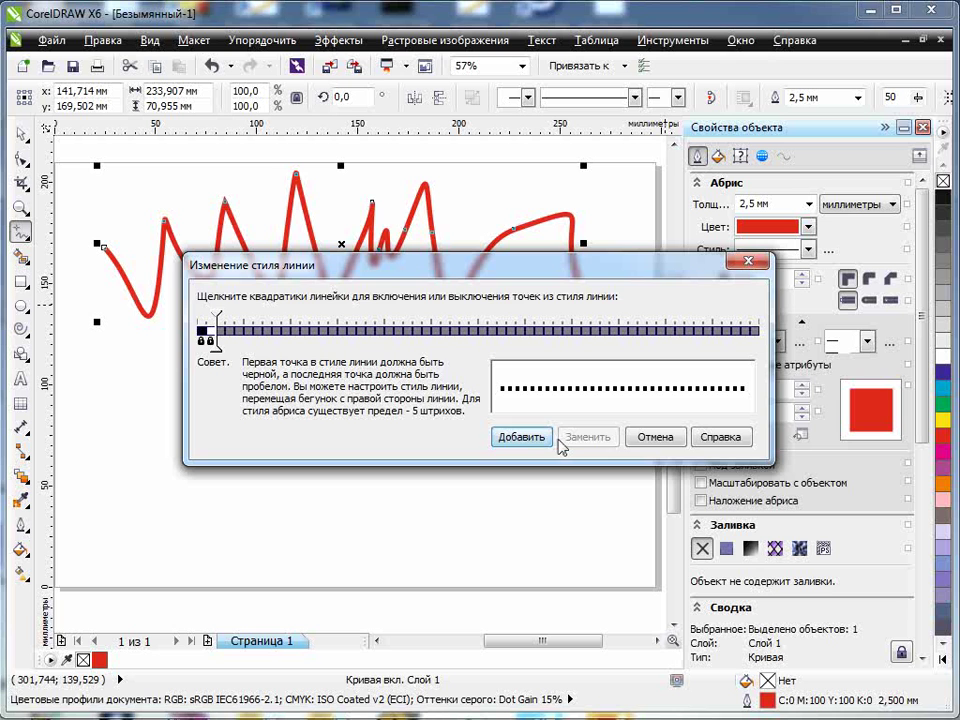
{"action": "left_click", "coordinate": [648, 440]}
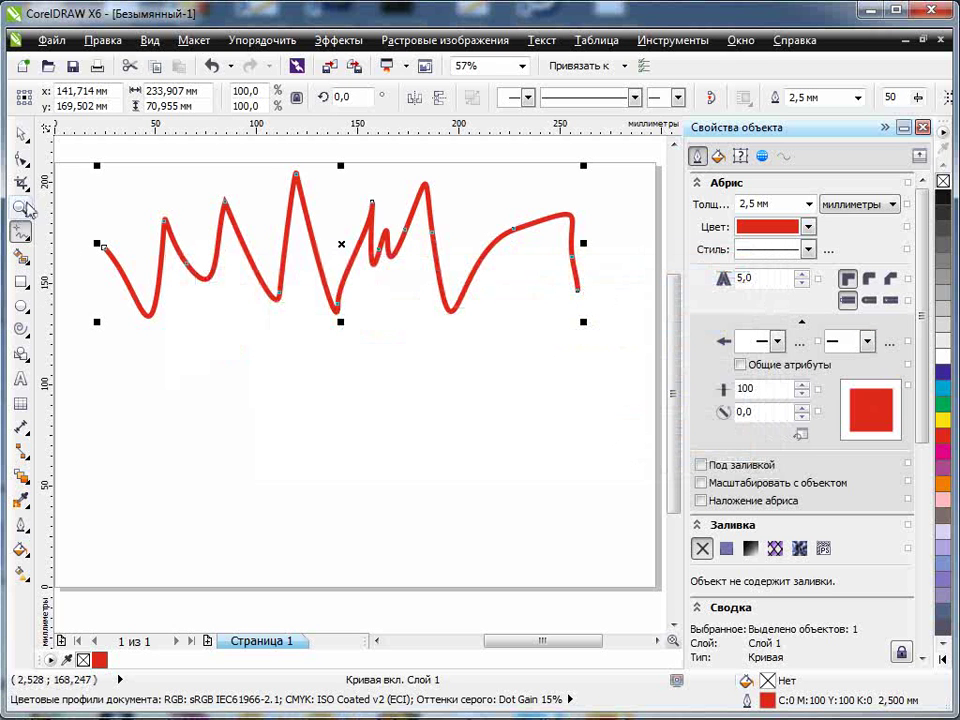
Try rounded and bevelled corners and extended line caps on the curve's outline, viewing its peaks up close
{"action": "left_click", "coordinate": [20, 207]}
{"action": "left_click_drag", "start_coordinate": [197, 163], "coordinate": [366, 326]}
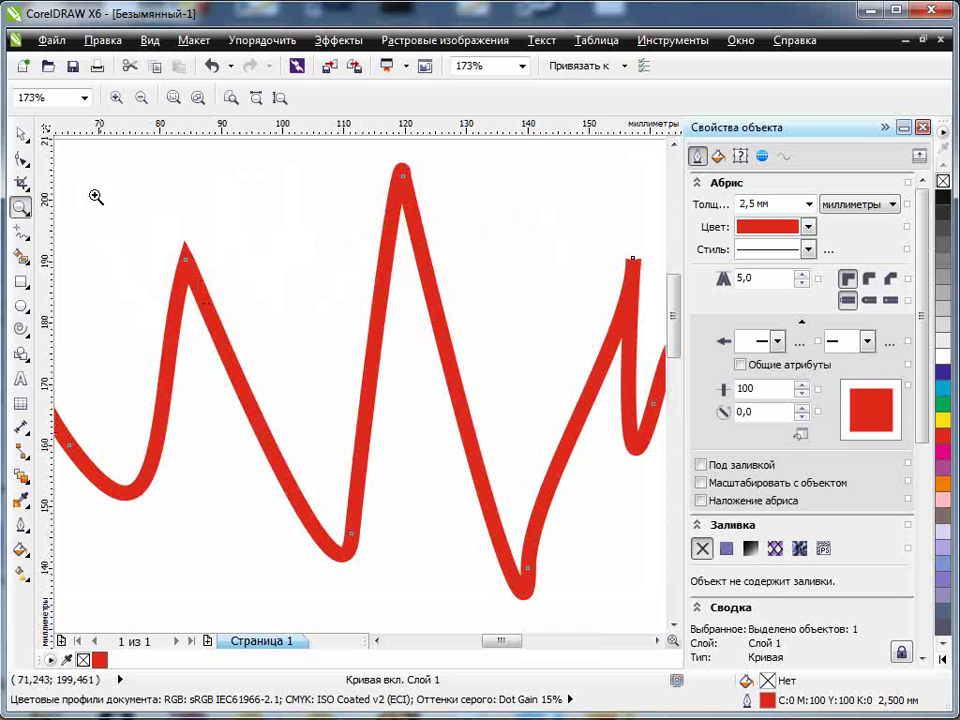
{"action": "left_click", "coordinate": [22, 137]}
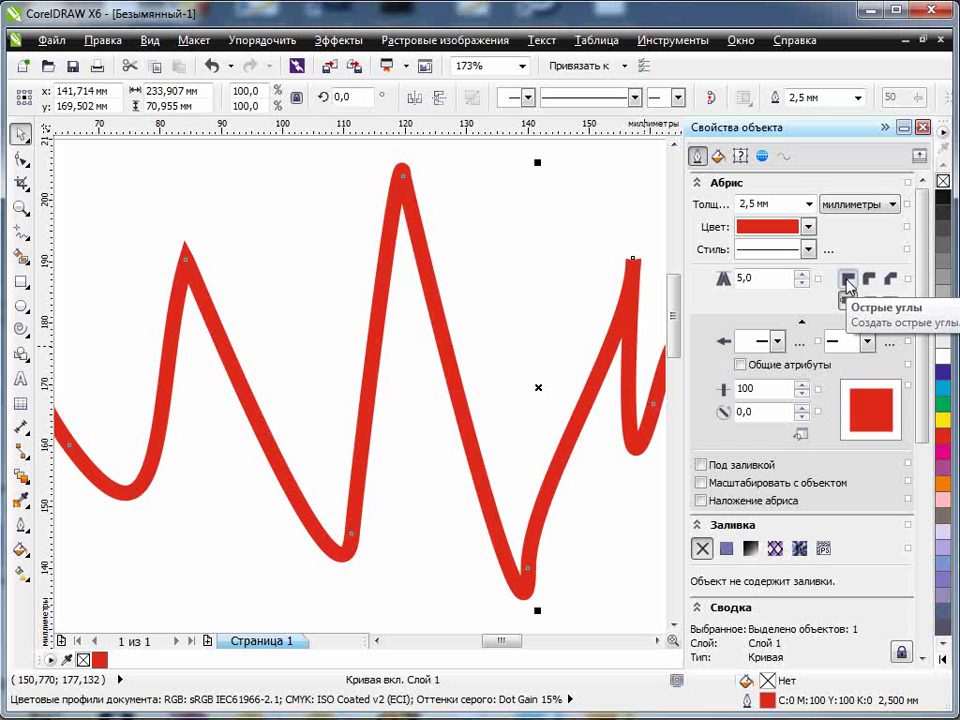
{"action": "left_click", "coordinate": [869, 279]}
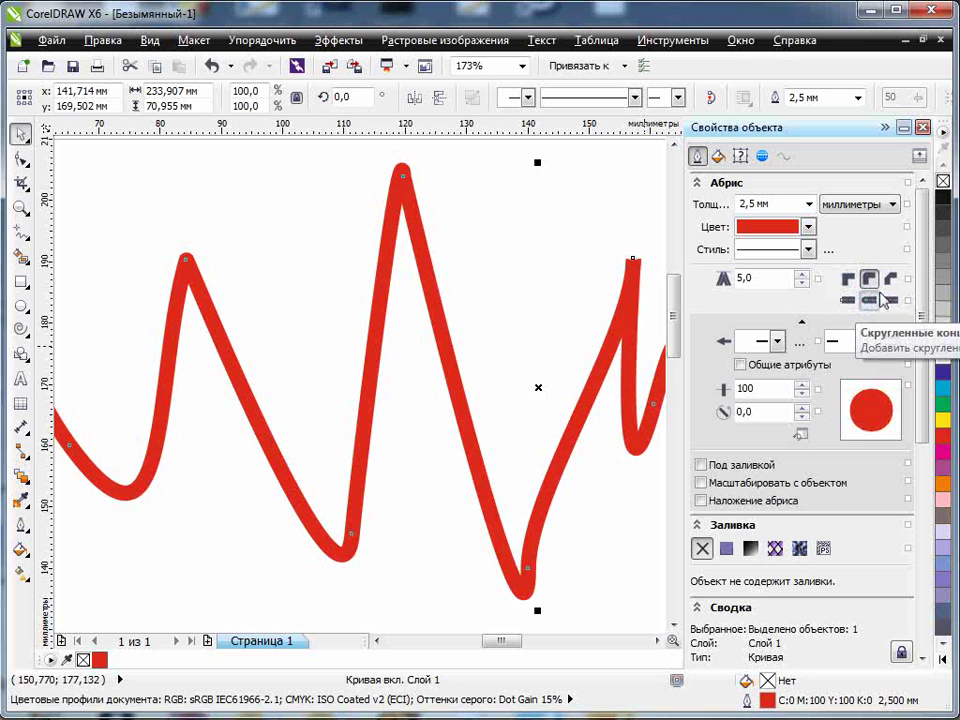
{"action": "left_click", "coordinate": [891, 281]}
{"action": "left_click", "coordinate": [889, 300]}
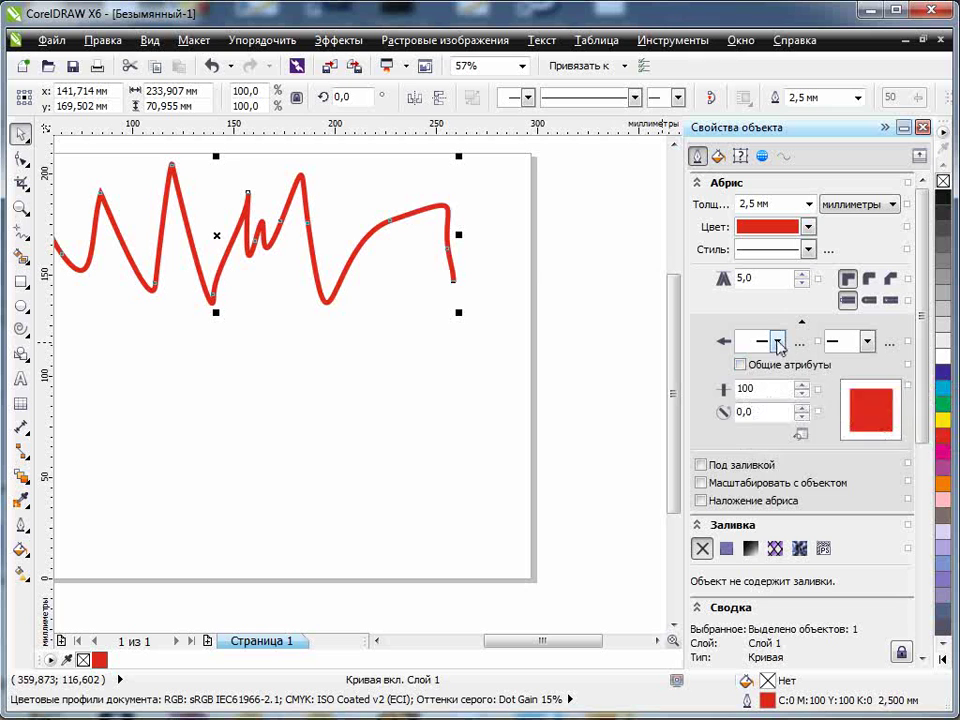
Add a notched arrowhead to the start of the zigzag curve and a solid pointed block arrowhead to its end
{"action": "left_click", "coordinate": [777, 341]}
{"action": "left_click", "coordinate": [808, 466]}
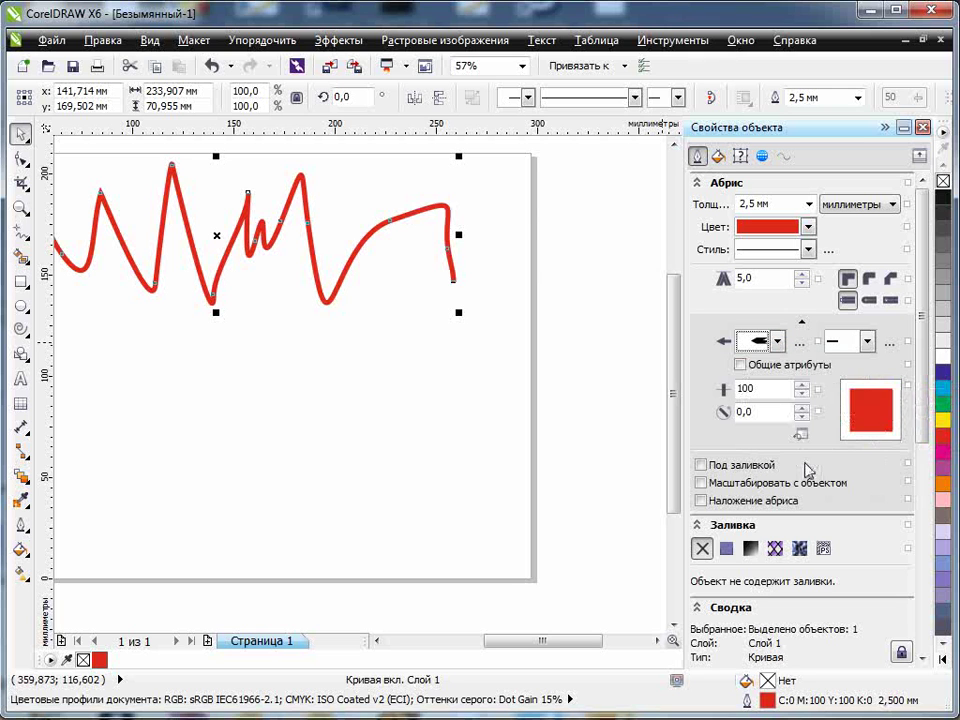
{"action": "left_click", "coordinate": [867, 343]}
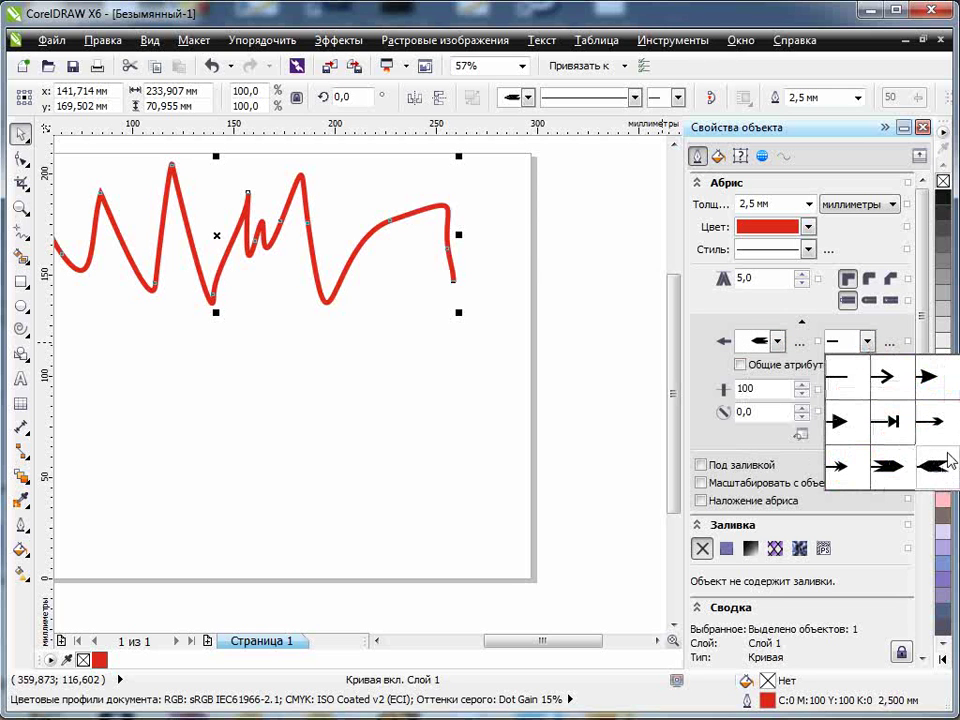
{"action": "left_click", "coordinate": [946, 458]}
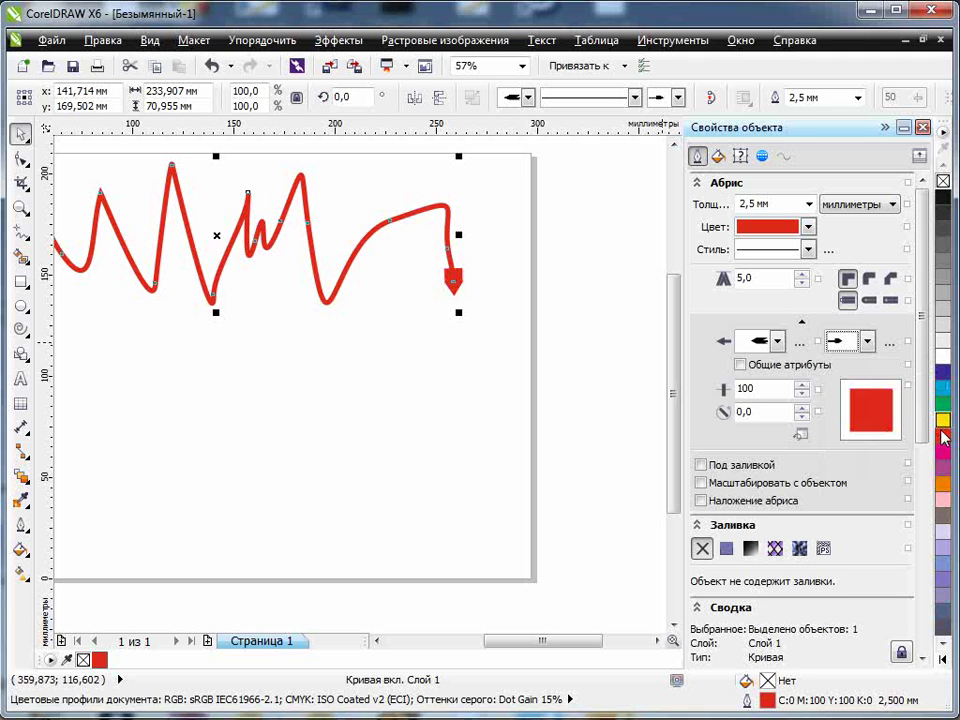
Give the outline a calligraphic nib with stretch 42 and angle -132.3°, and switch to rounded corners and rounded line caps
{"action": "mouse_move", "coordinate": [855, 418]}
{"action": "left_mouse_down"}
{"action": "mouse_move", "coordinate": [860, 412]}
{"action": "mouse_move", "coordinate": [862, 422]}
{"action": "left_mouse_up"}
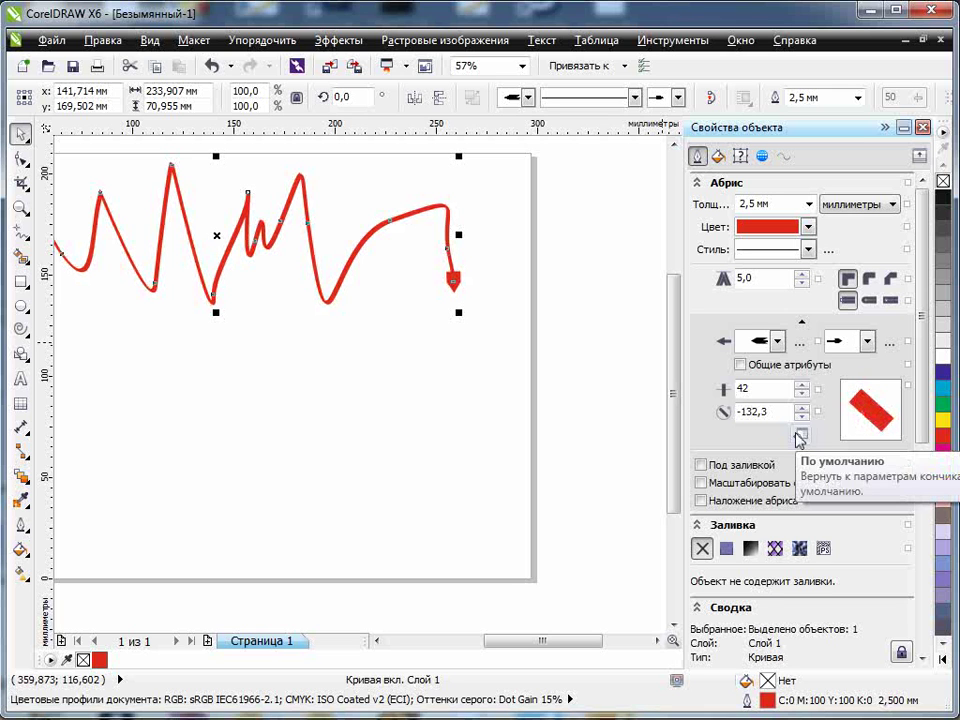
{"action": "left_click", "coordinate": [20, 208]}
{"action": "left_click_drag", "start_coordinate": [117, 155], "coordinate": [489, 356]}
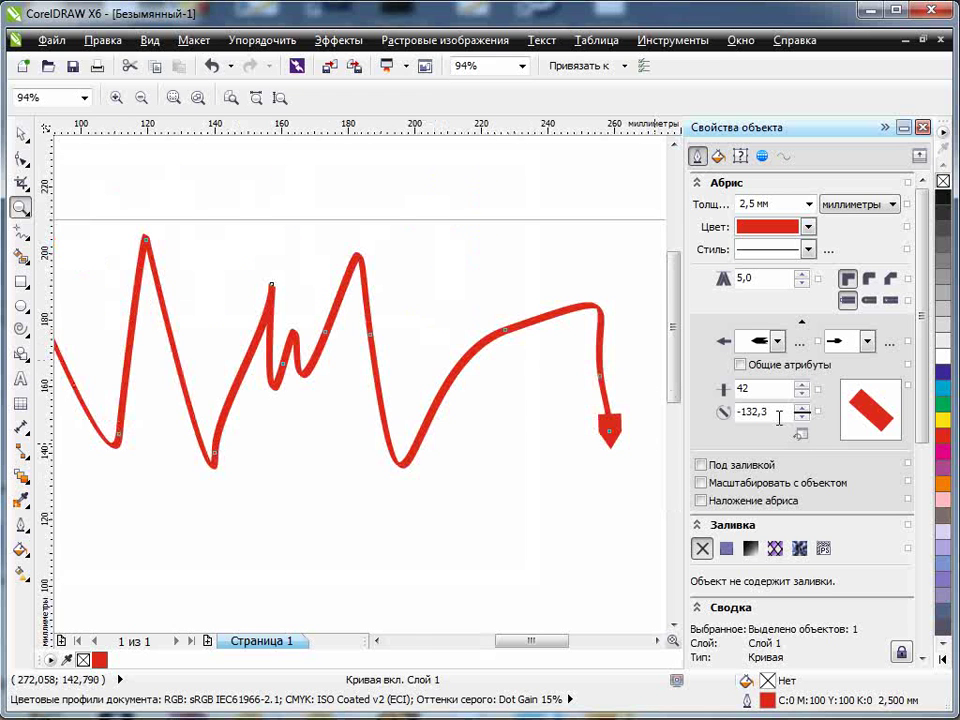
{"action": "left_click", "coordinate": [869, 278]}
{"action": "left_click", "coordinate": [869, 300]}
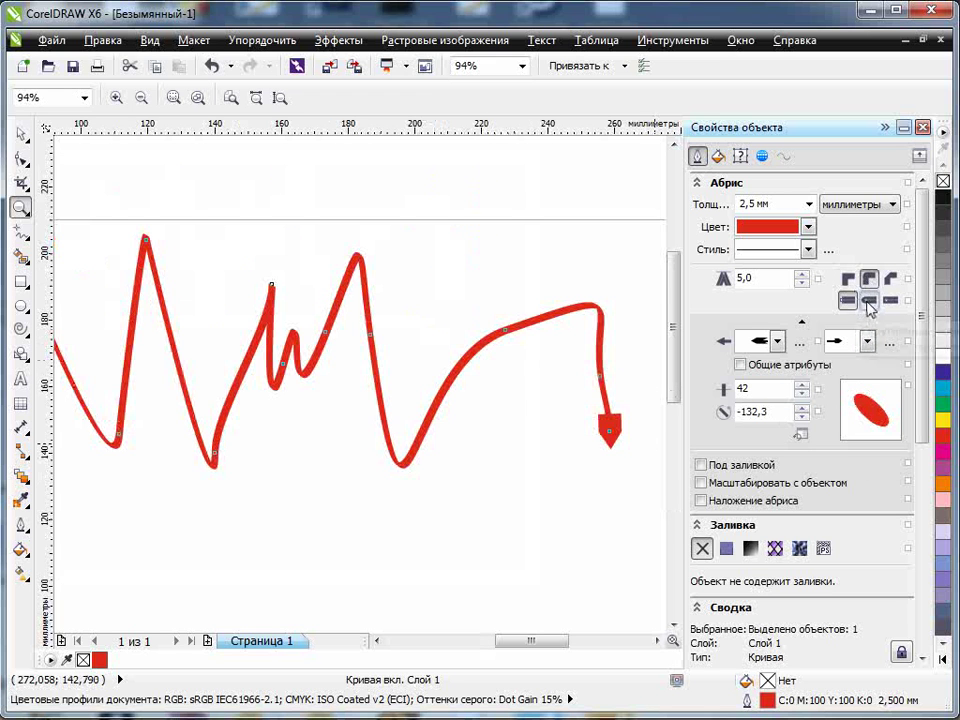
Flatten and tilt the outline's calligraphic nib to a stretch of 12 and an angle of 135°
{"action": "left_click", "coordinate": [801, 408]}
{"action": "left_click", "coordinate": [801, 408]}
{"action": "left_click", "coordinate": [801, 408]}
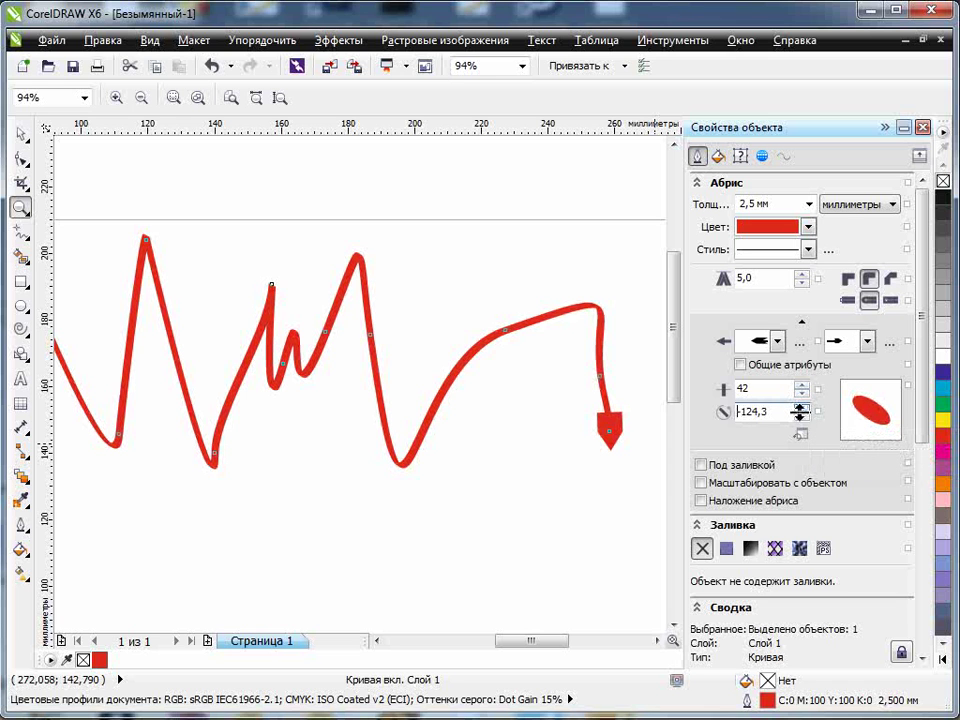
{"action": "left_click_drag", "start_coordinate": [873, 410], "coordinate": [870, 410]}
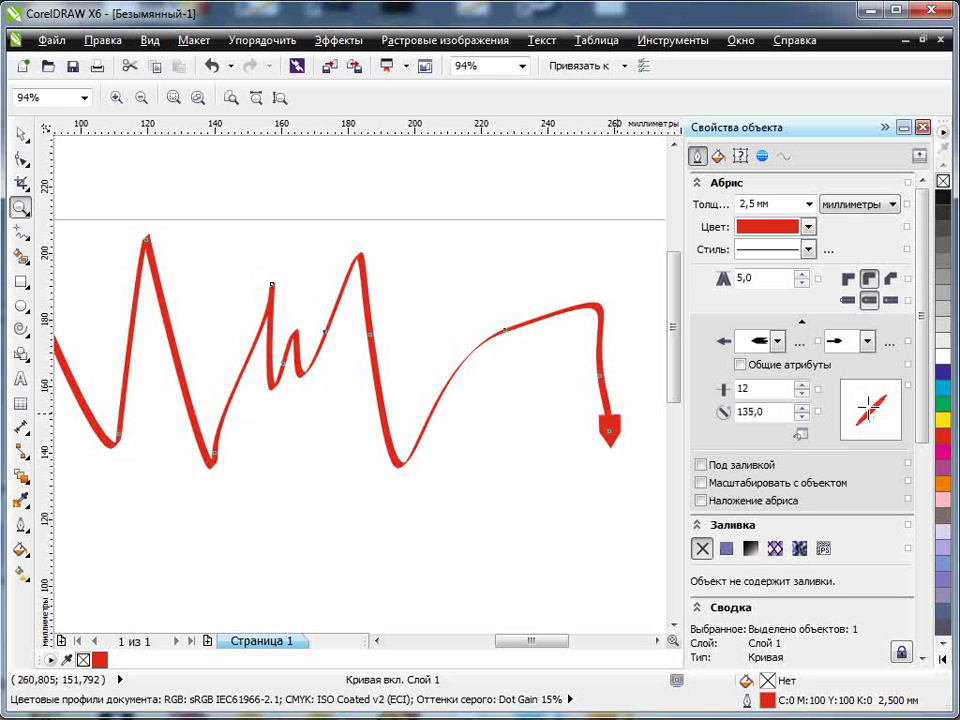
Make the outline scale with the object and resize the zigzag curve proportionally to about 165 by 50 mm
{"action": "left_click", "coordinate": [701, 483]}
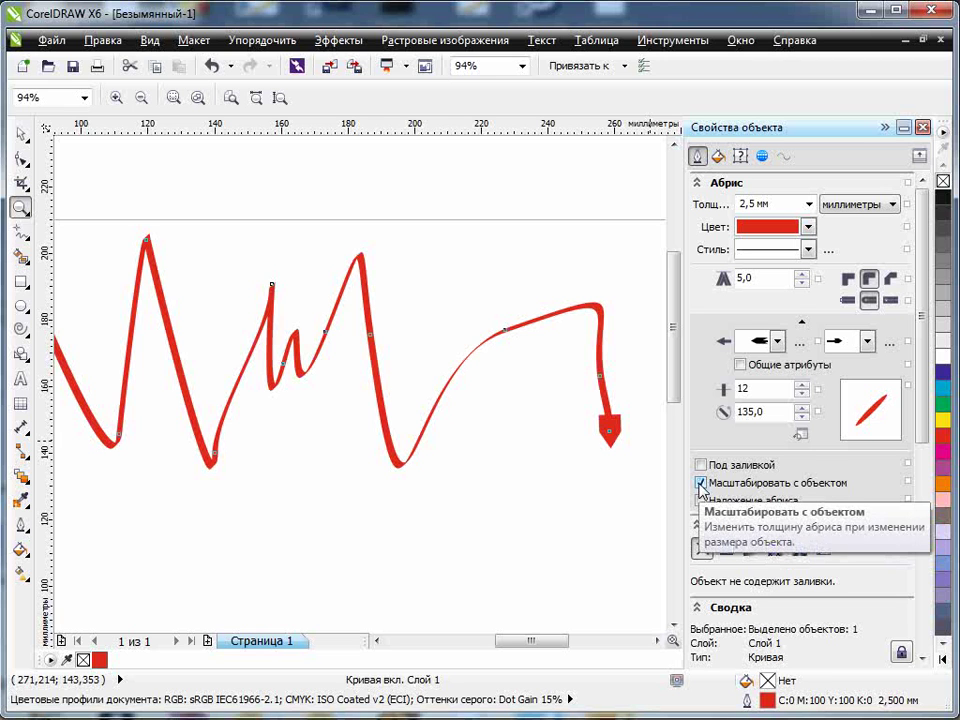
{"action": "left_click", "coordinate": [701, 483]}
{"action": "left_click", "coordinate": [701, 483]}
{"action": "left_click", "coordinate": [20, 133]}
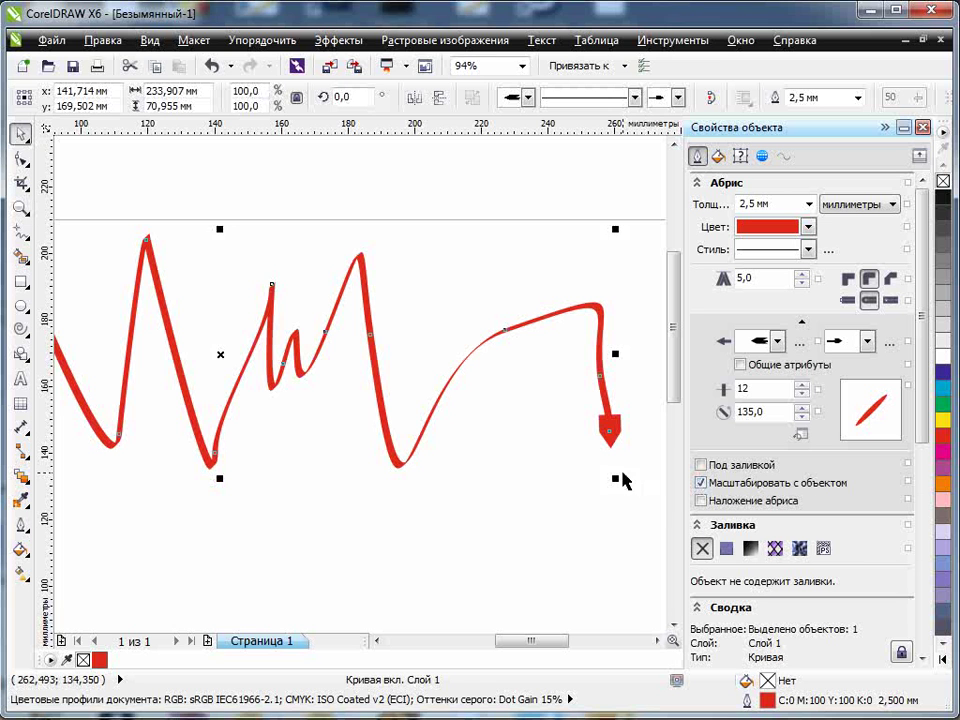
{"action": "left_click_drag", "start_coordinate": [615, 479], "coordinate": [650, 490]}
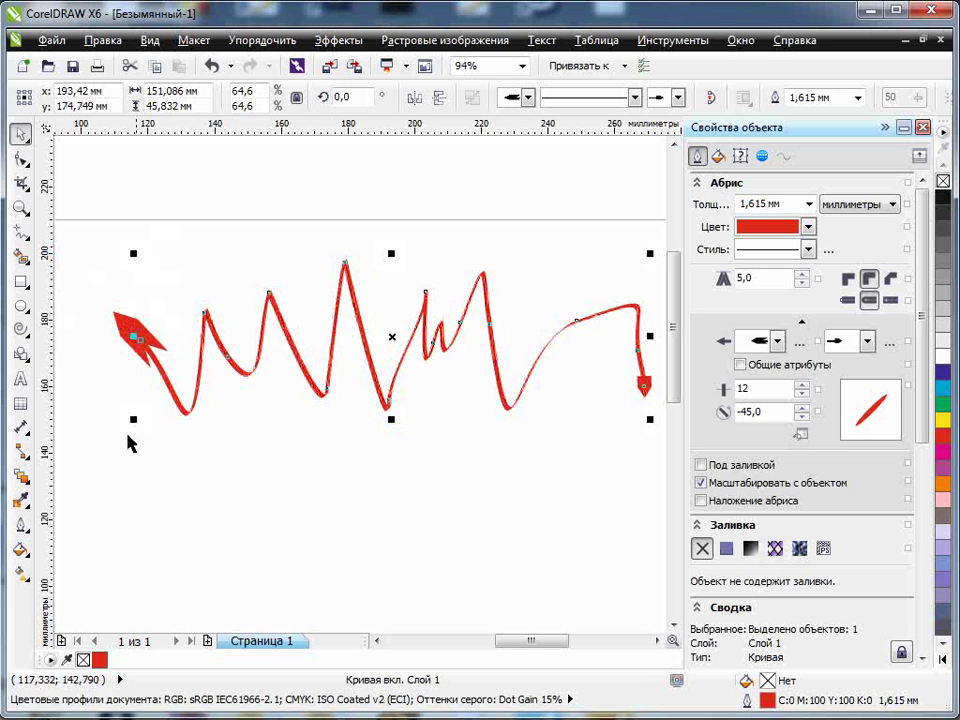
{"action": "left_click_drag", "start_coordinate": [135, 419], "coordinate": [88, 434]}
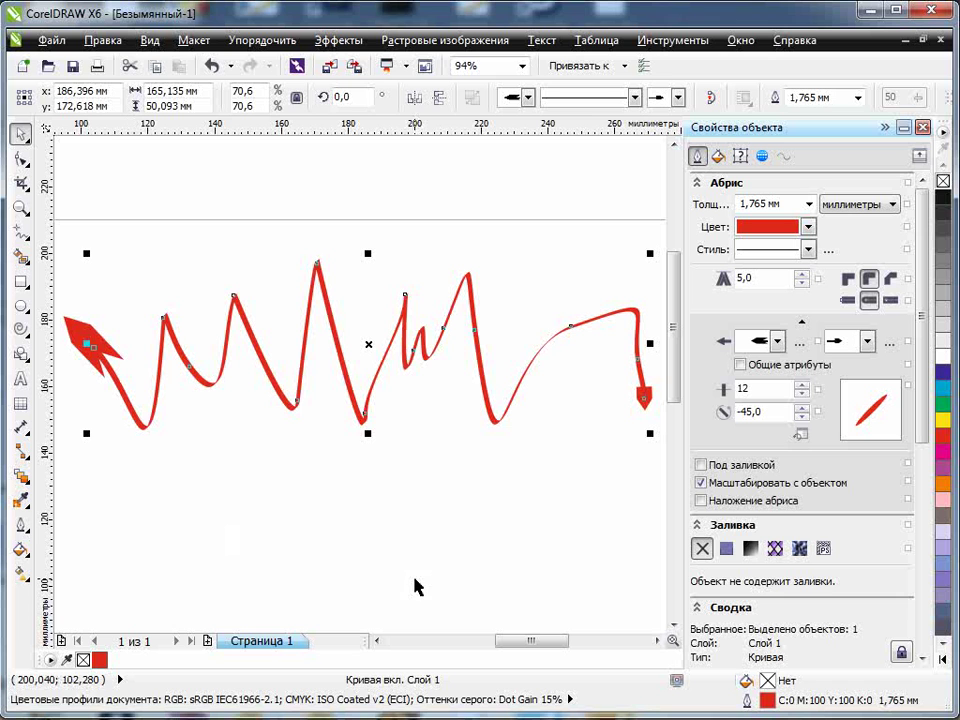
Draw a spiral about 109 mm wide and 102 mm high below the zigzag curve
{"action": "left_click", "coordinate": [20, 208]}
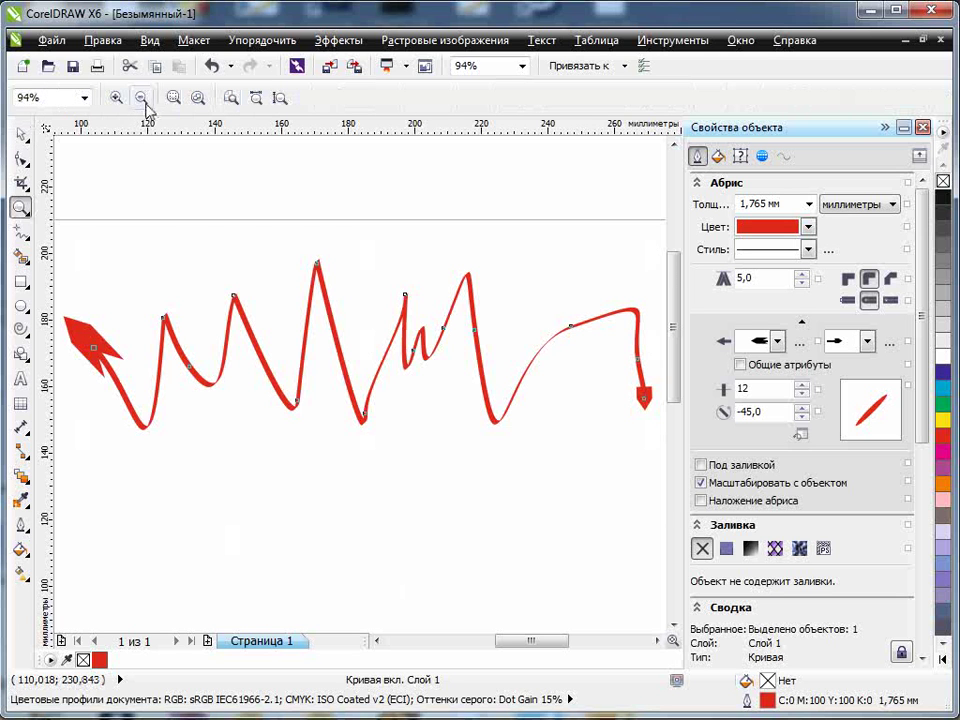
{"action": "left_click", "coordinate": [141, 97]}
{"action": "left_click", "coordinate": [20, 133]}
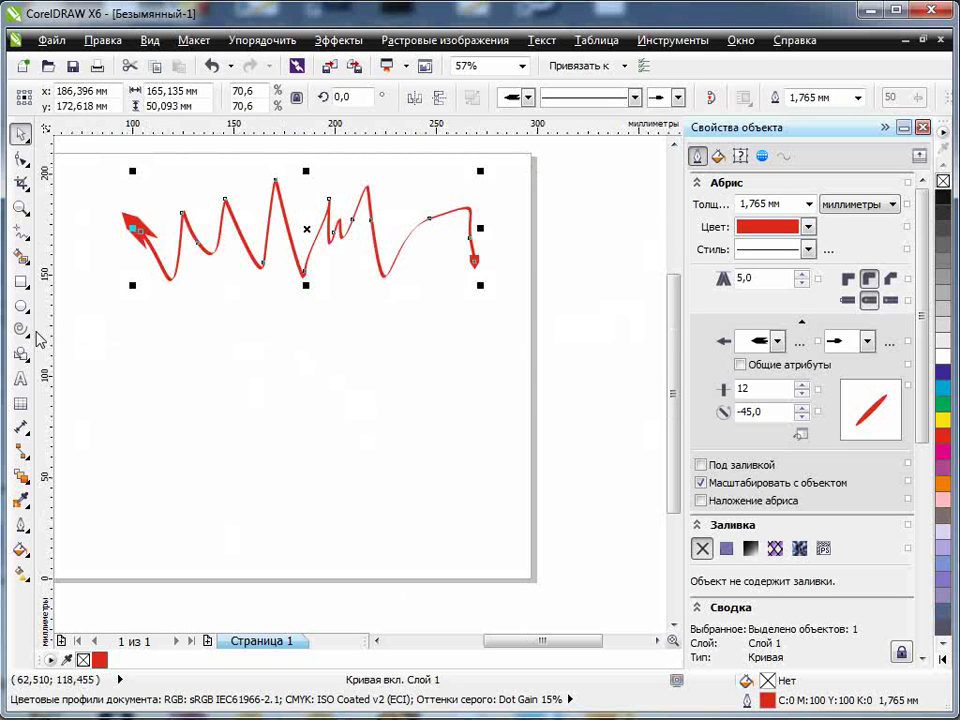
{"action": "left_click", "coordinate": [20, 328]}
{"action": "left_click_drag", "start_coordinate": [190, 345], "coordinate": [414, 557]}
{"action": "left_click", "coordinate": [20, 133]}
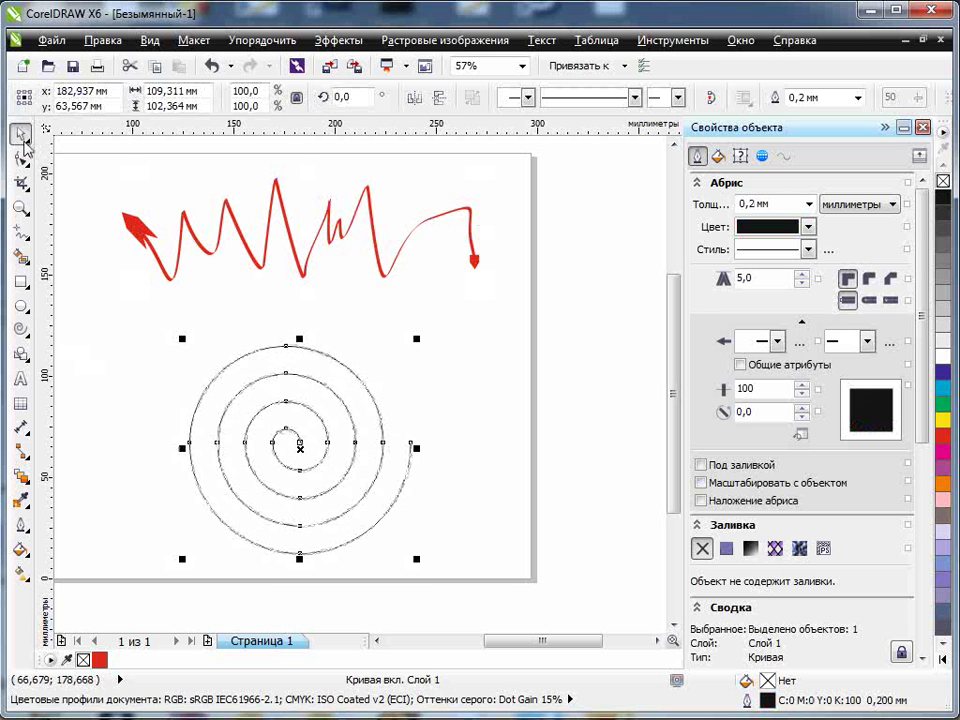
Set the spiral's outline to 3.0 mm wide and blue
{"action": "left_click", "coordinate": [809, 204]}
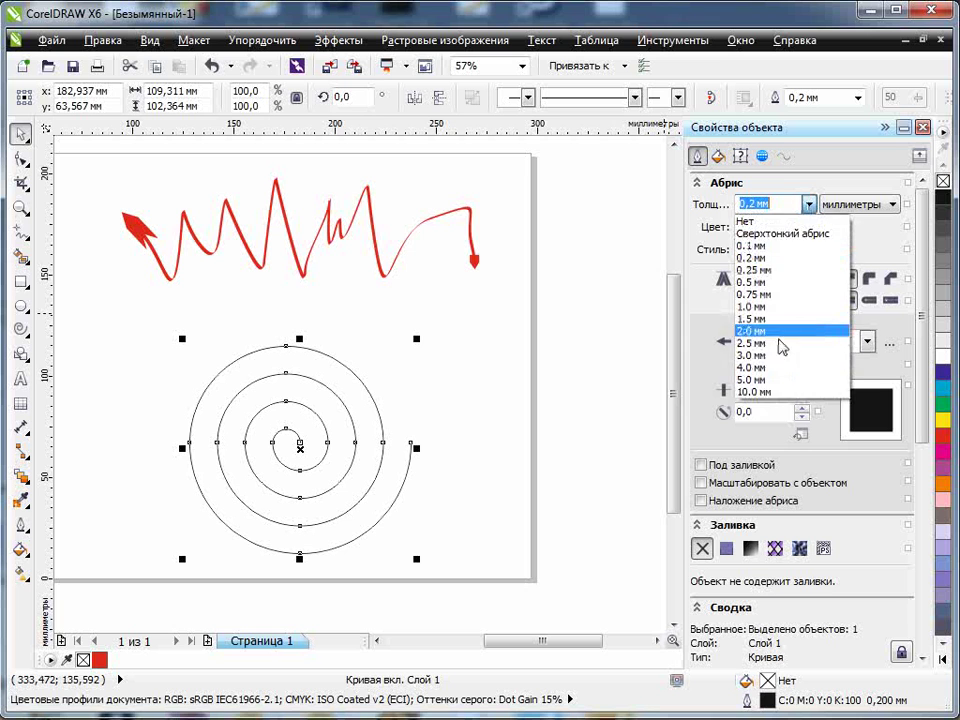
{"action": "left_click", "coordinate": [784, 358]}
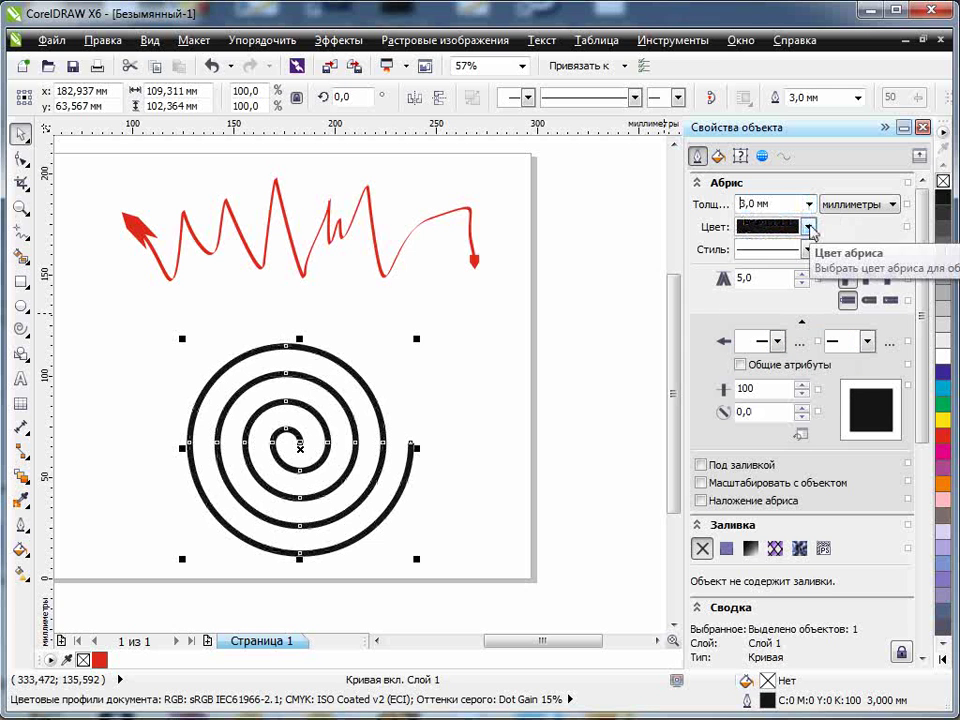
{"action": "left_click", "coordinate": [809, 228]}
{"action": "left_click", "coordinate": [742, 277]}
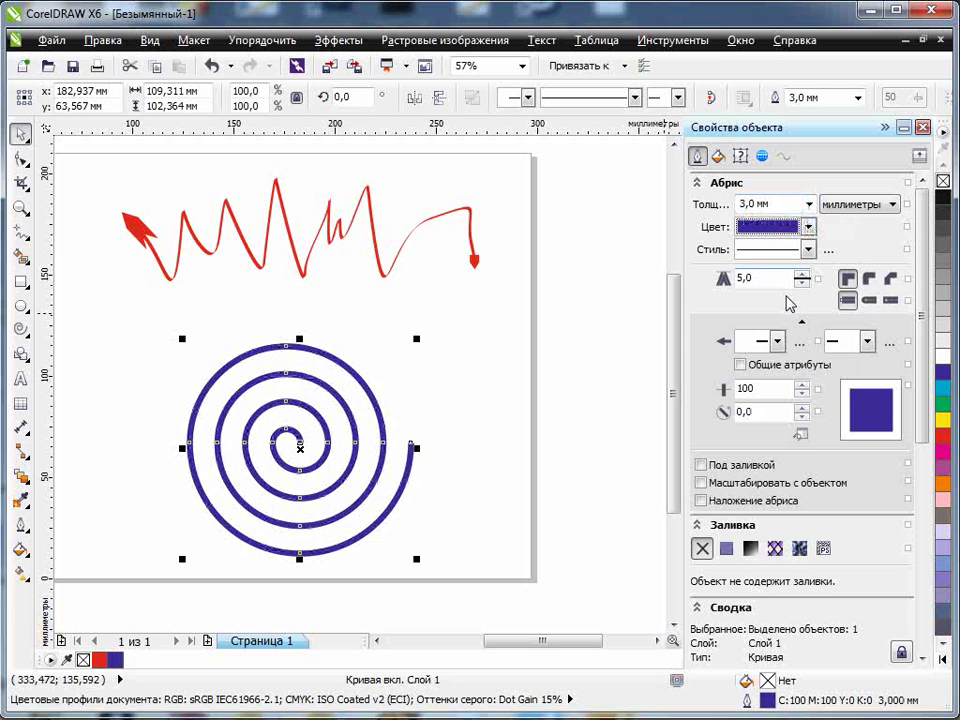
Try a dotted line style on the spiral's outline and switch it back to the solid line
{"action": "left_click", "coordinate": [810, 252]}
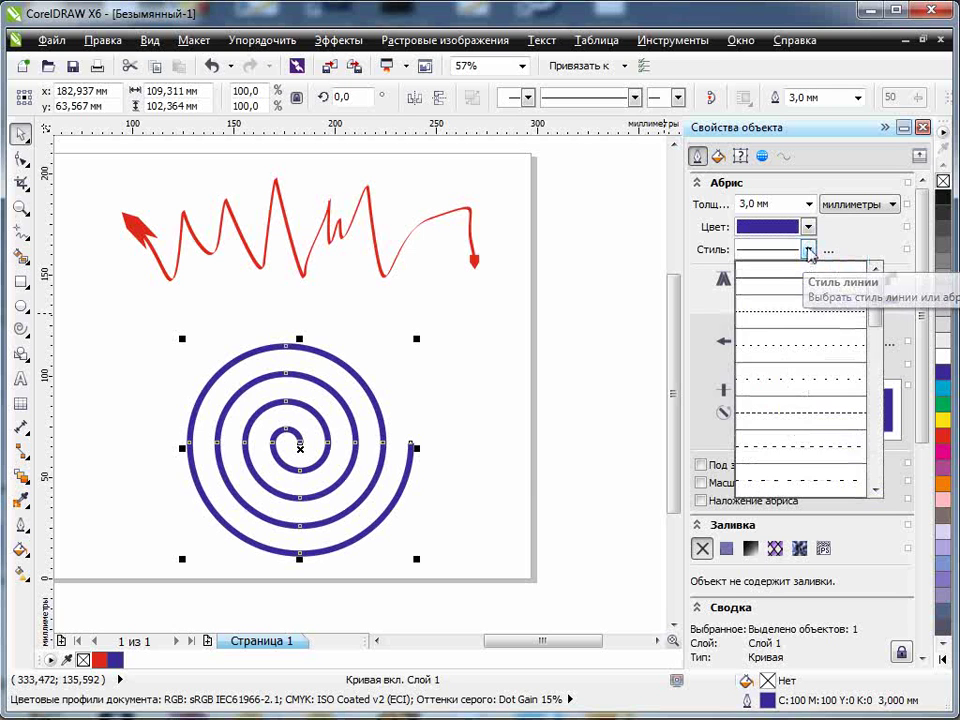
{"action": "left_click", "coordinate": [776, 343]}
{"action": "left_click", "coordinate": [809, 252]}
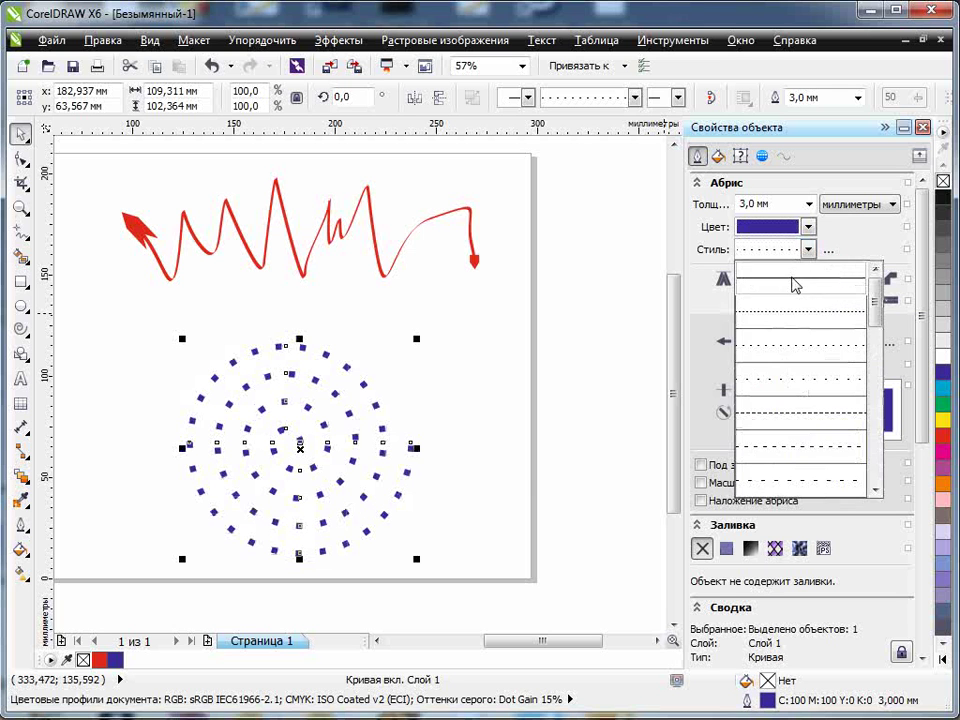
{"action": "left_click", "coordinate": [795, 280]}
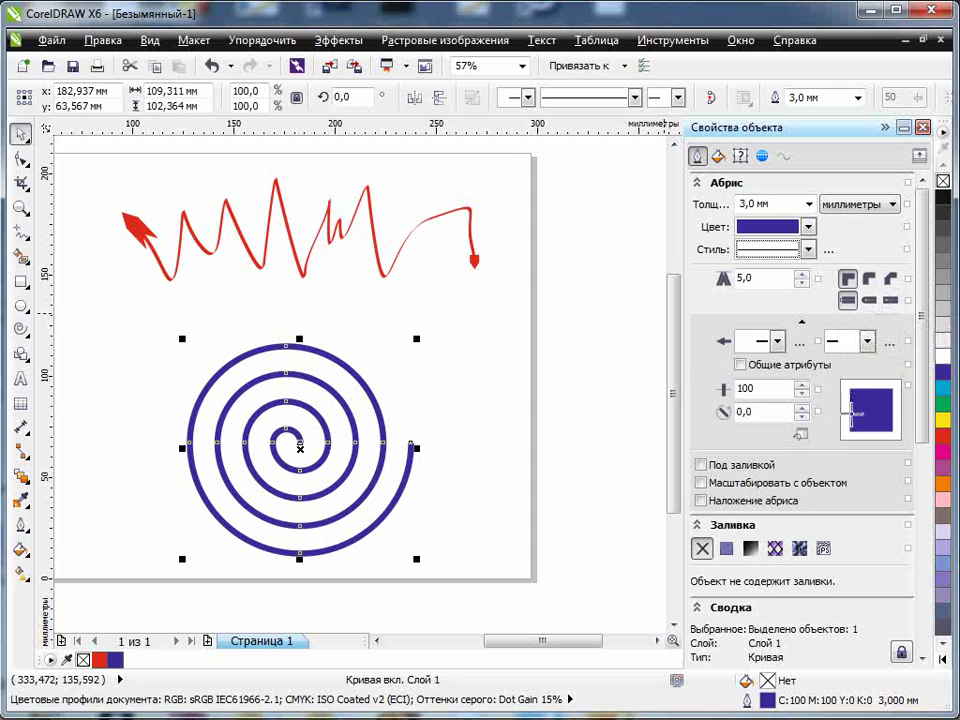
Add a striped tapering arrowhead to the start of the spiral and an airplane arrowhead to its end
{"action": "left_click", "coordinate": [777, 341]}
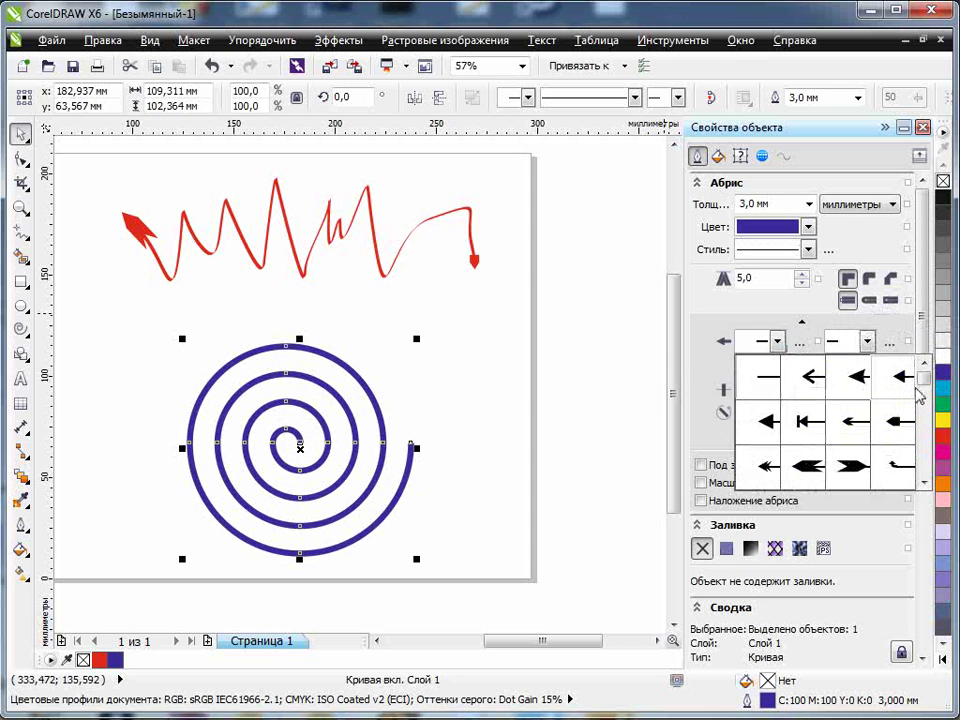
{"action": "left_click_drag", "start_coordinate": [927, 394], "coordinate": [933, 455]}
{"action": "left_click", "coordinate": [856, 378]}
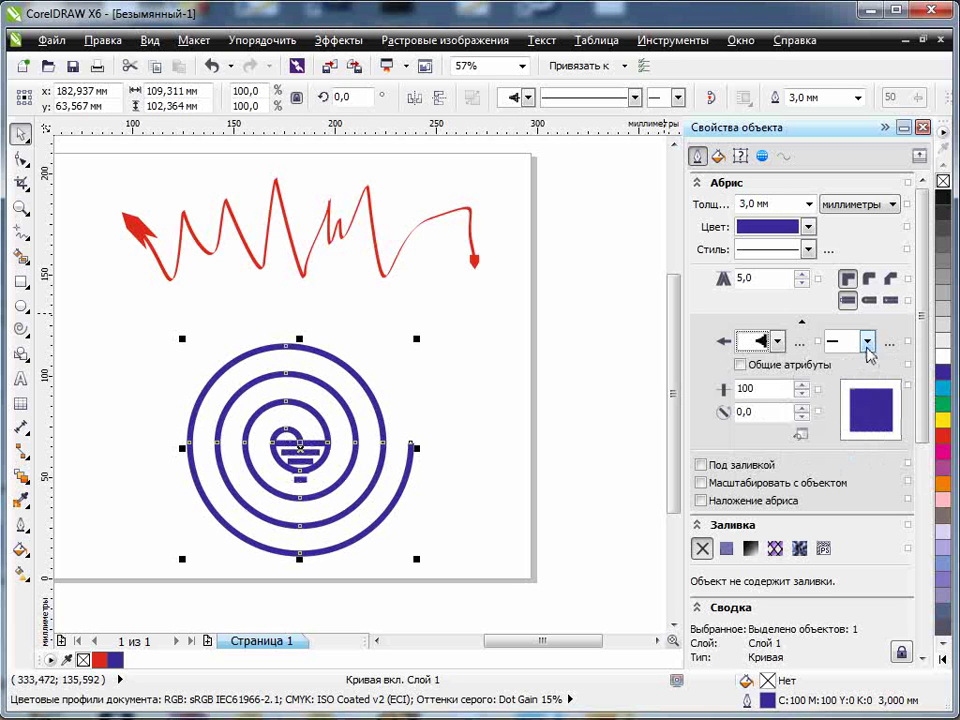
{"action": "left_click", "coordinate": [867, 343]}
{"action": "scroll", "coordinate": [890, 420], "scroll_direction": "down", "scroll_amount": 5}
{"action": "scroll", "coordinate": [890, 420], "scroll_direction": "up", "scroll_amount": 2}
{"action": "left_click", "coordinate": [890, 424]}
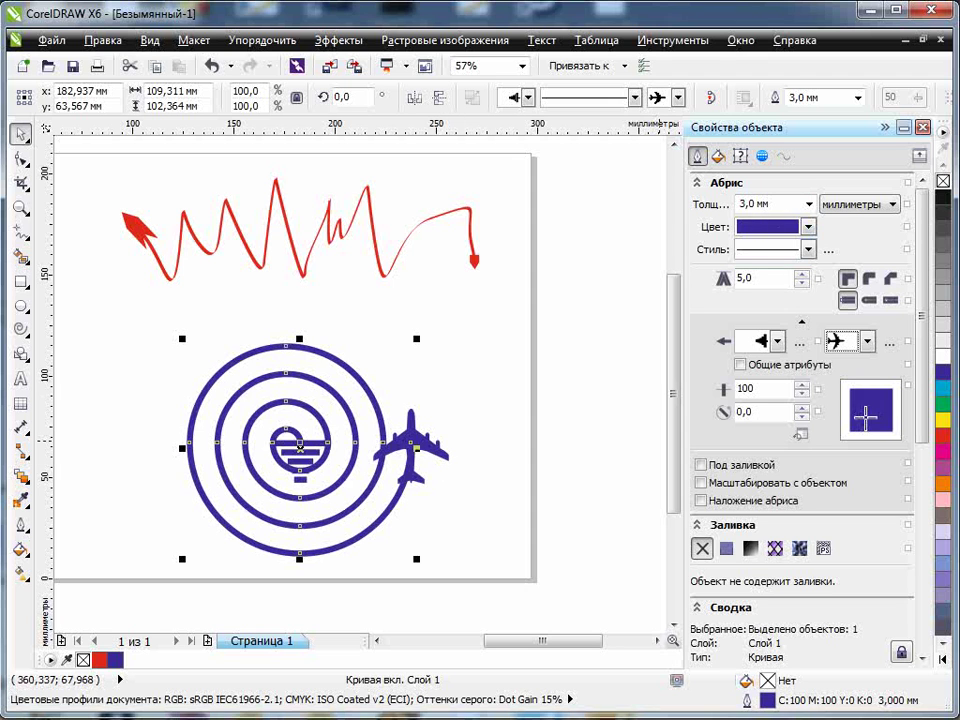
Reshape the spiral's calligraphic nib to a stretch of 36 and an angle of -151.4°, and make the outline scale with the object
{"action": "left_click_drag", "start_coordinate": [870, 405], "coordinate": [878, 424]}
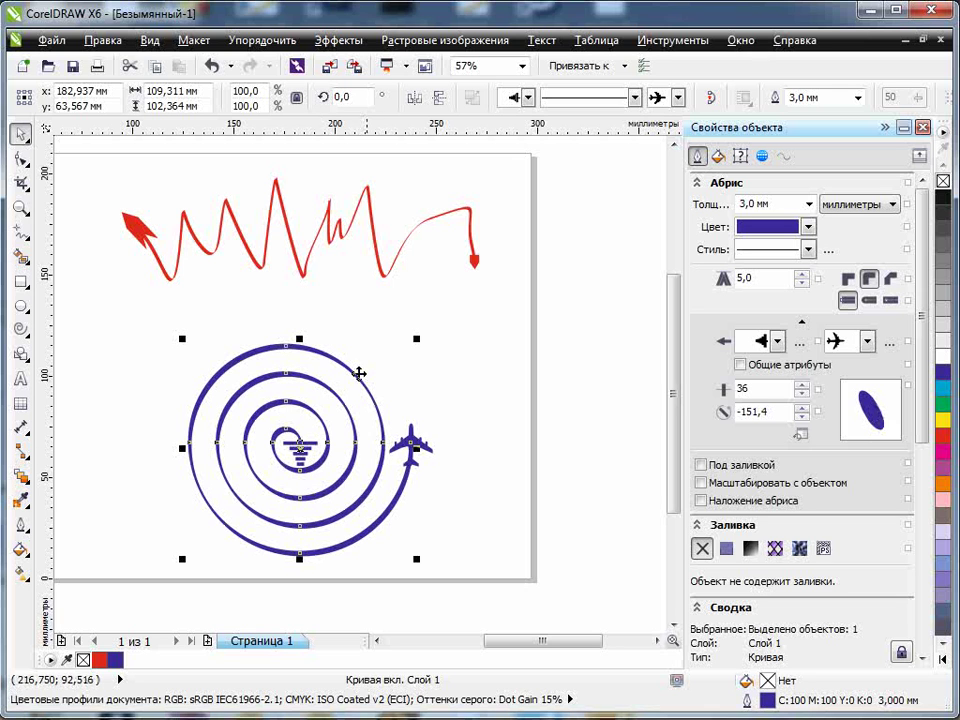
{"action": "left_click", "coordinate": [702, 483]}
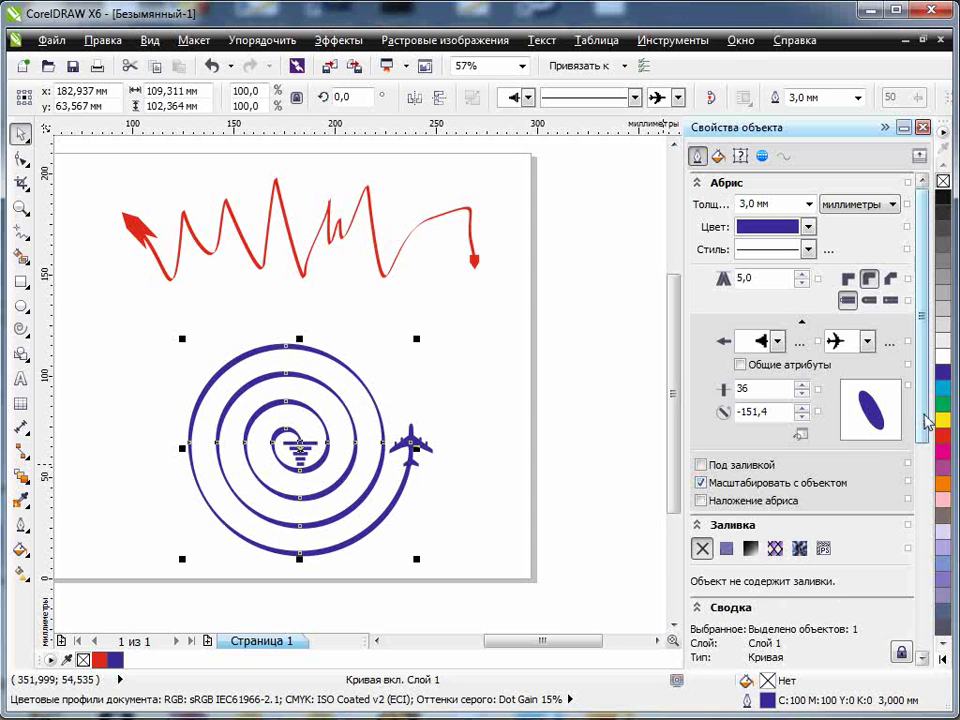
Close the spiral's curve by joining its end nodes and give it a uniform fill
{"action": "scroll", "coordinate": [697, 318], "scroll_direction": "down", "scroll_amount": 5}
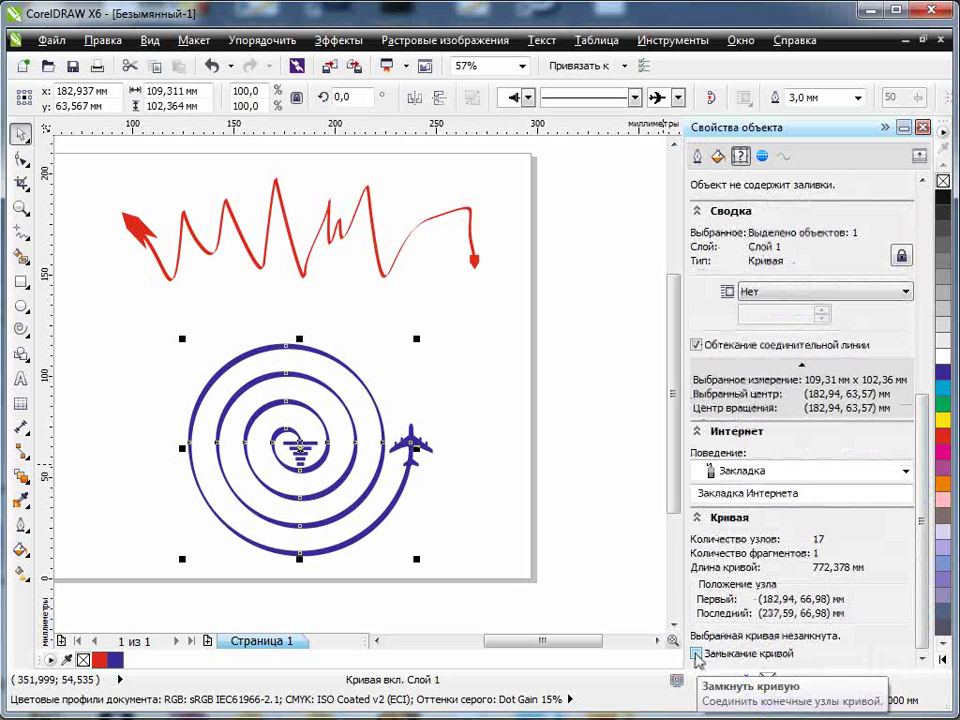
{"action": "left_click", "coordinate": [697, 654]}
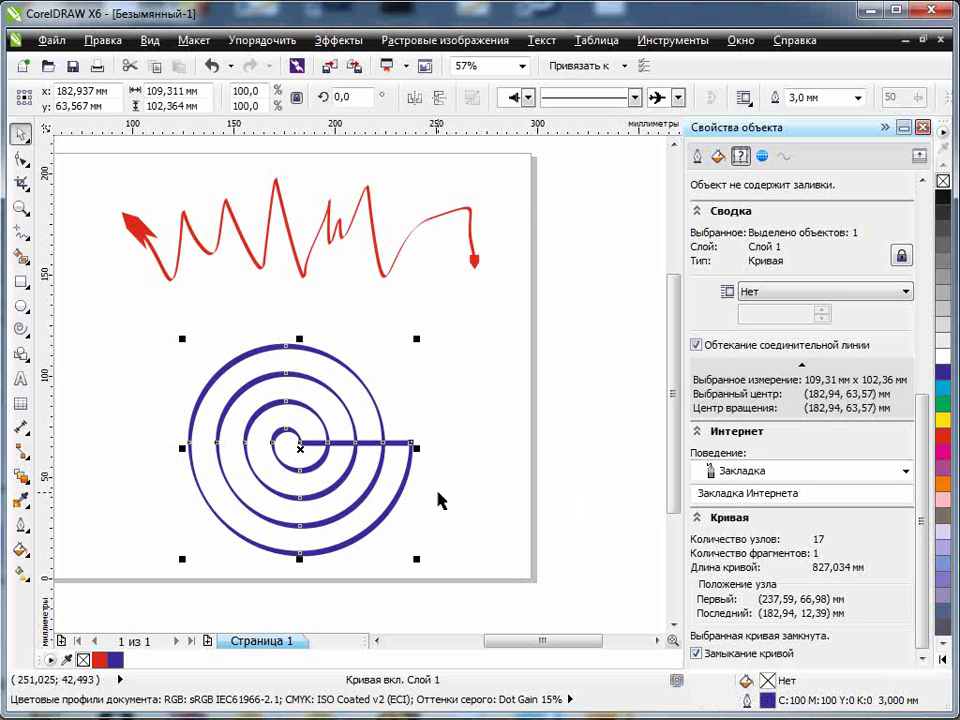
{"action": "scroll", "coordinate": [921, 435], "scroll_direction": "up", "scroll_amount": 8}
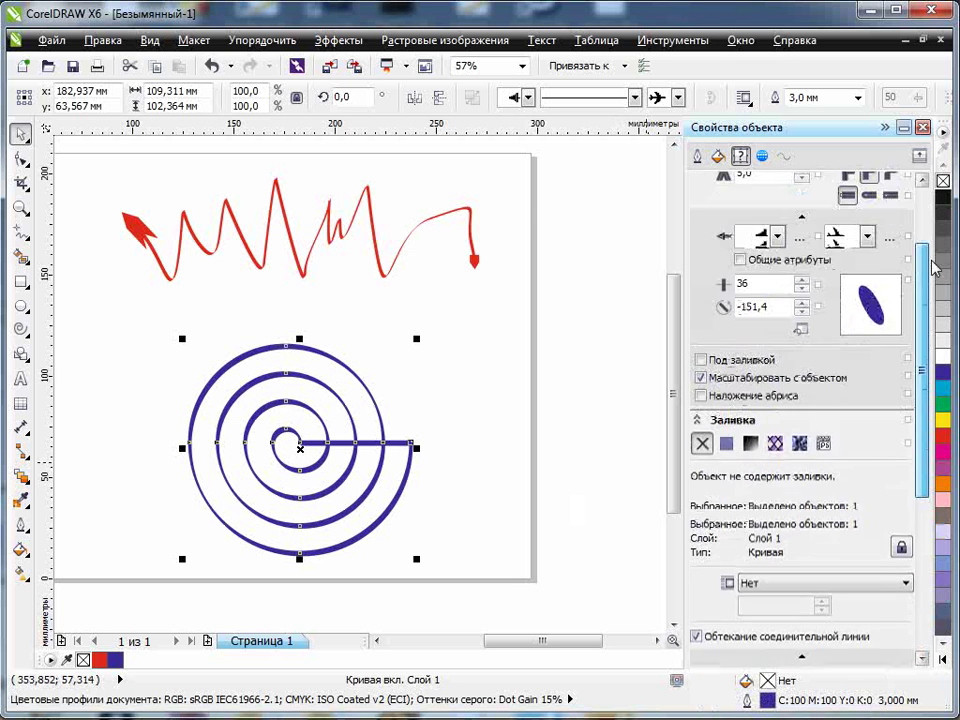
{"action": "left_click", "coordinate": [726, 548]}
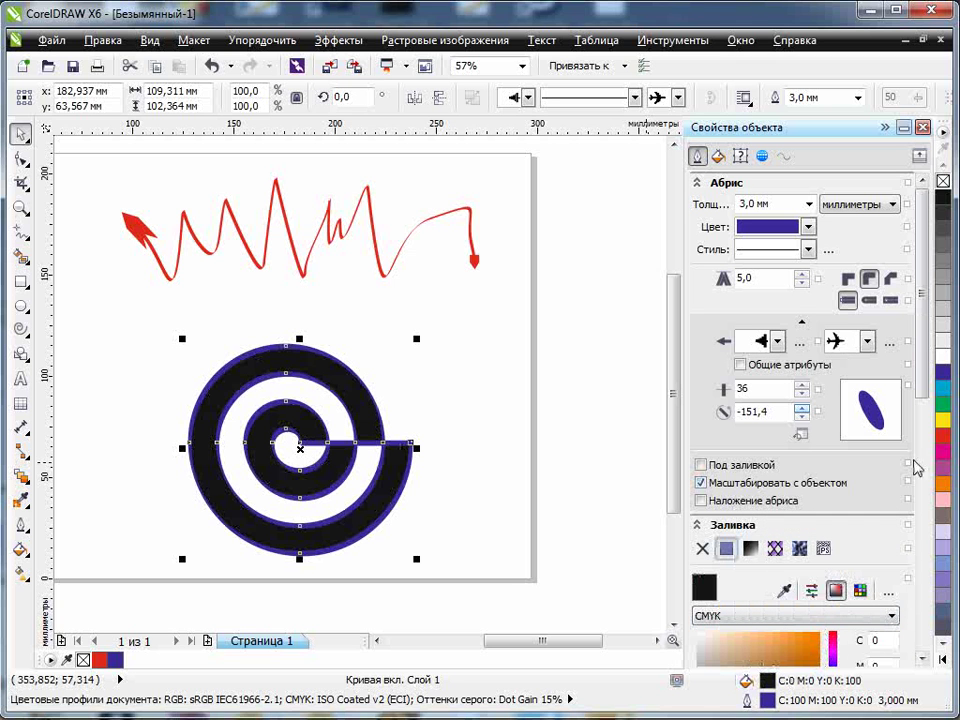
Change the spiral's uniform fill to a green of C 54, M 0, Y 86, K 0
{"action": "scroll", "coordinate": [933, 410], "scroll_direction": "down", "scroll_amount": 1}
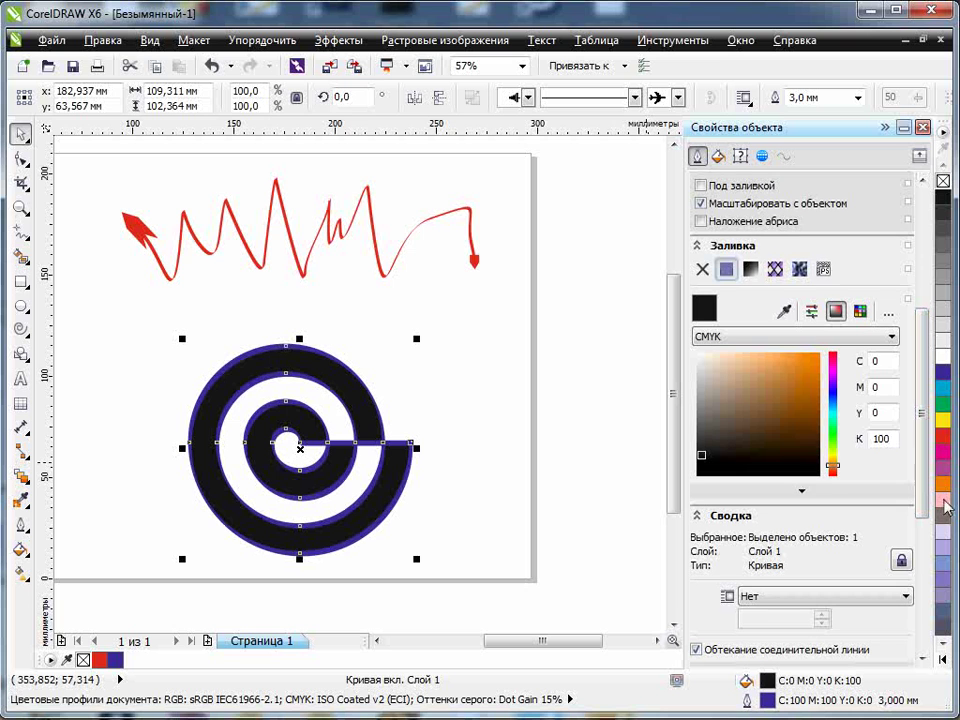
{"action": "mouse_move", "coordinate": [788, 384]}
{"action": "left_mouse_down"}
{"action": "mouse_move", "coordinate": [797, 390]}
{"action": "mouse_move", "coordinate": [782, 367]}
{"action": "left_mouse_up"}
{"action": "mouse_move", "coordinate": [836, 465]}
{"action": "left_mouse_down"}
{"action": "mouse_move", "coordinate": [836, 380]}
{"action": "mouse_move", "coordinate": [834, 433]}
{"action": "left_mouse_up"}
{"action": "left_click", "coordinate": [808, 311]}
{"action": "left_click_drag", "start_coordinate": [811, 300], "coordinate": [790, 302]}
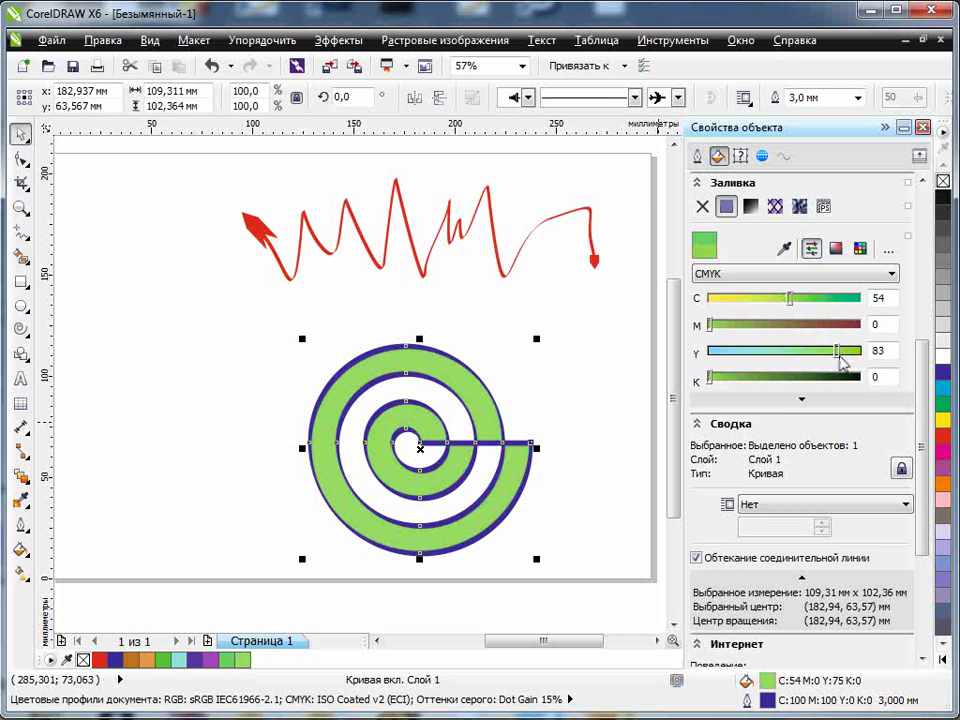
{"action": "left_click", "coordinate": [837, 352]}
Look through the fill's palette and colour viewer modes, and reduce its yellow component to 61 with the CMYK sliders
{"action": "left_click", "coordinate": [860, 249]}
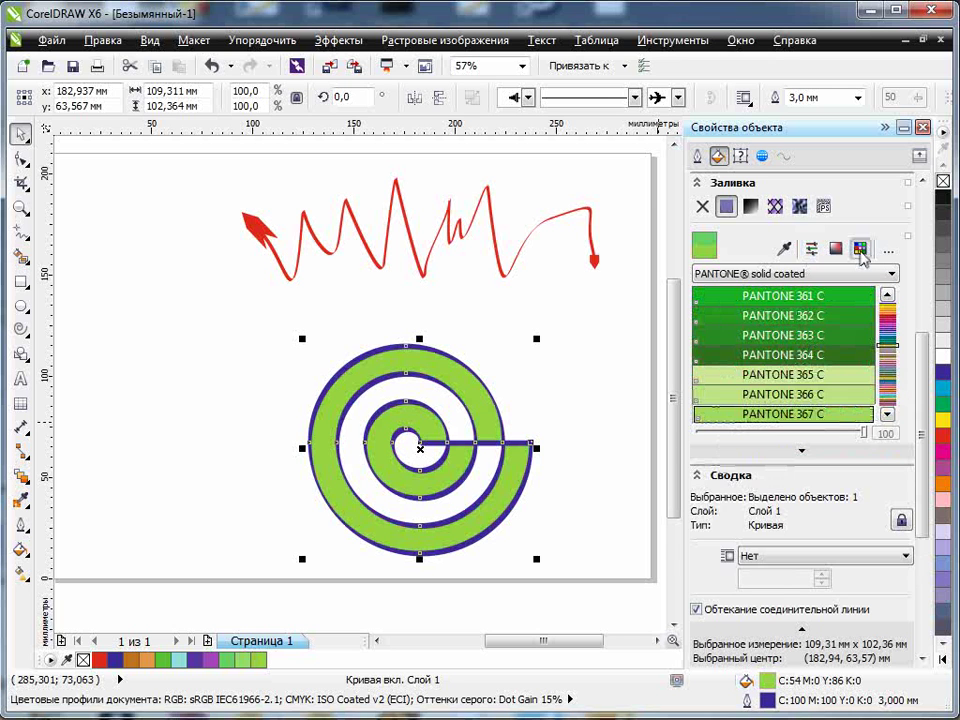
{"action": "left_click", "coordinate": [837, 251]}
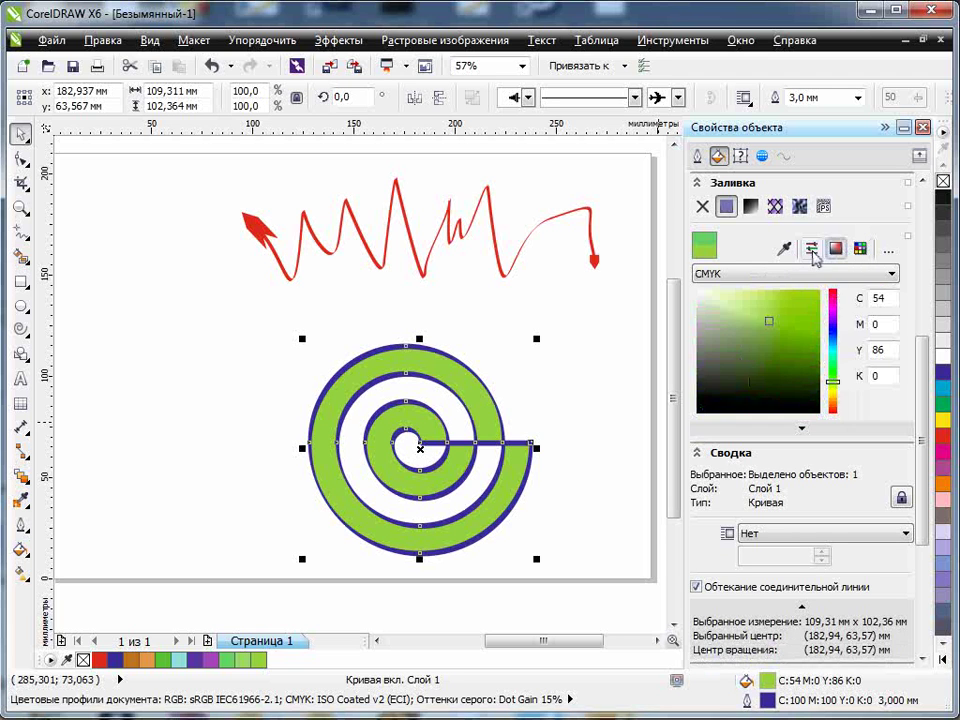
{"action": "left_click", "coordinate": [811, 250]}
{"action": "left_click_drag", "start_coordinate": [840, 358], "coordinate": [801, 352]}
Try black and green as the spiral's outline colour and settle on yellow
{"action": "left_click_drag", "start_coordinate": [924, 381], "coordinate": [926, 229]}
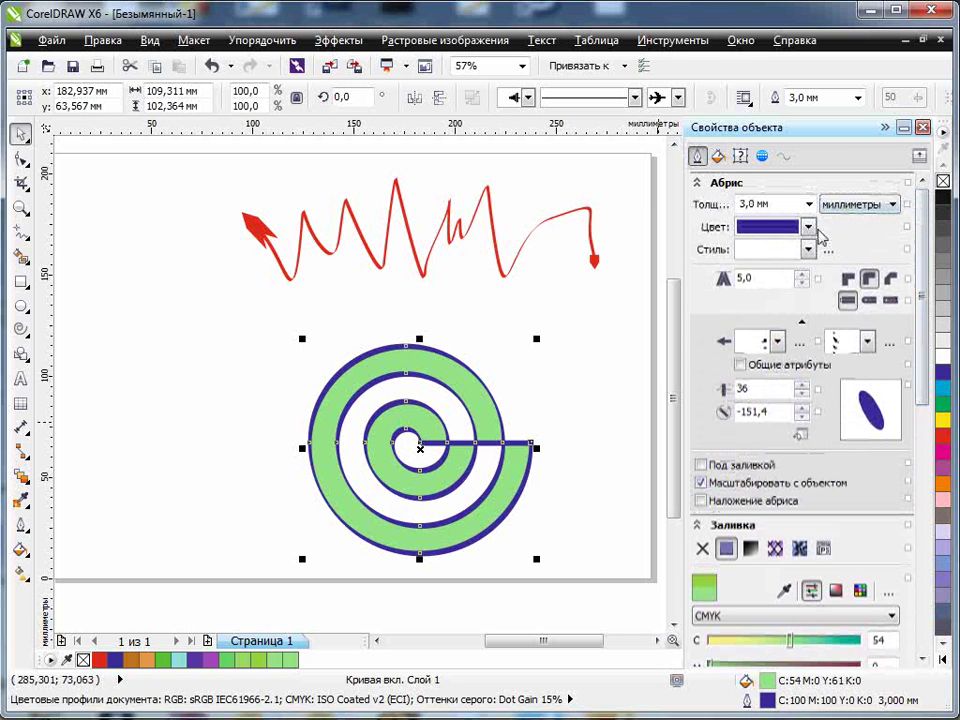
{"action": "left_click", "coordinate": [808, 227]}
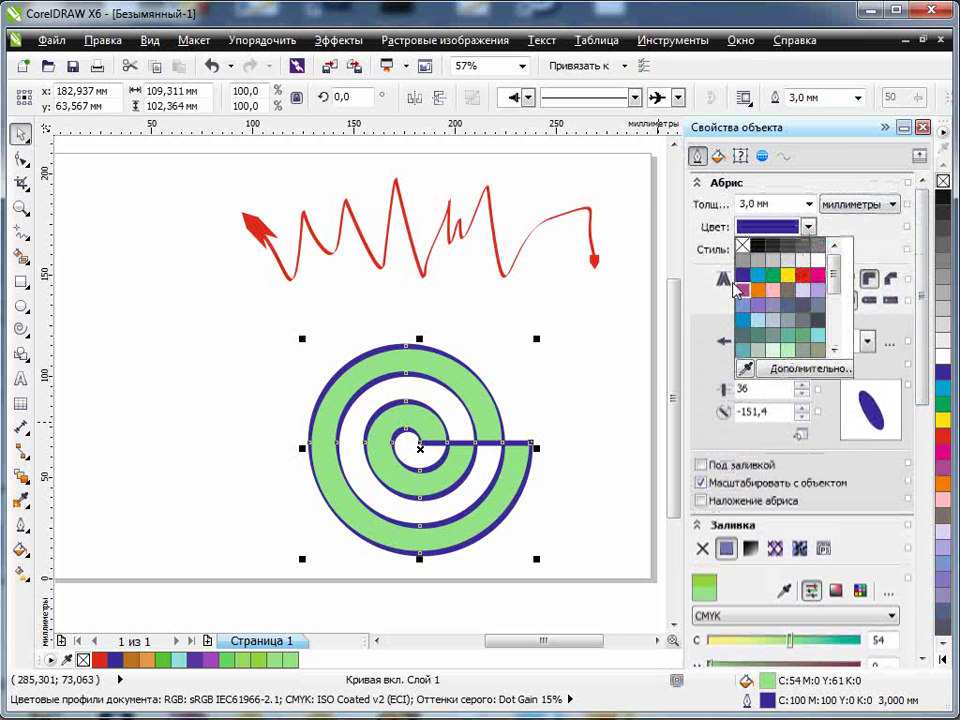
{"action": "left_click", "coordinate": [758, 245]}
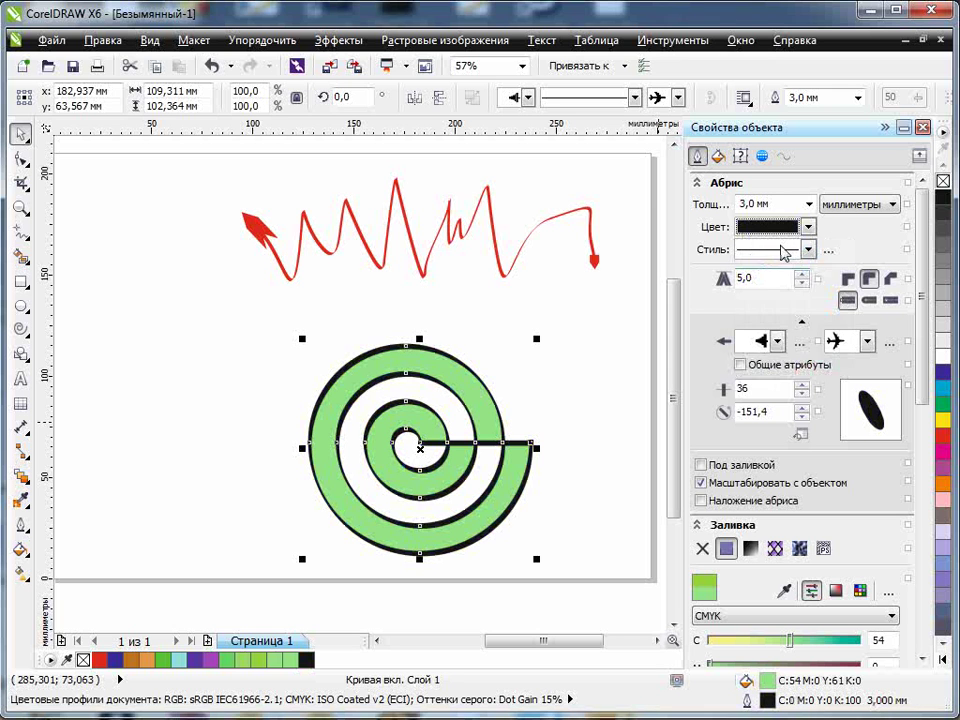
{"action": "left_click", "coordinate": [809, 228]}
{"action": "left_click", "coordinate": [799, 336]}
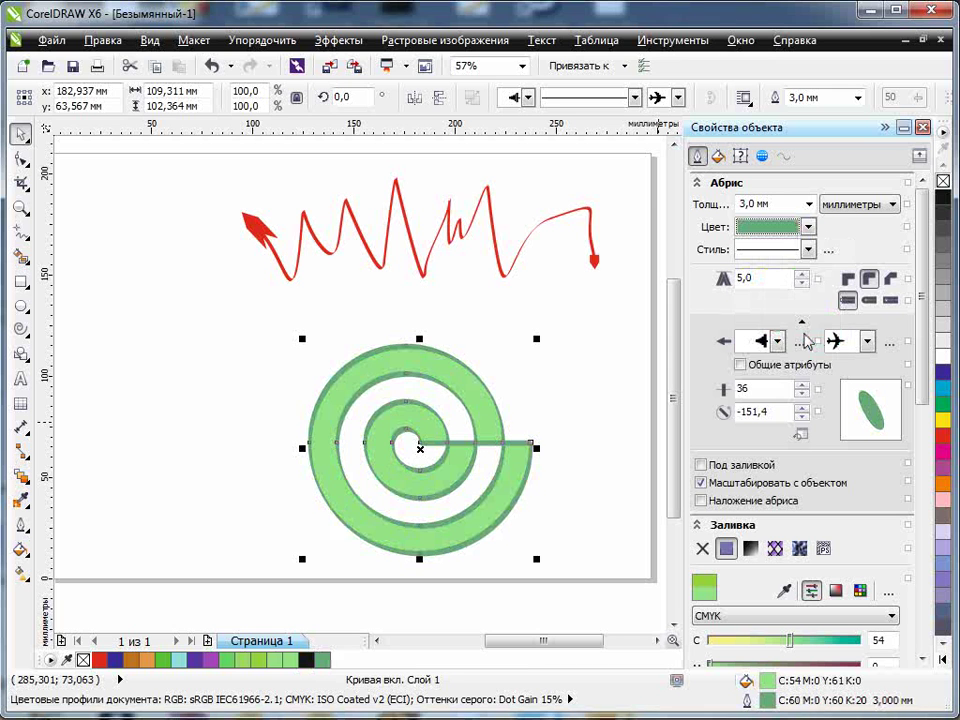
{"action": "left_click", "coordinate": [808, 227]}
{"action": "left_click", "coordinate": [787, 280]}
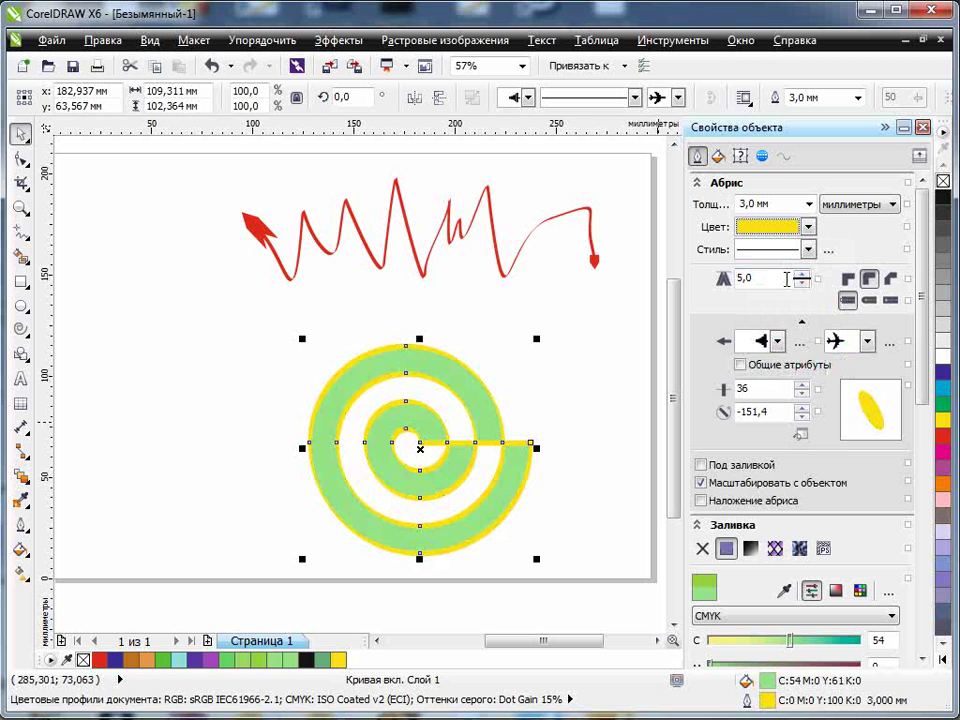
Turn on overprinting for the spiral's outline and place the outline behind the fill
{"action": "left_click_drag", "start_coordinate": [926, 321], "coordinate": [928, 381]}
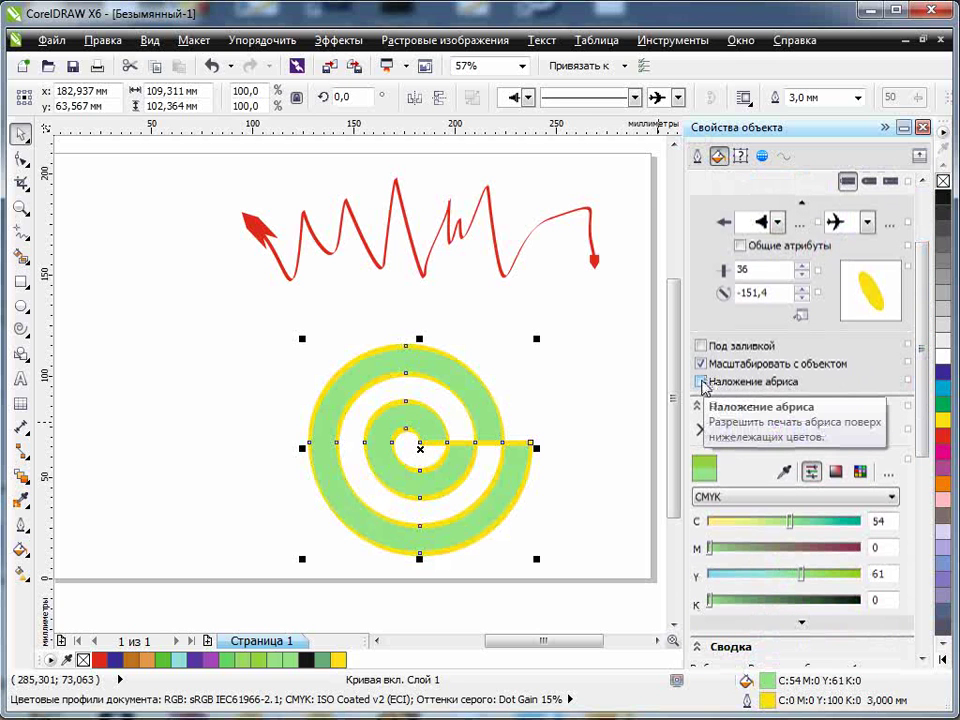
{"action": "left_click", "coordinate": [702, 382]}
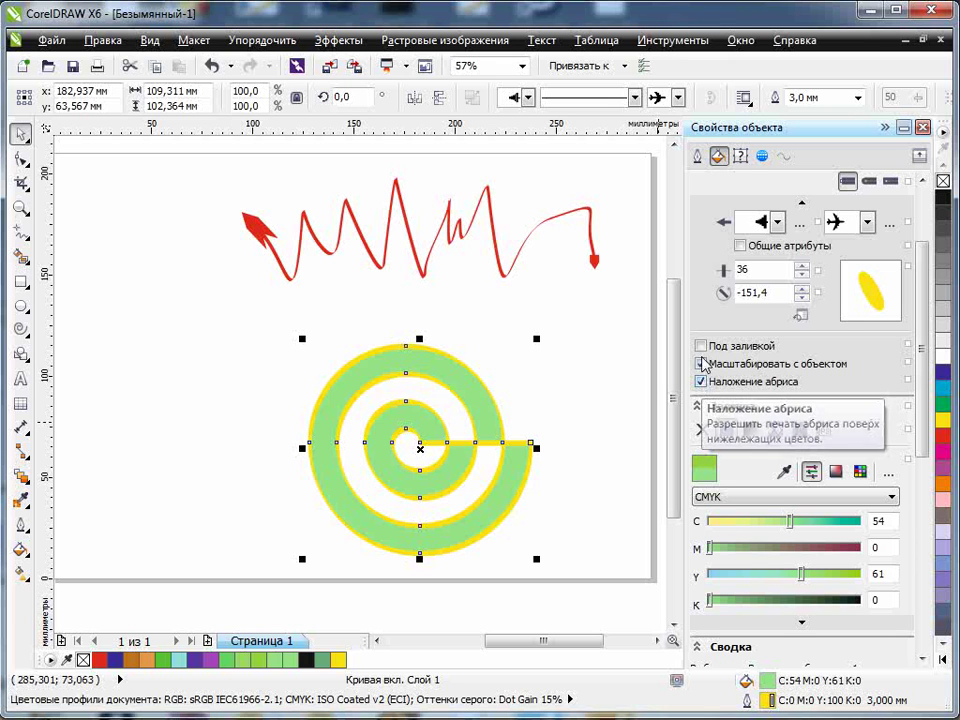
{"action": "left_click", "coordinate": [702, 346]}
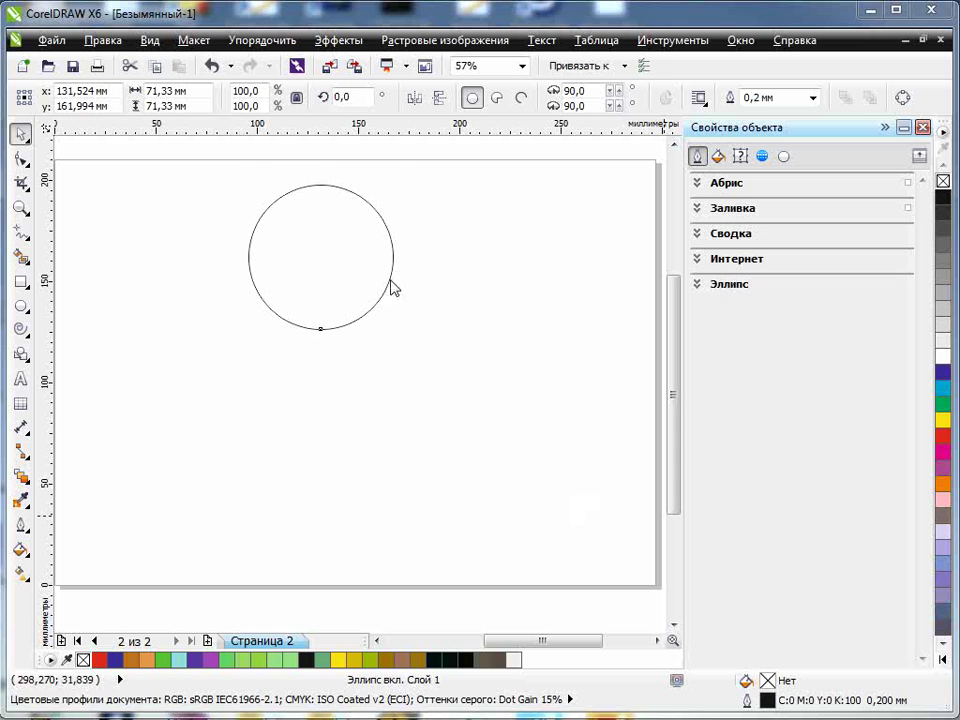
Select the circle on page 2 and try the pie and arc shapes from its ellipse properties
{"action": "left_click", "coordinate": [391, 287]}
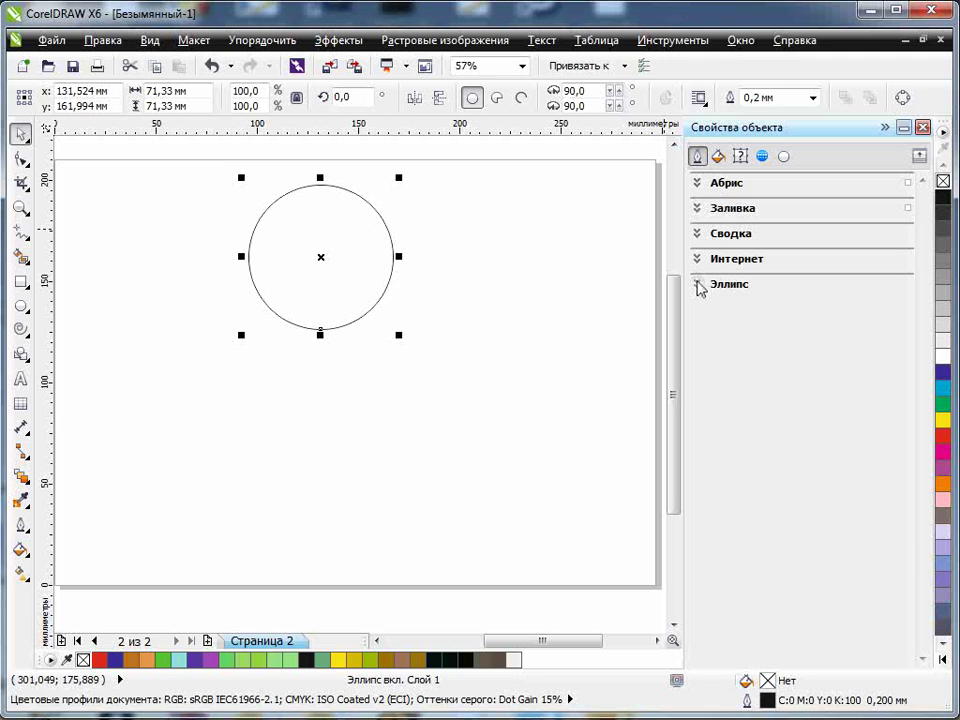
{"action": "left_click", "coordinate": [700, 285]}
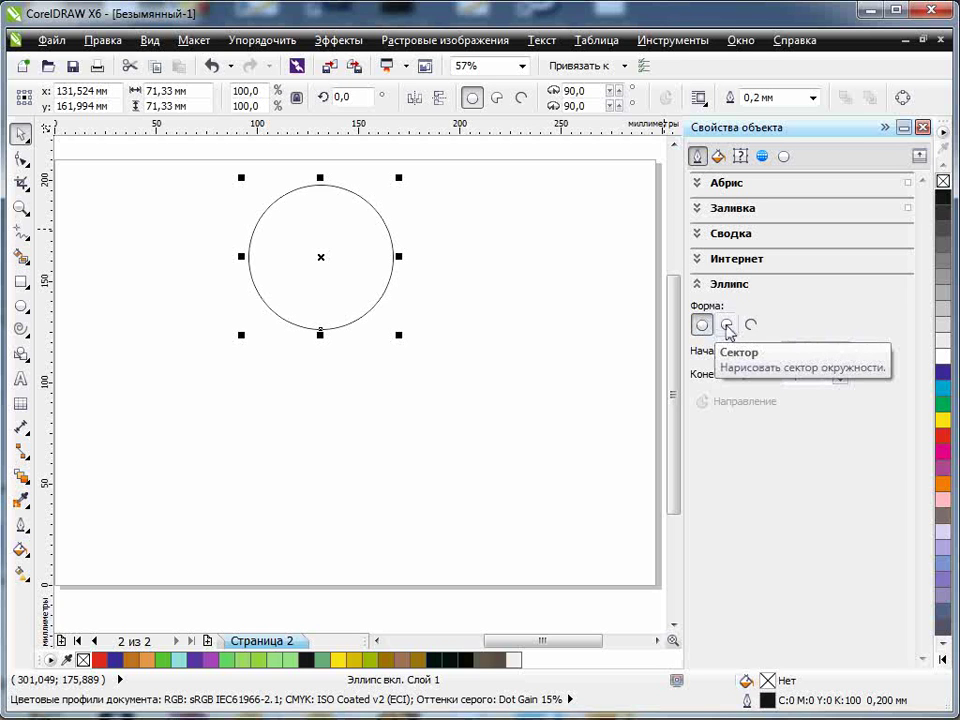
{"action": "left_click", "coordinate": [727, 327]}
{"action": "left_click", "coordinate": [751, 323]}
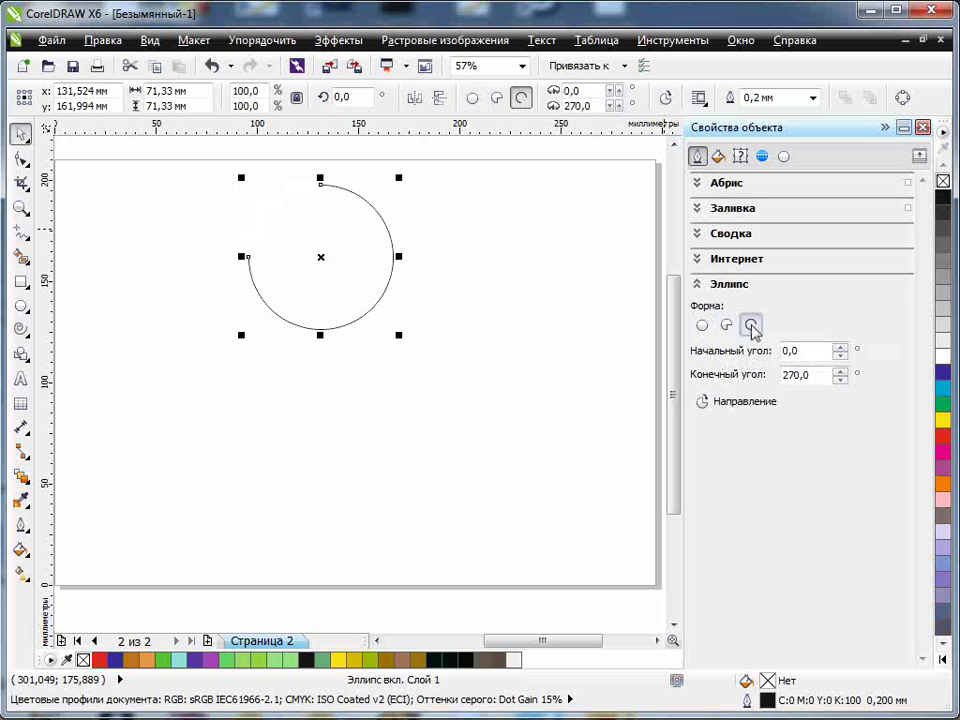
{"action": "left_click", "coordinate": [727, 327]}
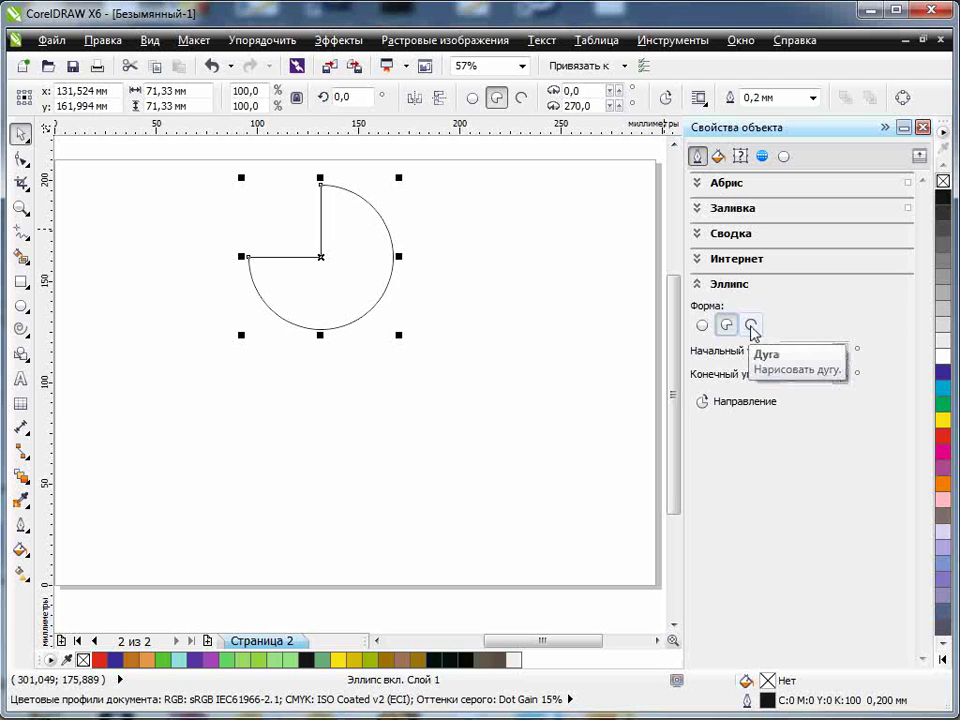
{"action": "left_click", "coordinate": [751, 326]}
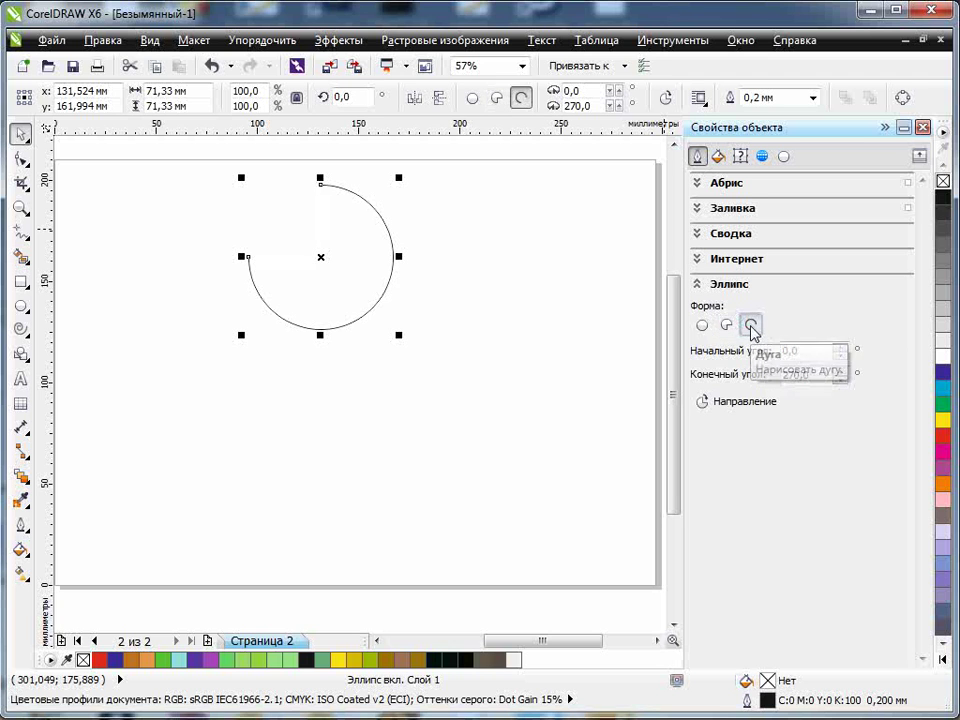
Try a pie shape with a starting angle of 90°, undo it and restore the full ellipse
{"action": "left_click", "coordinate": [727, 325]}
{"action": "left_click_drag", "start_coordinate": [805, 349], "coordinate": [759, 352]}
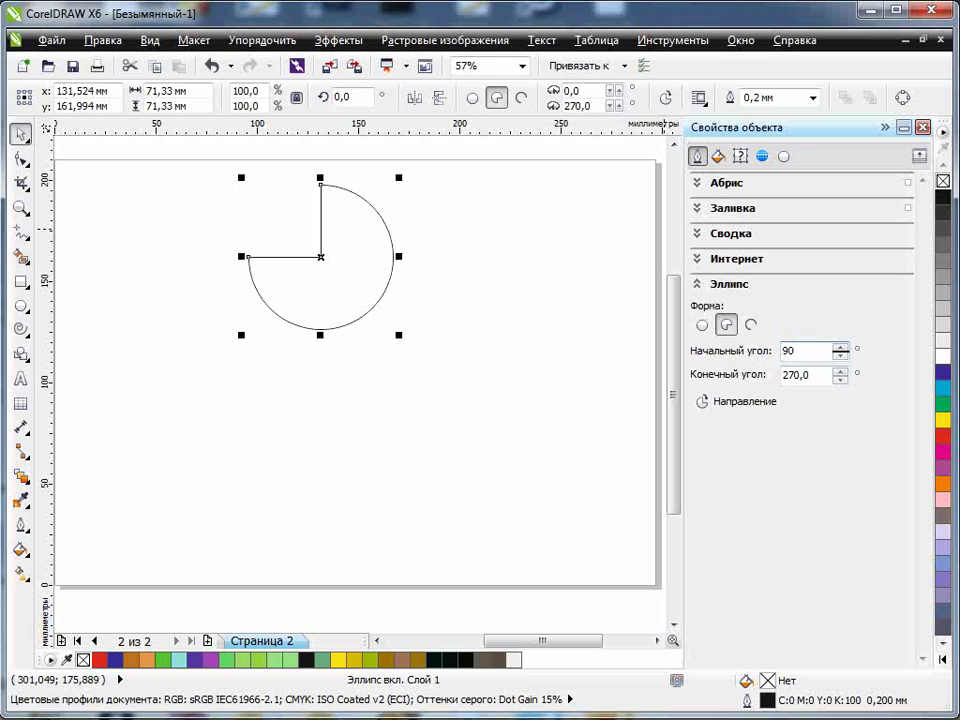
{"action": "type", "text": "90"}
{"action": "left_click", "coordinate": [566, 377]}
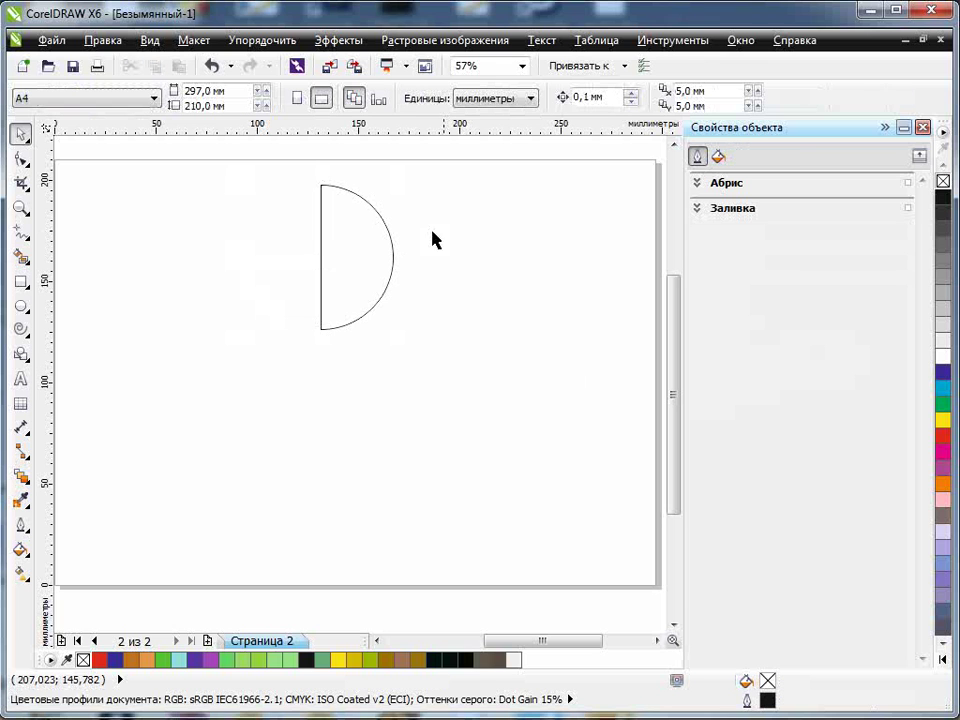
{"action": "left_click", "coordinate": [211, 65]}
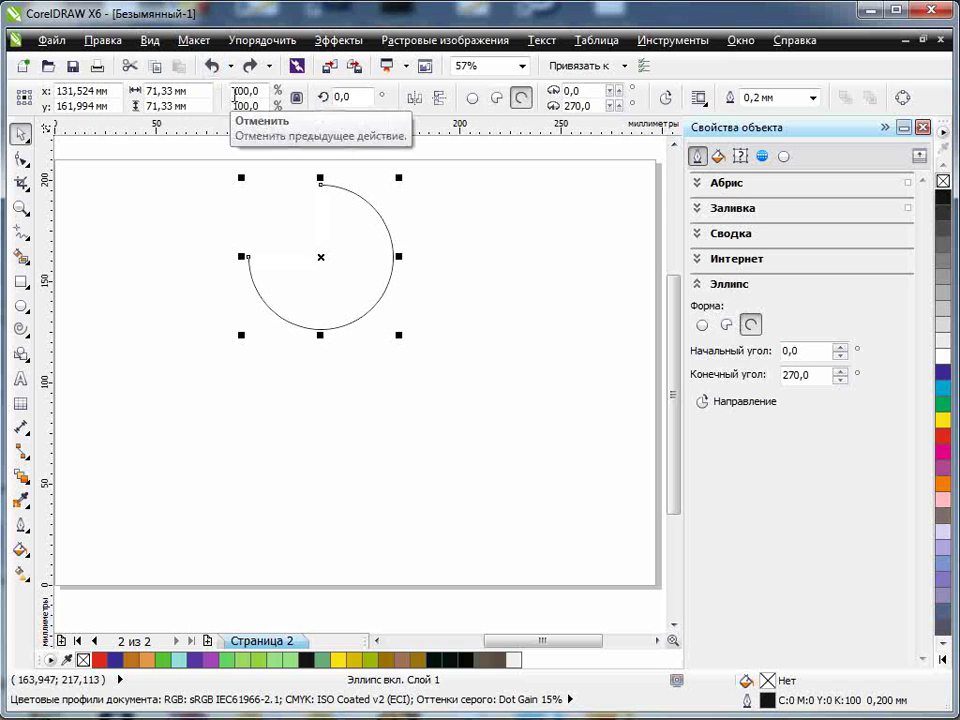
{"action": "left_click", "coordinate": [702, 325]}
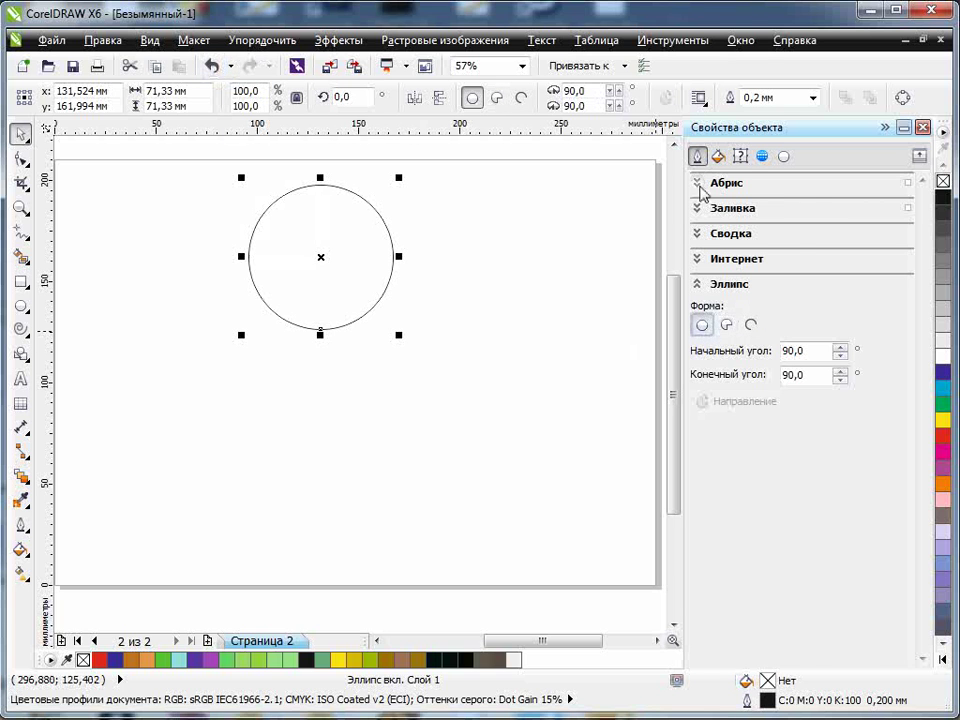
Set the circle's outline width to 1.0 mm
{"action": "left_click", "coordinate": [702, 187]}
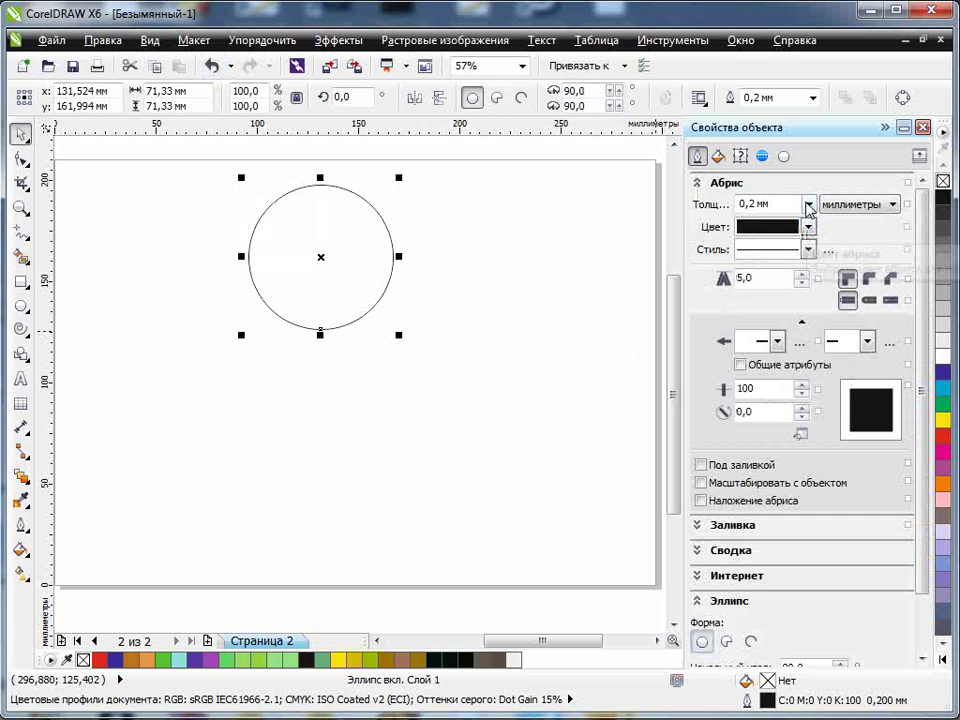
{"action": "left_click", "coordinate": [808, 205]}
{"action": "left_click", "coordinate": [780, 306]}
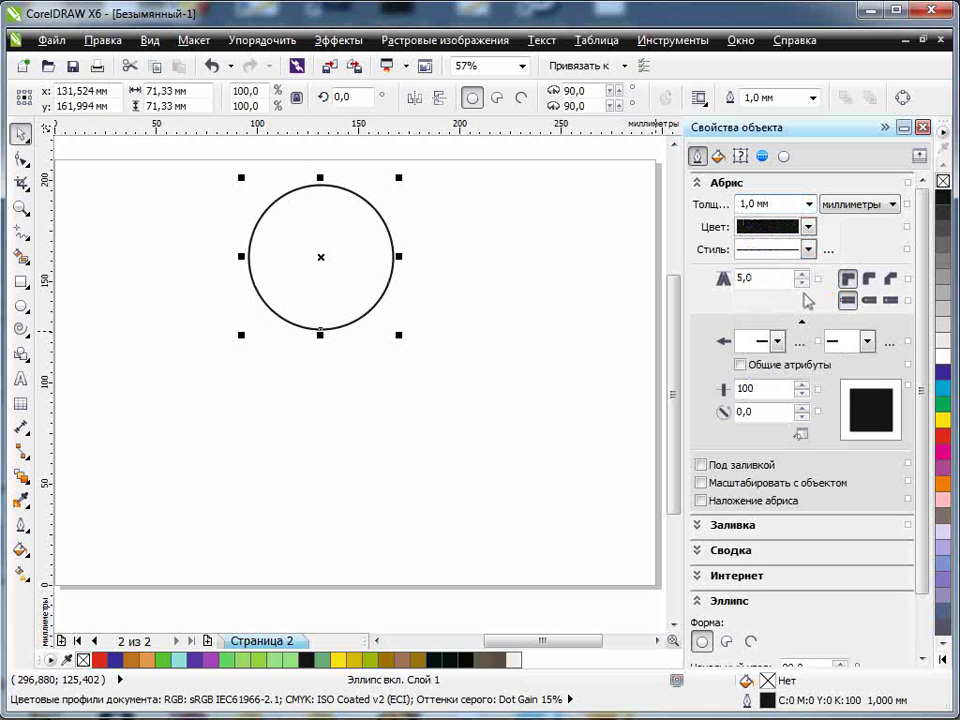
Place the circle's outline behind the fill and make it scale with the object
{"action": "left_click", "coordinate": [700, 465]}
{"action": "left_click", "coordinate": [701, 483]}
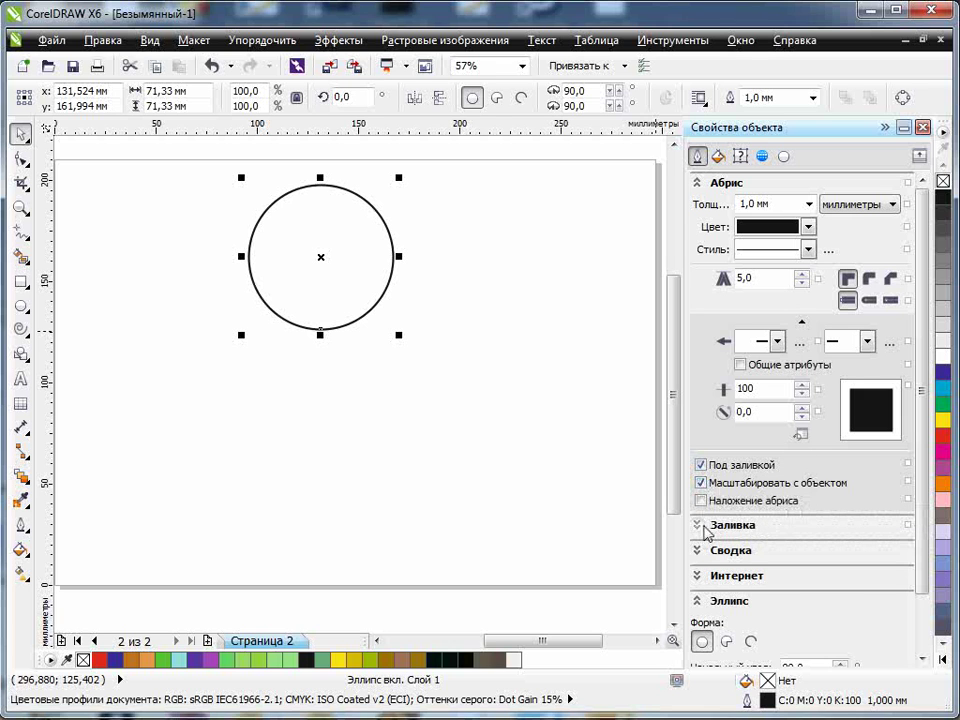
{"action": "left_click", "coordinate": [703, 186]}
Give the circle a uniform violet-blue fill of C97 M100 Y0 K0
{"action": "left_click", "coordinate": [703, 210]}
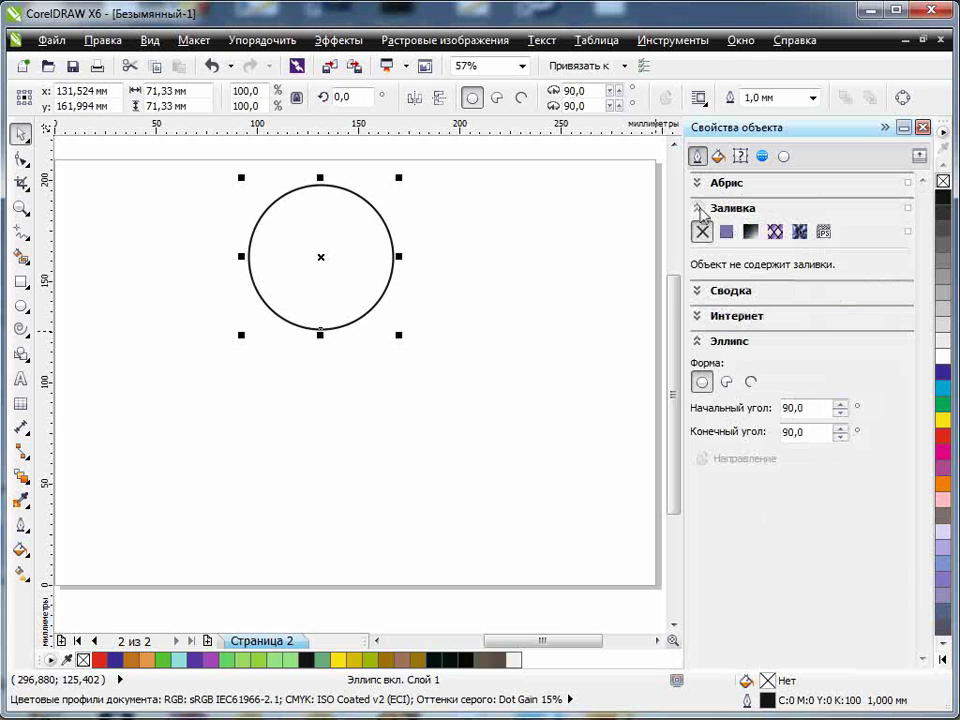
{"action": "left_click", "coordinate": [727, 234]}
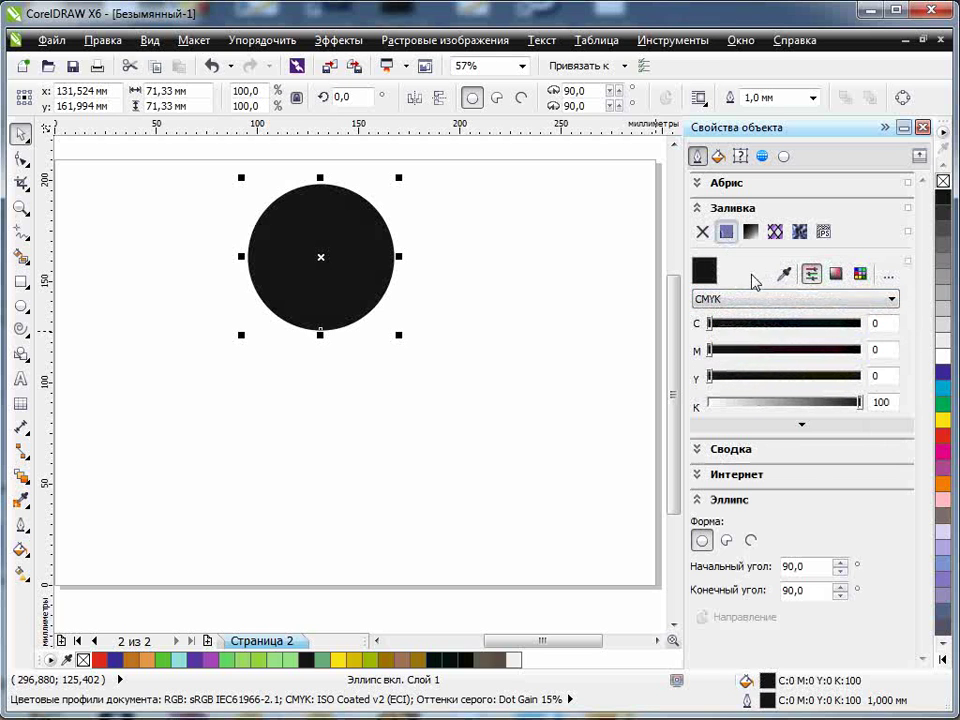
{"action": "left_click", "coordinate": [836, 275]}
{"action": "left_click", "coordinate": [801, 338]}
{"action": "mouse_move", "coordinate": [837, 372]}
{"action": "left_mouse_down"}
{"action": "mouse_move", "coordinate": [834, 352]}
{"action": "mouse_move", "coordinate": [805, 371]}
{"action": "left_mouse_up"}
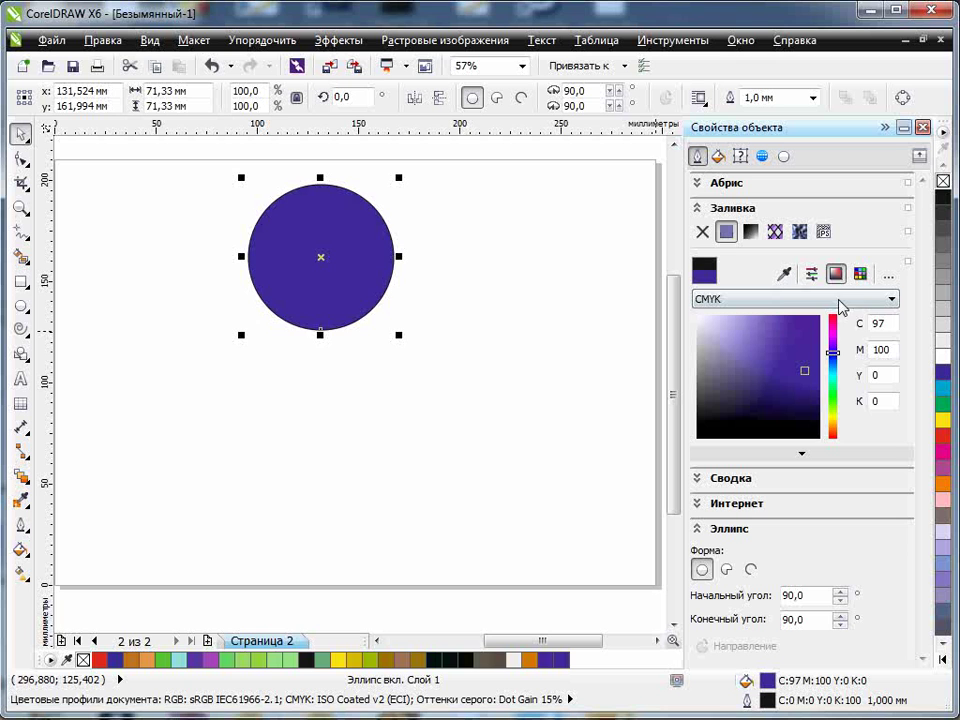
Sample the yellow of the flower photo beside the page as the circle's fill colour
{"action": "left_click", "coordinate": [658, 640]}
{"action": "left_click", "coordinate": [658, 640]}
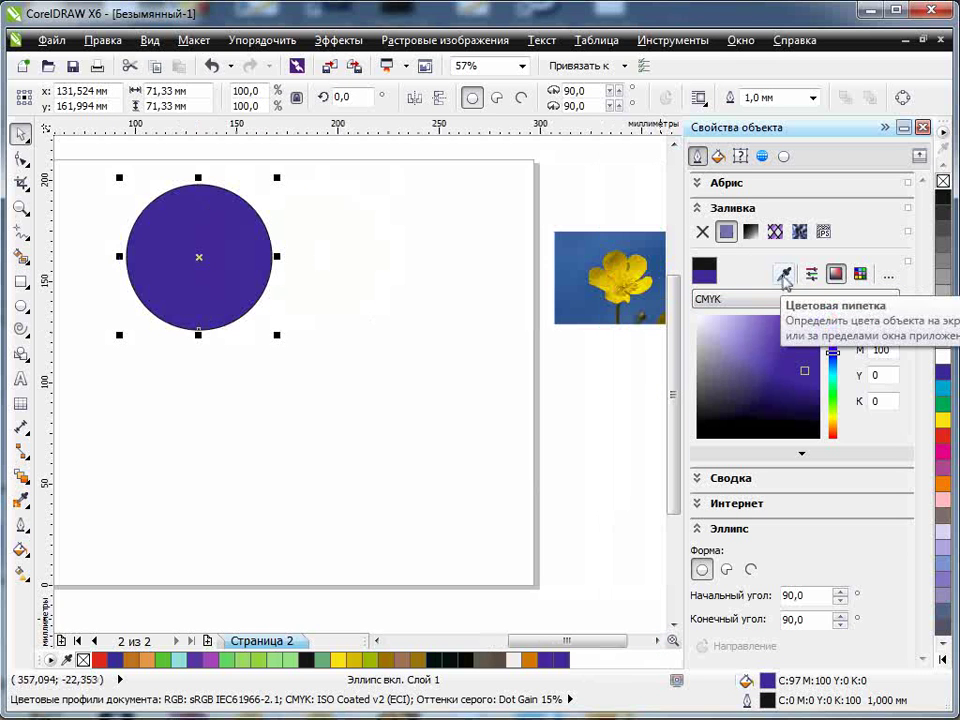
{"action": "left_click", "coordinate": [784, 273]}
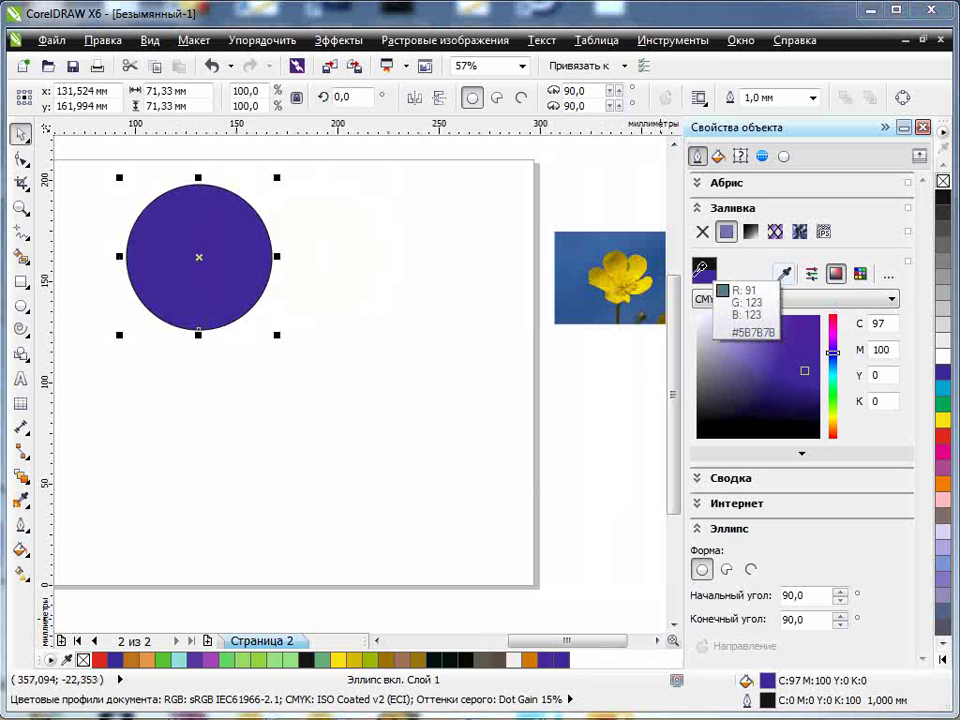
{"action": "left_click", "coordinate": [646, 262]}
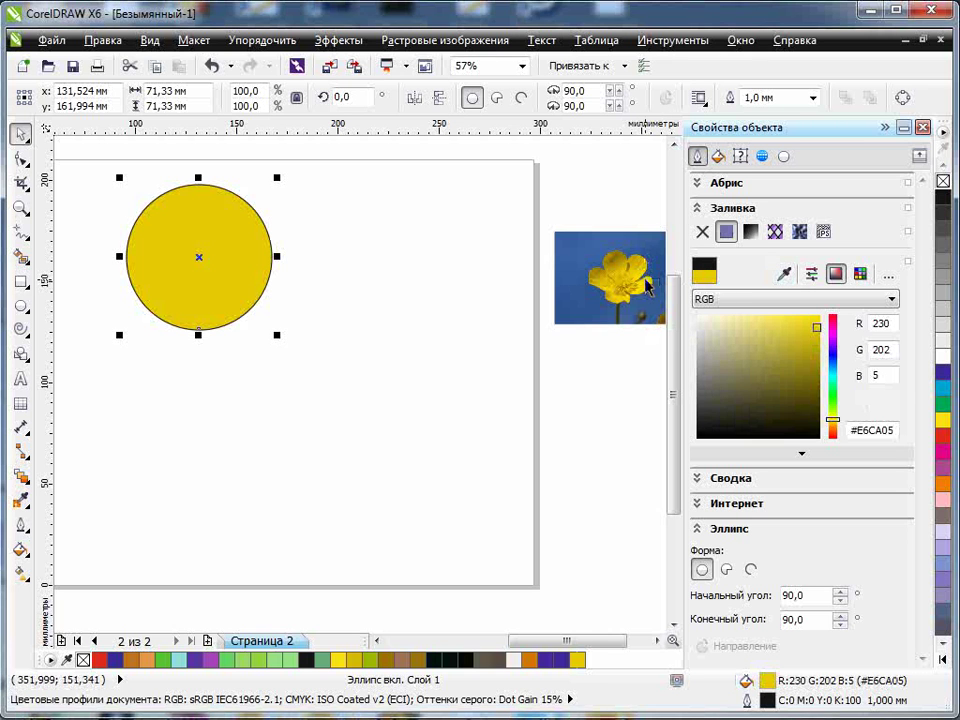
Turn on the circle's overlap filling (Залить пересечение) and fill overprinting (Наложение заливки)
{"action": "left_click", "coordinate": [802, 455]}
{"action": "left_click", "coordinate": [699, 472]}
{"action": "left_click", "coordinate": [699, 488]}
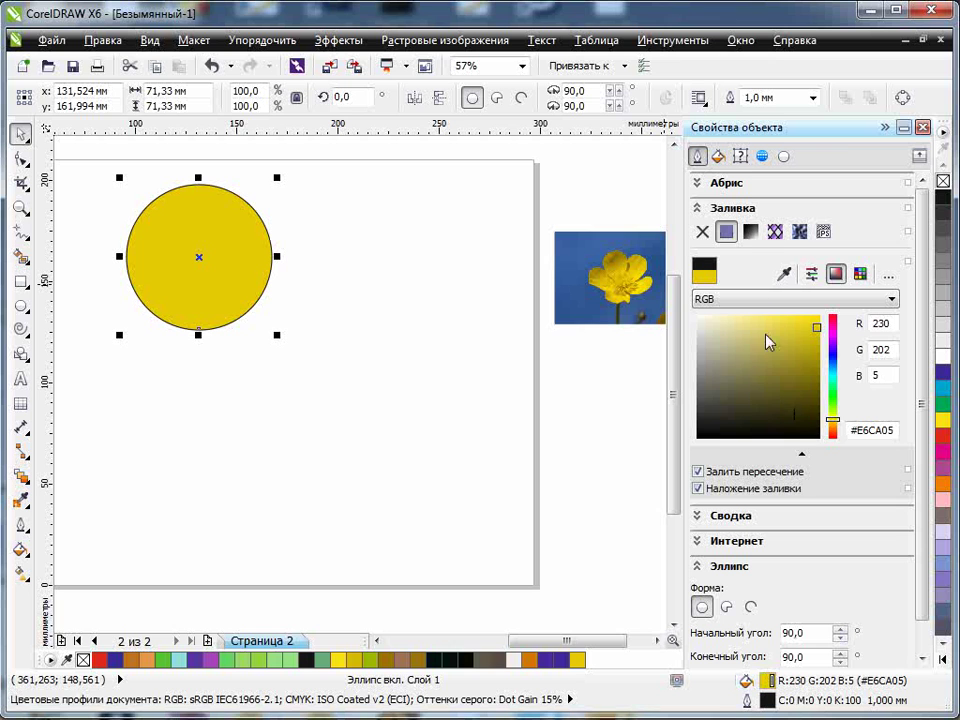
Apply a two-colour linear fountain fill to the circle, running from red to yellow
{"action": "left_click", "coordinate": [751, 232]}
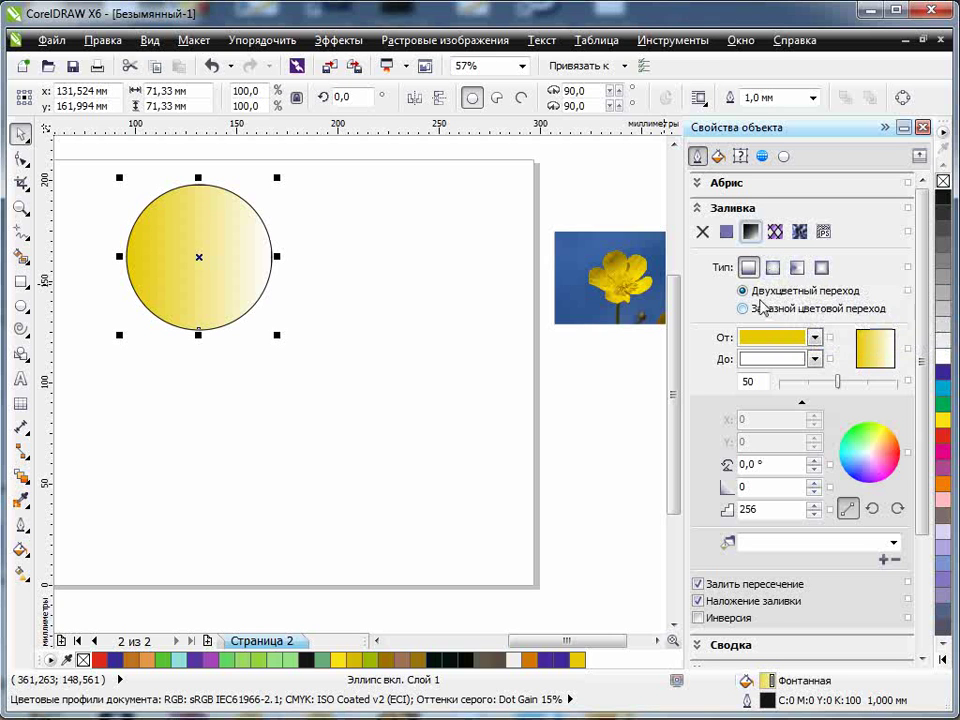
{"action": "left_click", "coordinate": [816, 339]}
{"action": "left_click", "coordinate": [790, 391]}
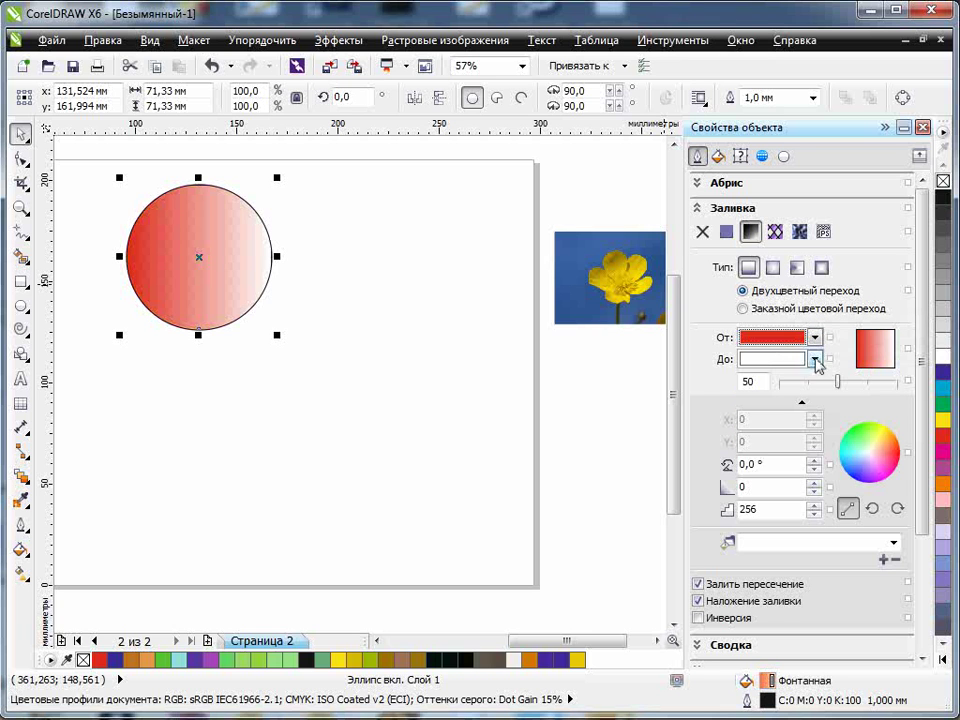
{"action": "left_click", "coordinate": [816, 360]}
{"action": "left_click", "coordinate": [778, 394]}
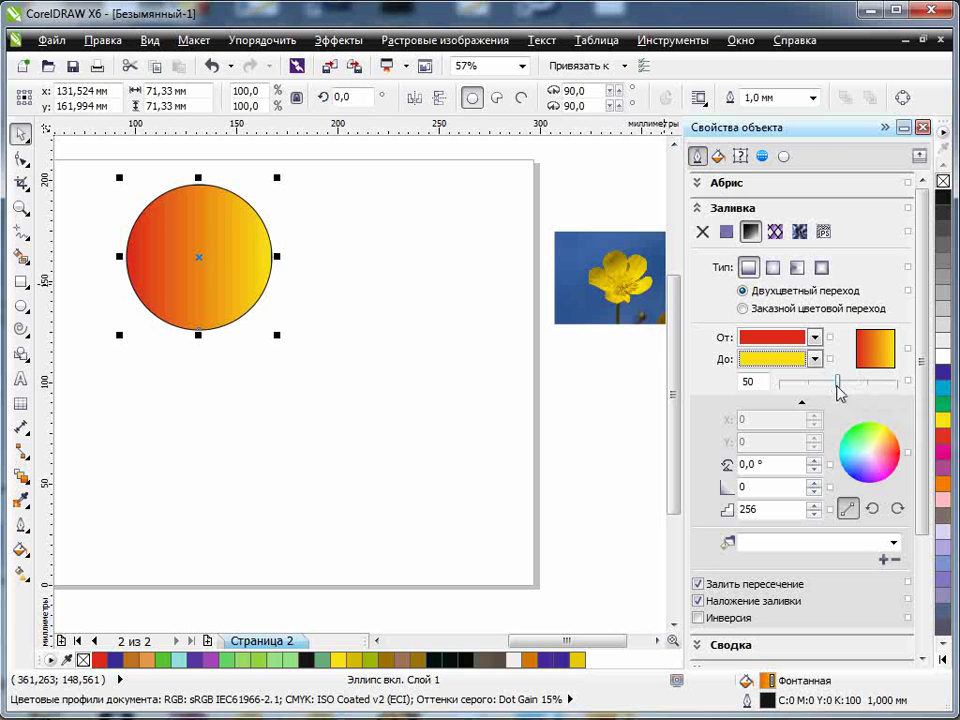
Try shifting the gradient's midpoint to 52 and set it back to 50
{"action": "mouse_move", "coordinate": [838, 389]}
{"action": "left_mouse_down"}
{"action": "mouse_move", "coordinate": [872, 390]}
{"action": "mouse_move", "coordinate": [824, 393]}
{"action": "mouse_move", "coordinate": [861, 386]}
{"action": "mouse_move", "coordinate": [843, 391]}
{"action": "left_mouse_up"}
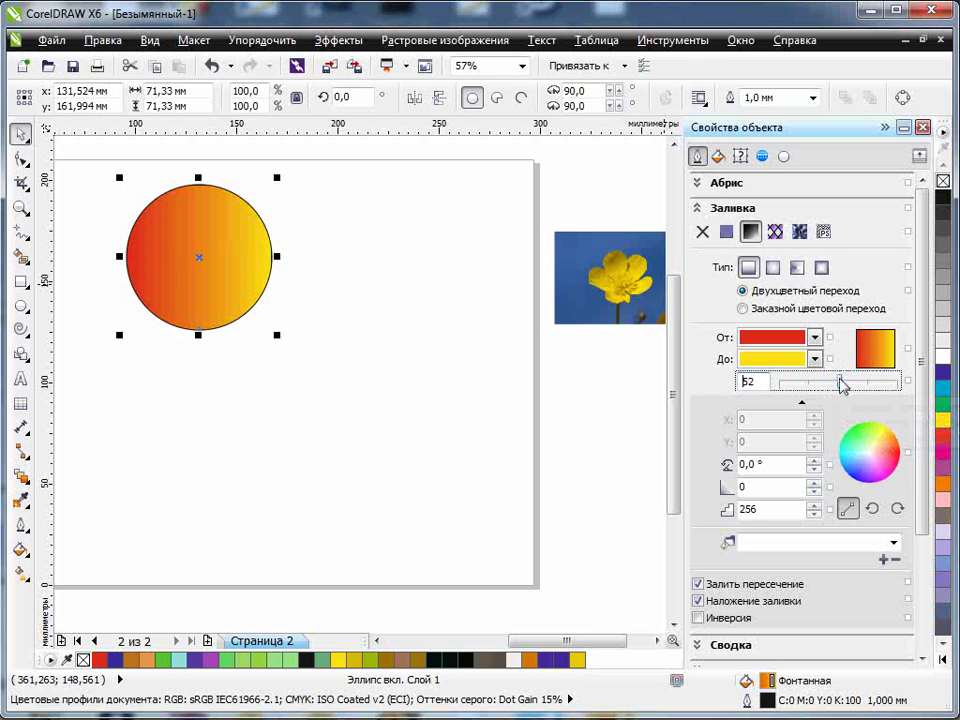
{"action": "double_click", "coordinate": [748, 382]}
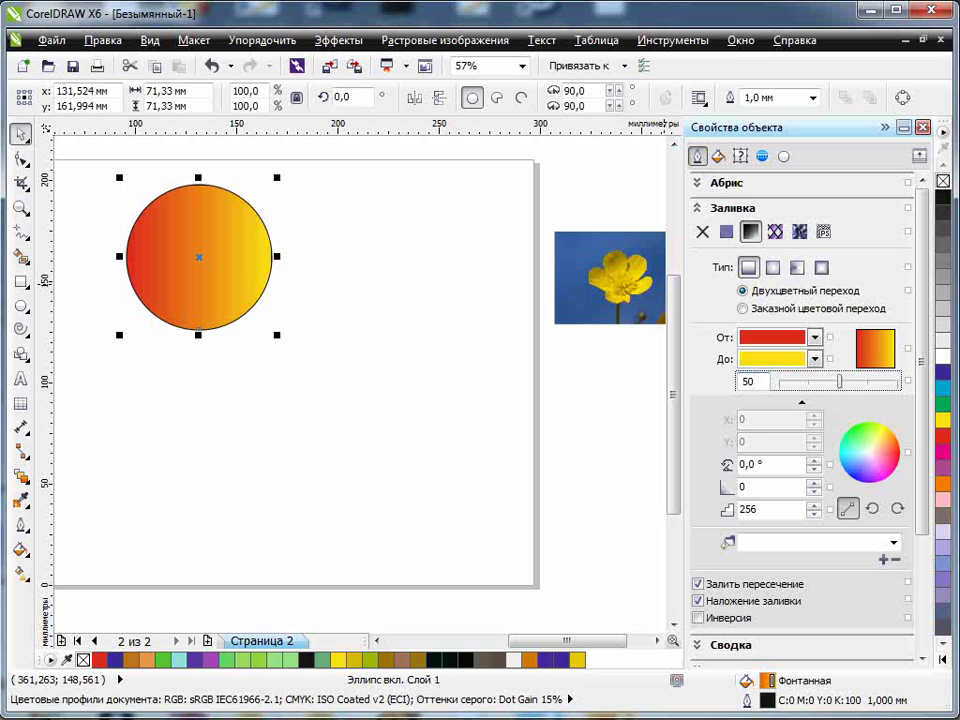
{"action": "type", "text": "50"}
Try rotating the circle's gradient to 17° and reducing it to 10 steps
{"action": "left_click", "coordinate": [814, 461]}
{"action": "left_click", "coordinate": [814, 461]}
{"action": "left_click", "coordinate": [814, 461]}
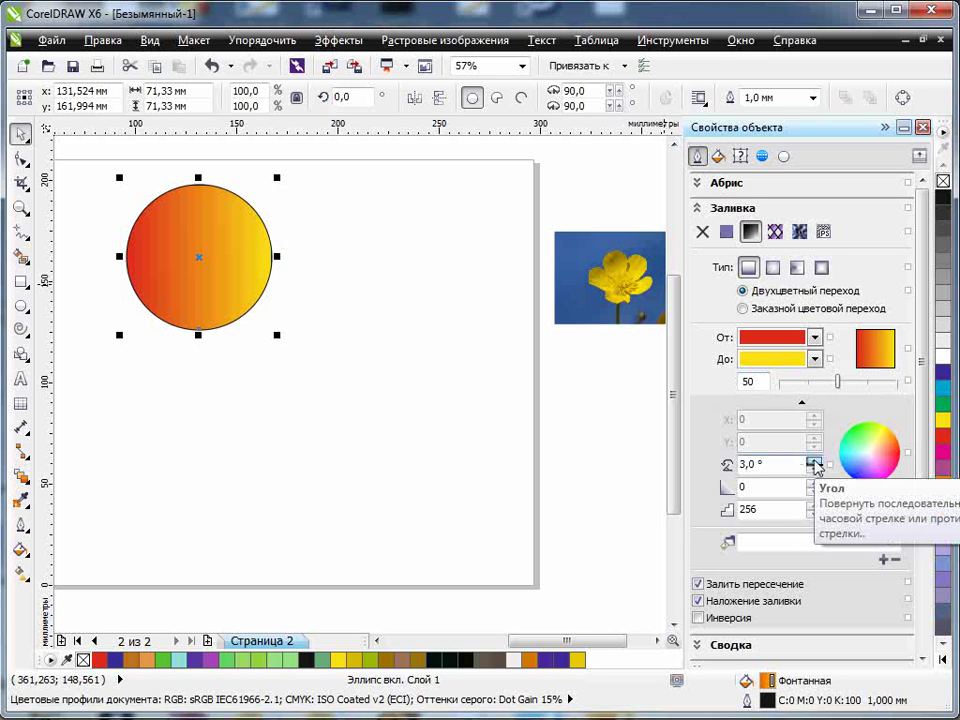
{"action": "left_click", "coordinate": [814, 461]}
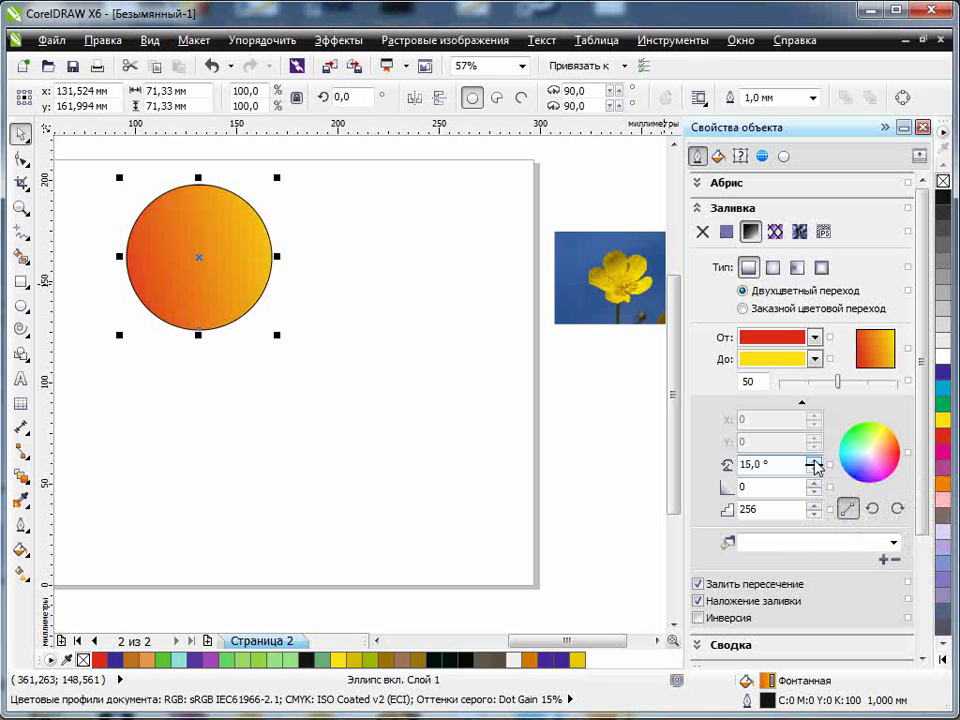
{"action": "double_click", "coordinate": [791, 512]}
{"action": "type", "text": "10"}
{"action": "key", "text": "Return"}
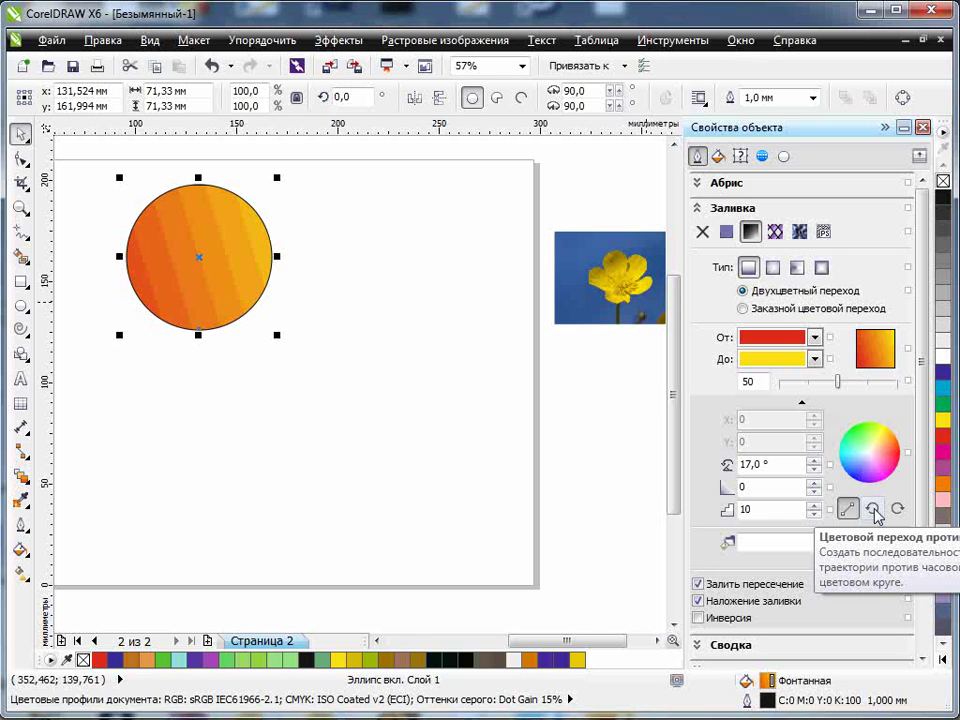
Try the counter-clockwise and clockwise colour paths for the gradient and restore the straight path
{"action": "left_click", "coordinate": [872, 510]}
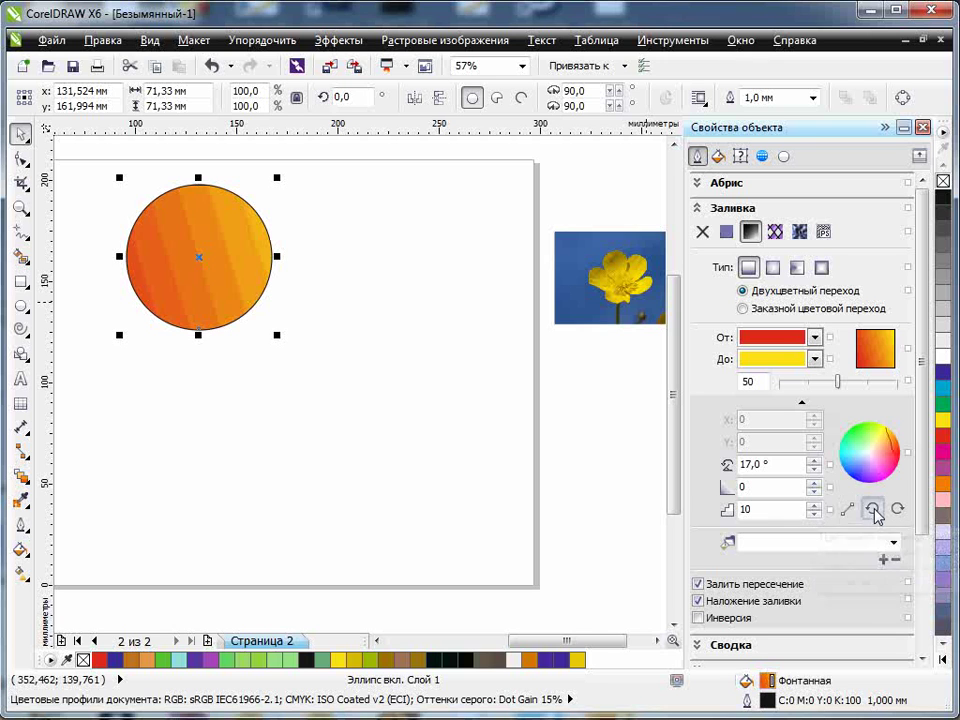
{"action": "left_click", "coordinate": [898, 510]}
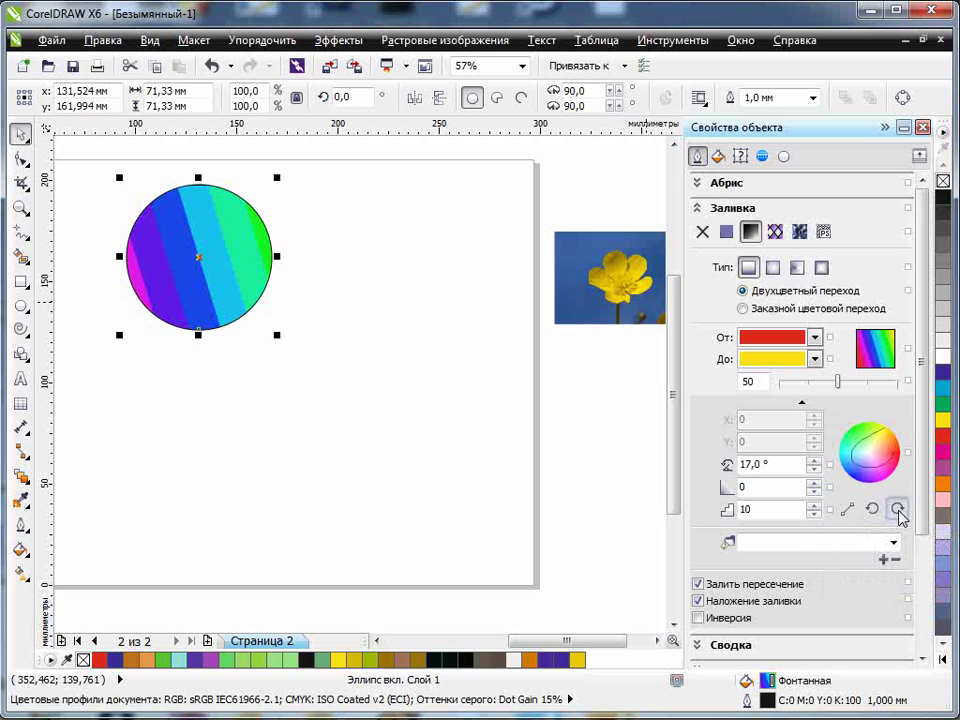
{"action": "left_click", "coordinate": [849, 510]}
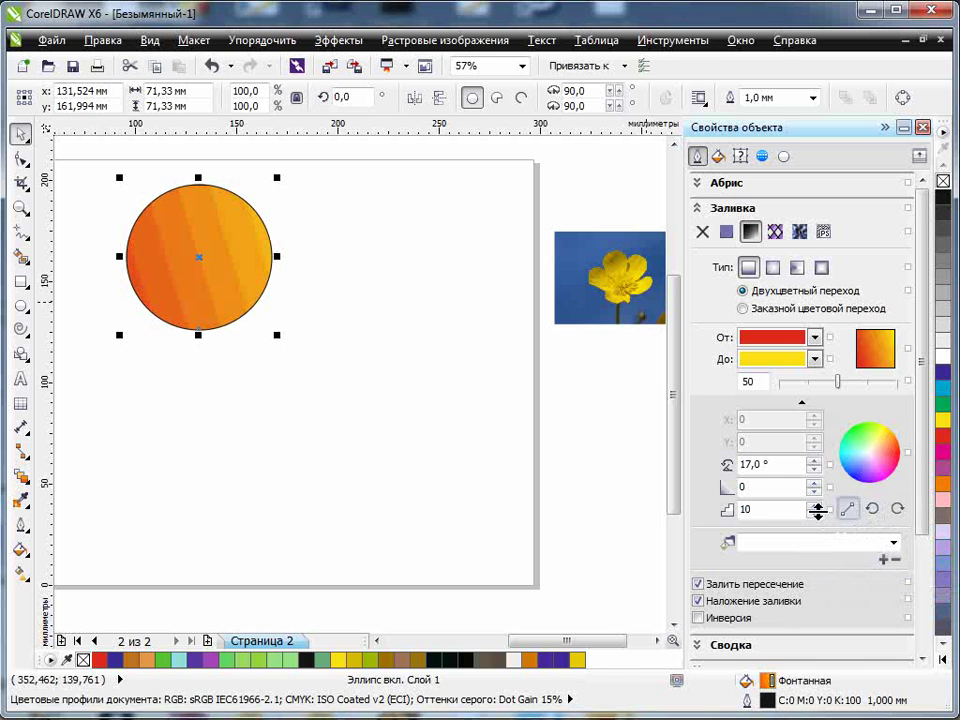
Try several fountain fill presets on the circle, including cylindrical presets 18 and 19 and a square blue-and-white one
{"action": "left_click", "coordinate": [893, 542]}
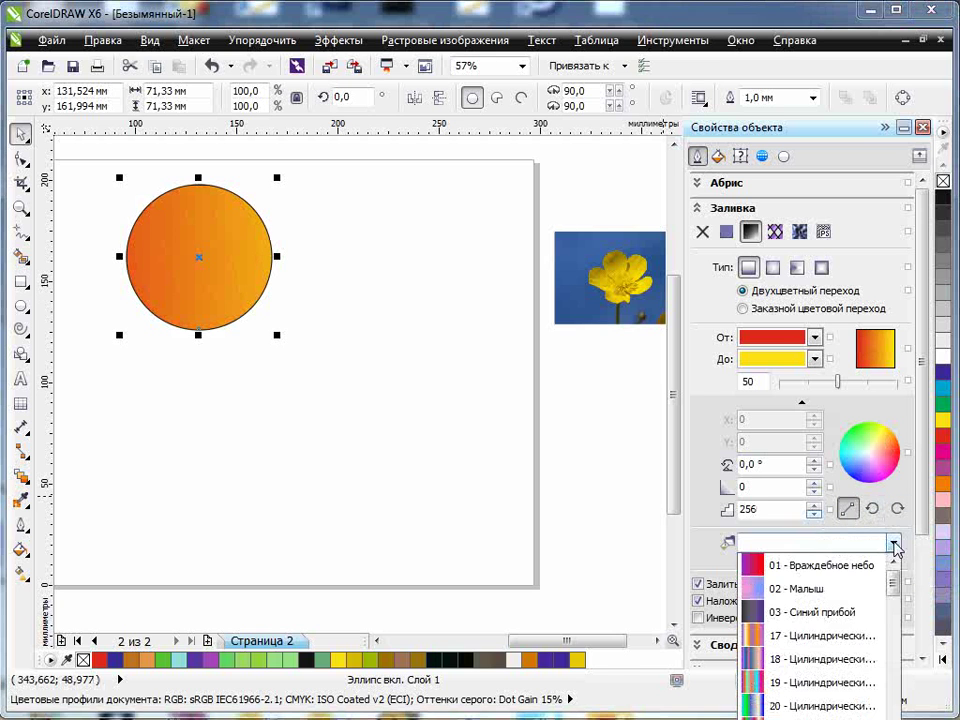
{"action": "left_click", "coordinate": [825, 662]}
{"action": "left_click", "coordinate": [891, 569]}
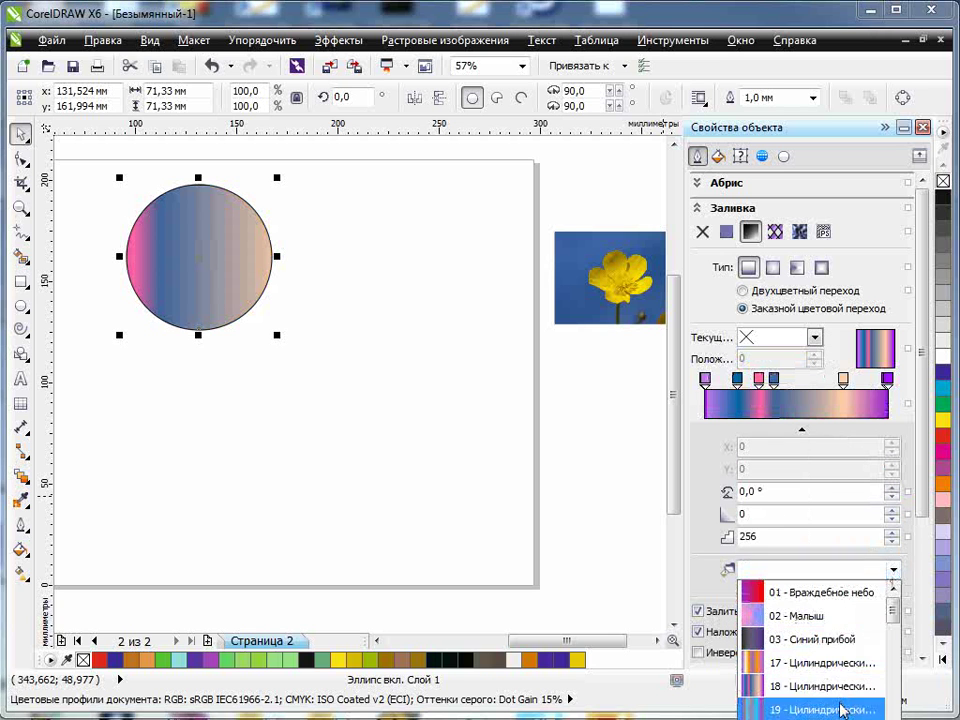
{"action": "left_click", "coordinate": [840, 709]}
{"action": "left_click", "coordinate": [891, 569]}
{"action": "left_click_drag", "start_coordinate": [896, 620], "coordinate": [897, 704]}
{"action": "left_click", "coordinate": [815, 639]}
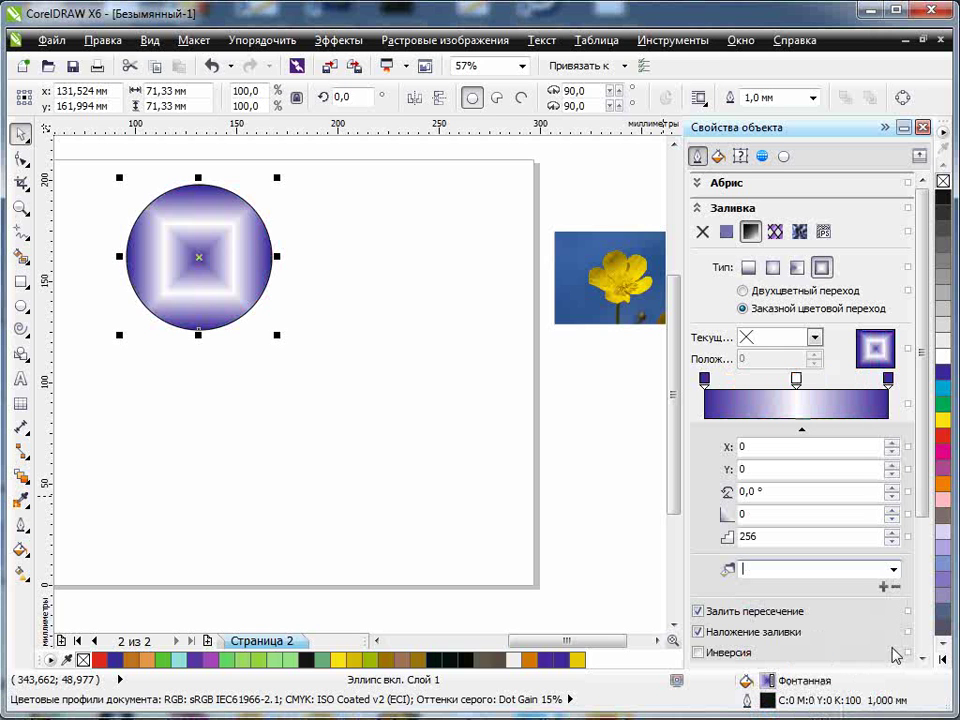
Apply the fountain preset "01 - Враждебное небо" to the circle and change its colours to red and yellow
{"action": "left_click", "coordinate": [894, 571]}
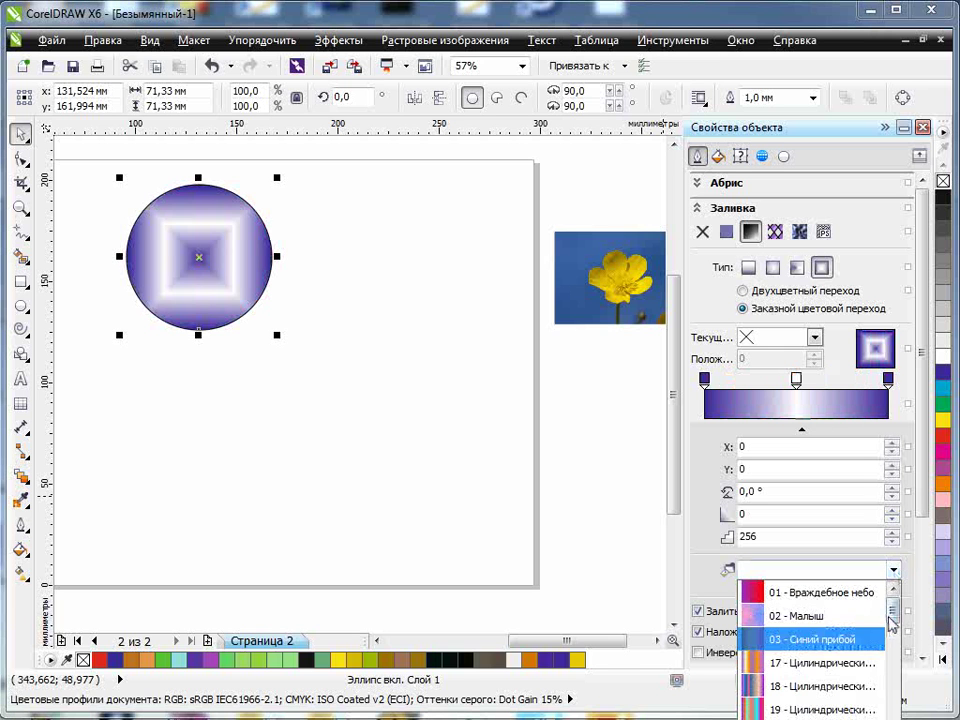
{"action": "left_click", "coordinate": [866, 593]}
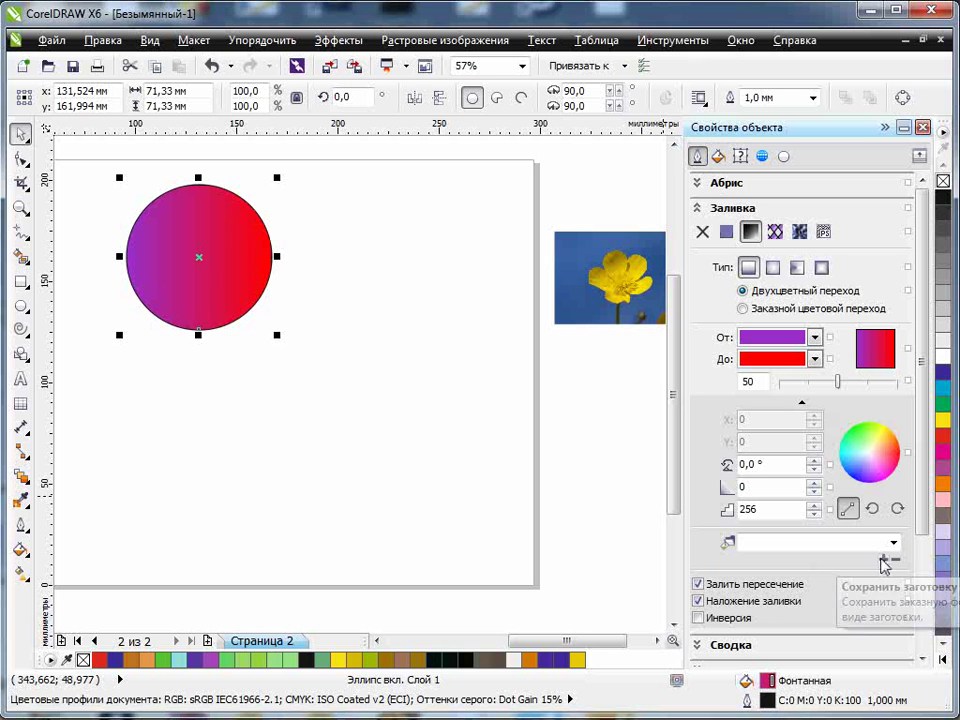
{"action": "left_click", "coordinate": [815, 338]}
{"action": "left_click", "coordinate": [790, 386]}
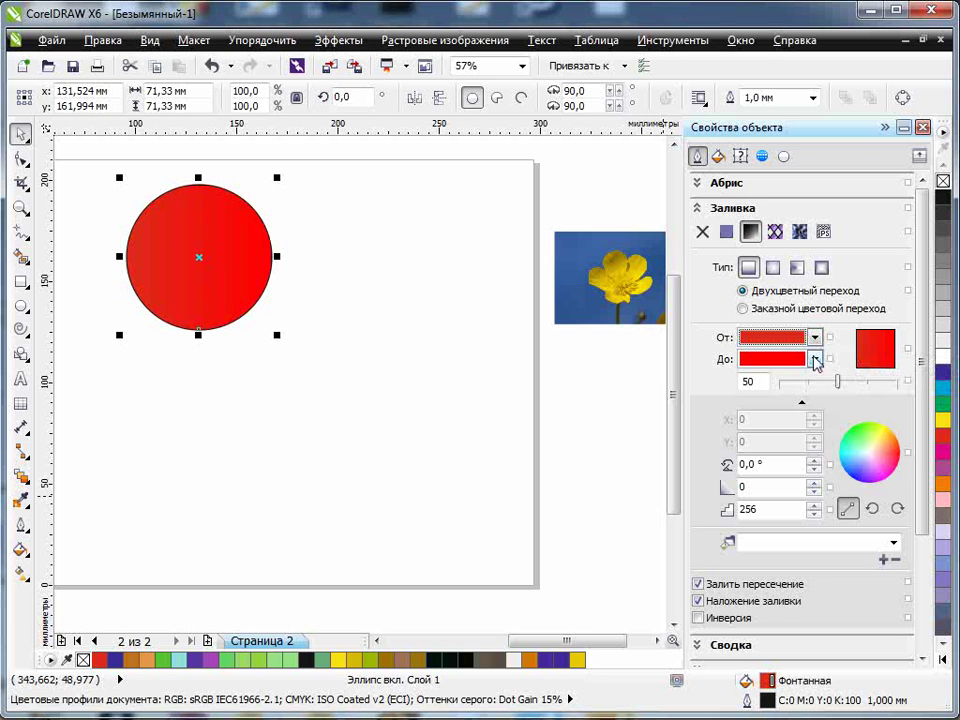
{"action": "left_click", "coordinate": [814, 359]}
{"action": "left_click", "coordinate": [777, 407]}
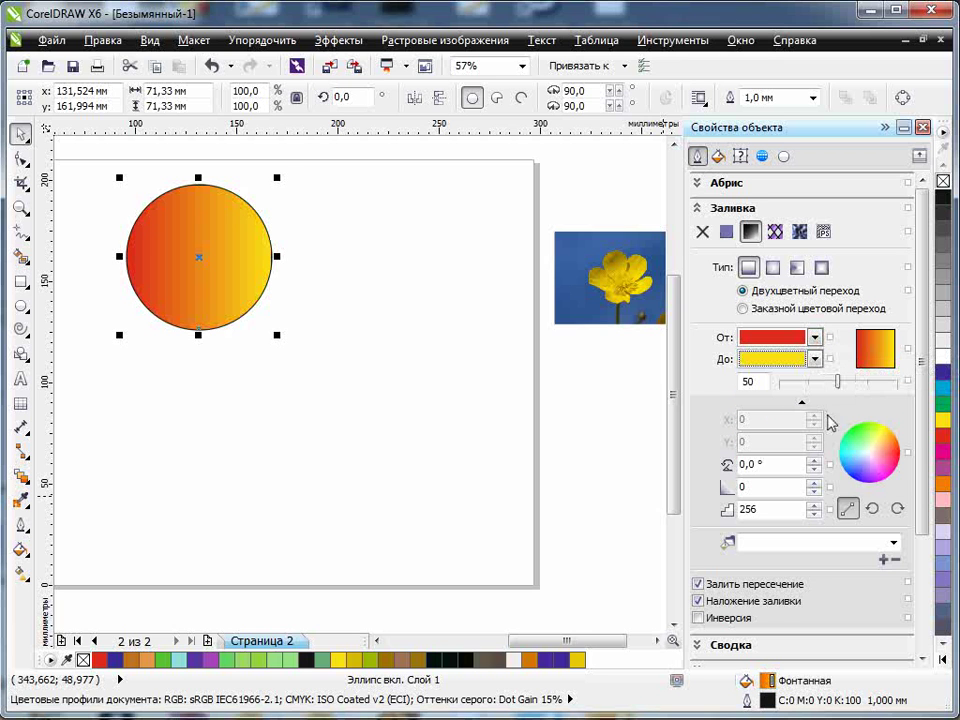
Make a smaller concentric copy of the circle, about 56 mm across, and invert its gradient
{"action": "left_click_drag", "start_coordinate": [279, 177], "coordinate": [261, 184]}
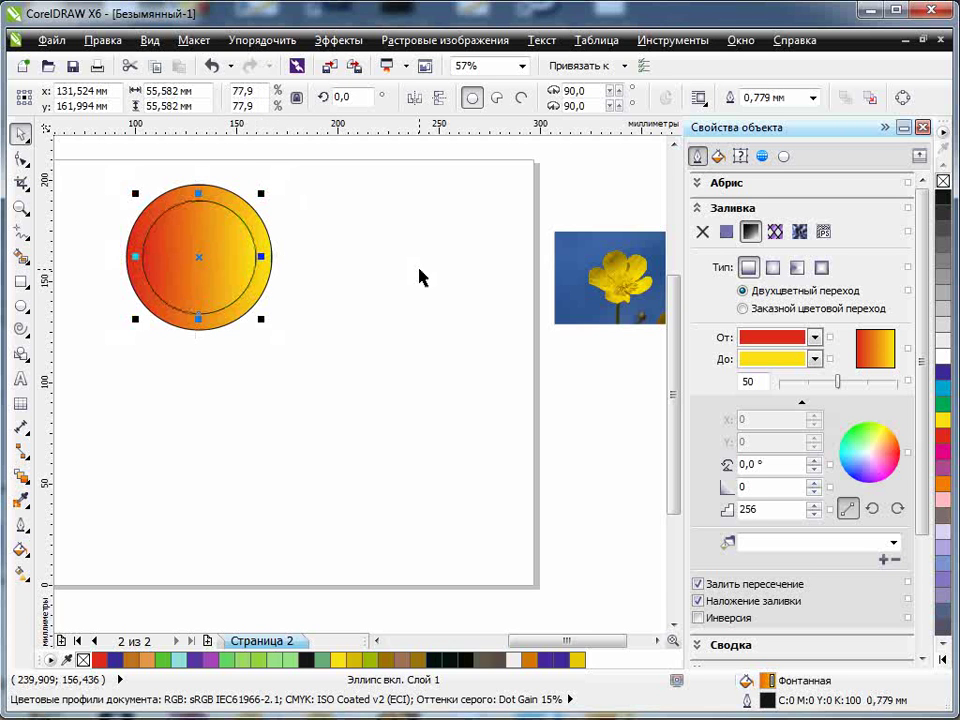
{"action": "left_click", "coordinate": [713, 620]}
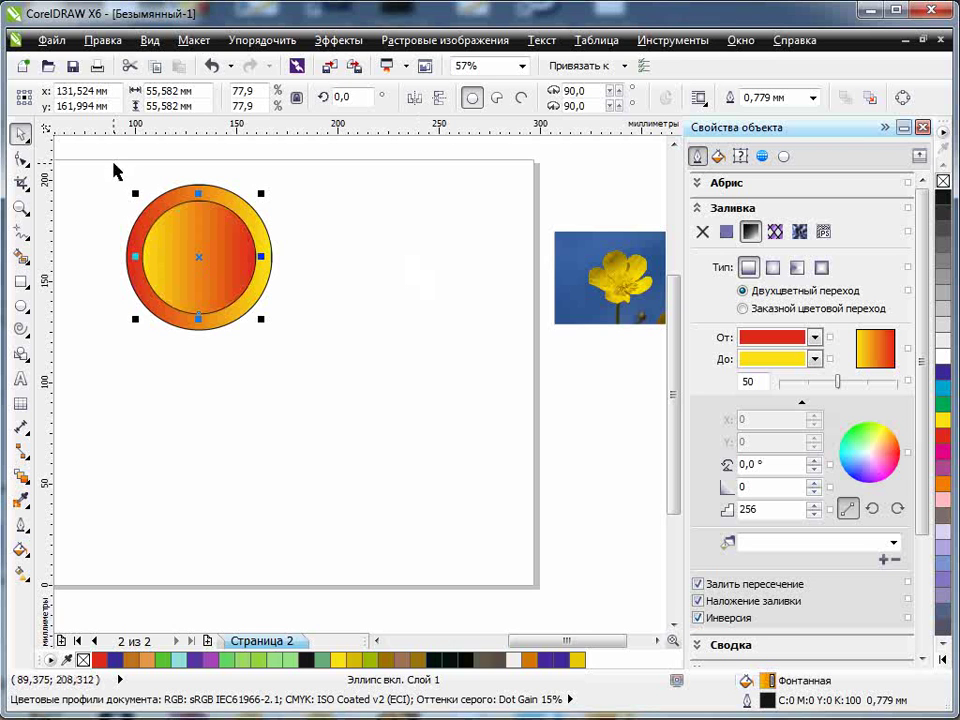
Select both circles and remove their outlines by setting the outline width to none (Нет)
{"action": "left_click_drag", "start_coordinate": [114, 175], "coordinate": [300, 345]}
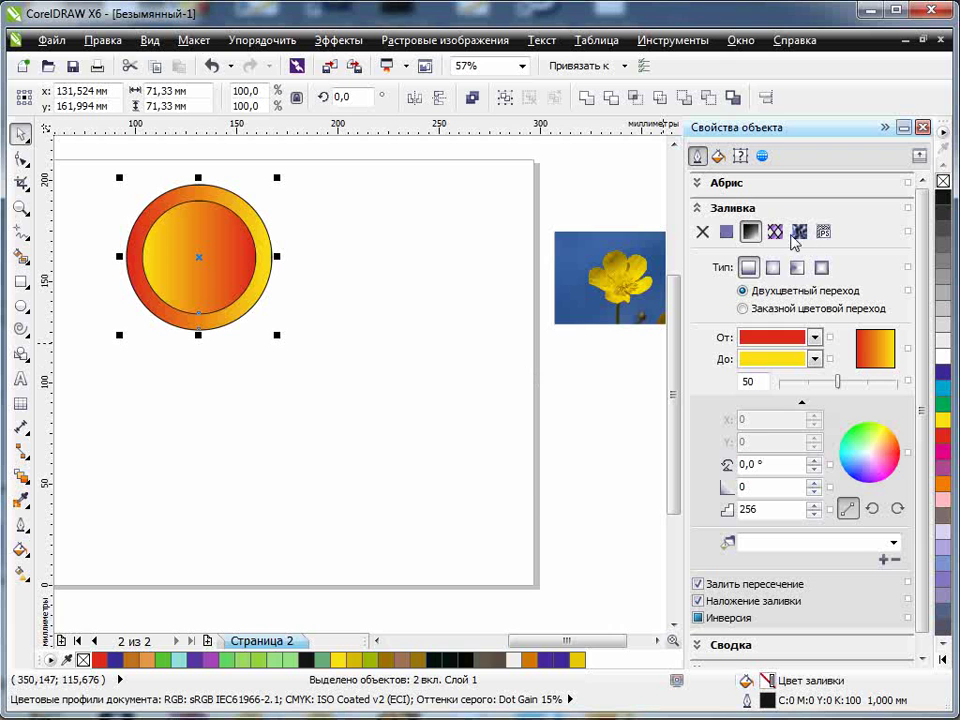
{"action": "left_click", "coordinate": [726, 184]}
{"action": "left_click", "coordinate": [808, 204]}
{"action": "left_click", "coordinate": [783, 221]}
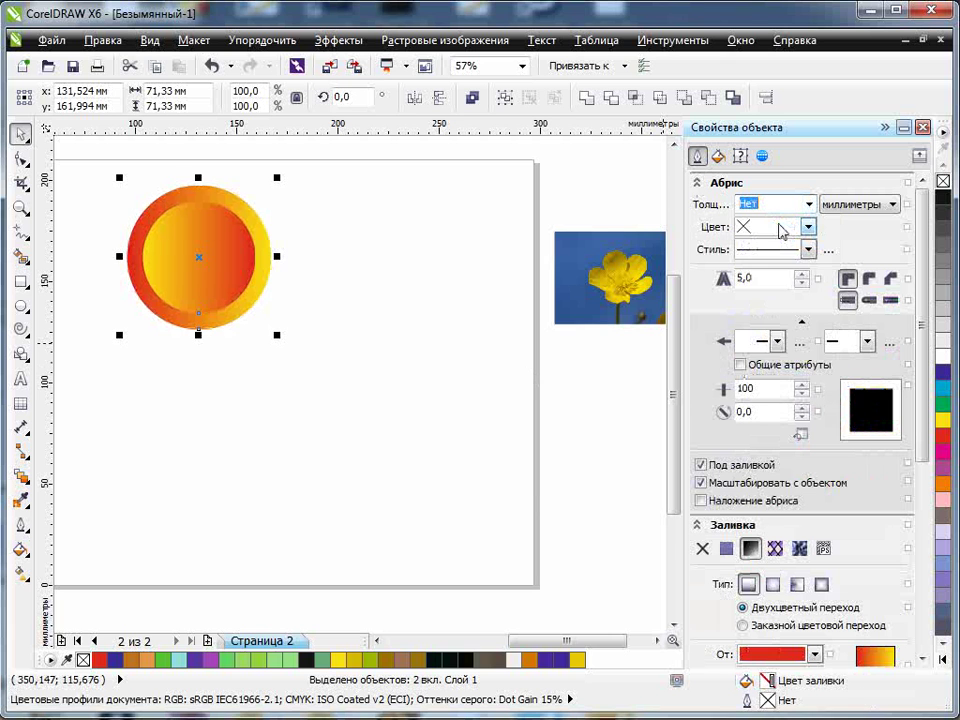
{"action": "left_click", "coordinate": [415, 335]}
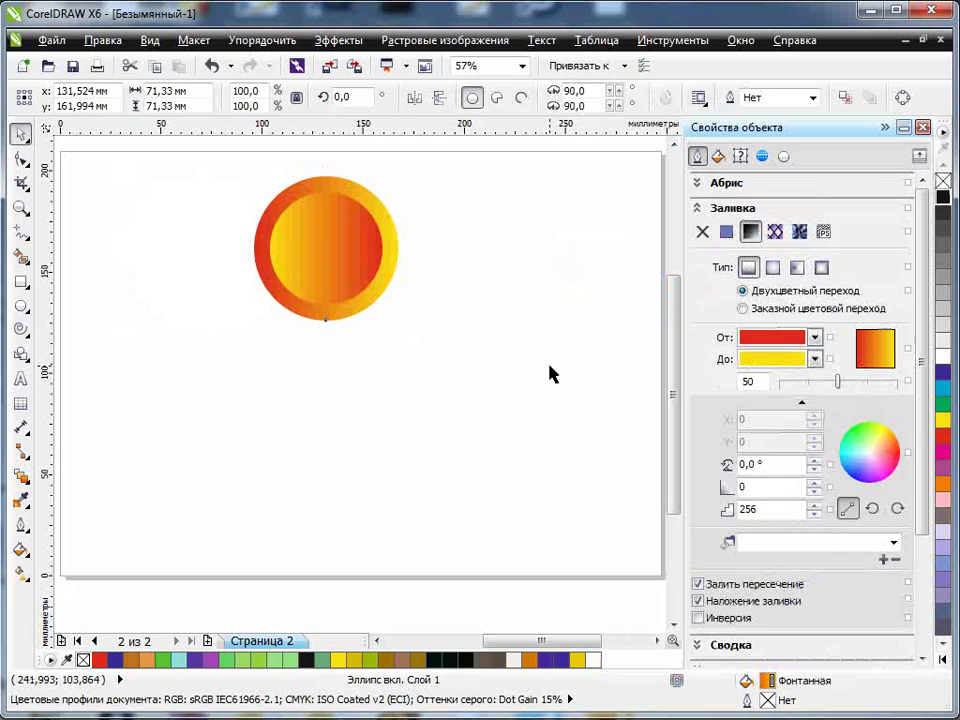
{"action": "left_click", "coordinate": [549, 371]}
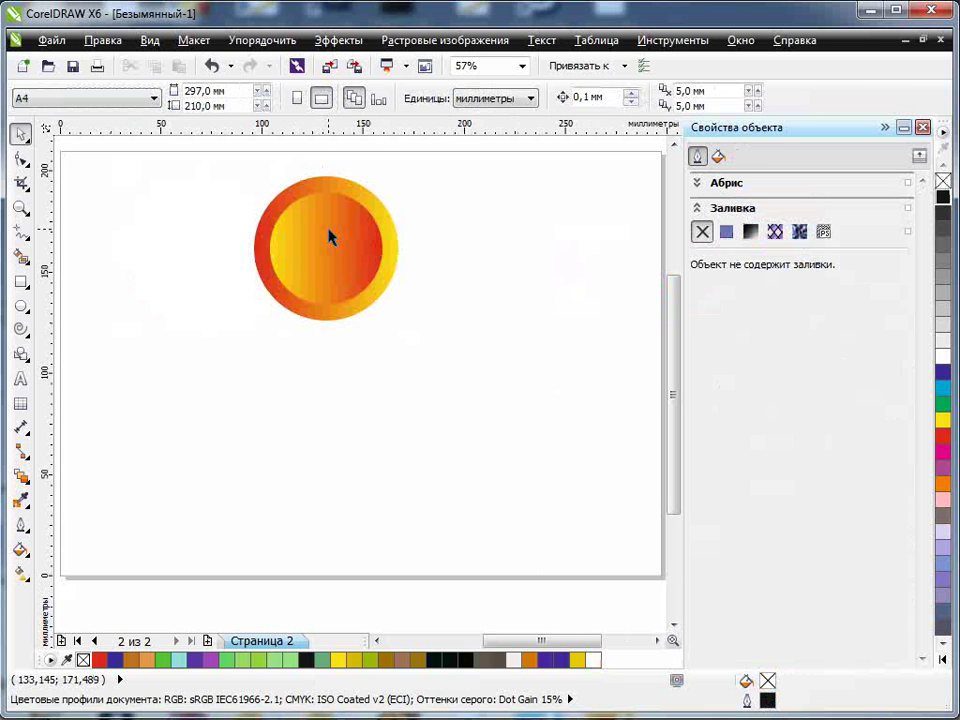
Make a concentric copy of the inner circle, about 44 mm across, and turn off its gradient inversion
{"action": "left_click", "coordinate": [333, 239]}
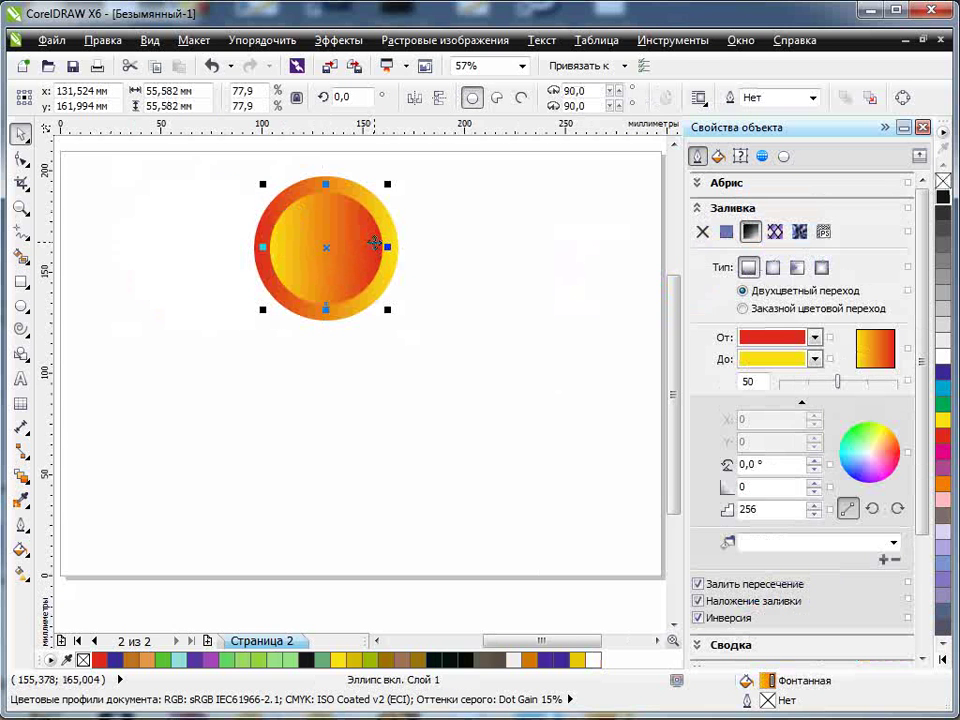
{"action": "left_click_drag", "start_coordinate": [390, 185], "coordinate": [379, 190]}
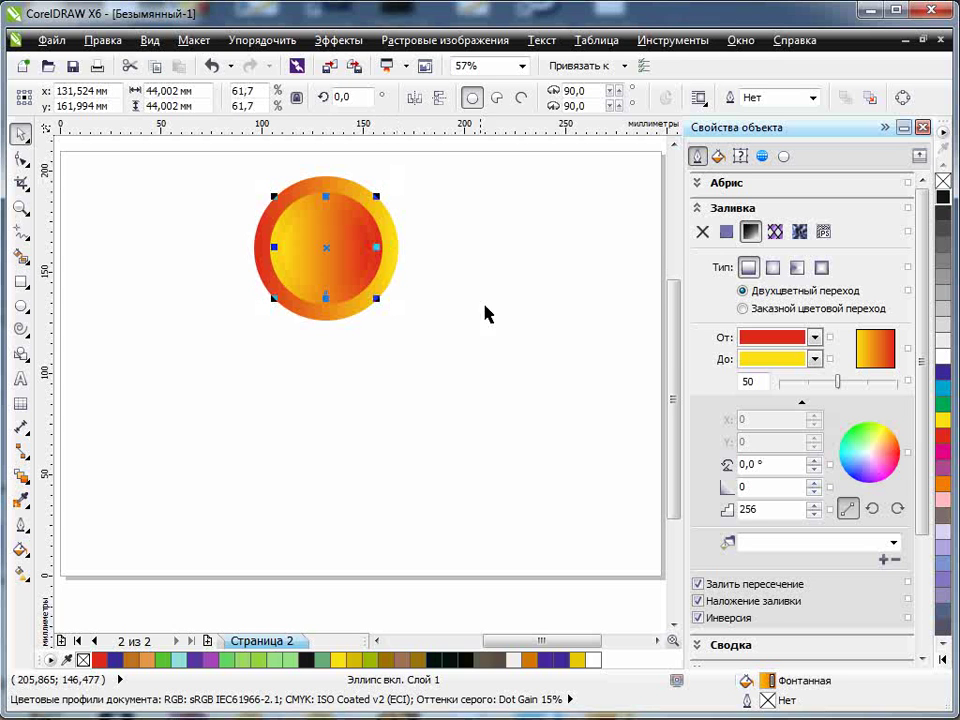
{"action": "left_click", "coordinate": [714, 624]}
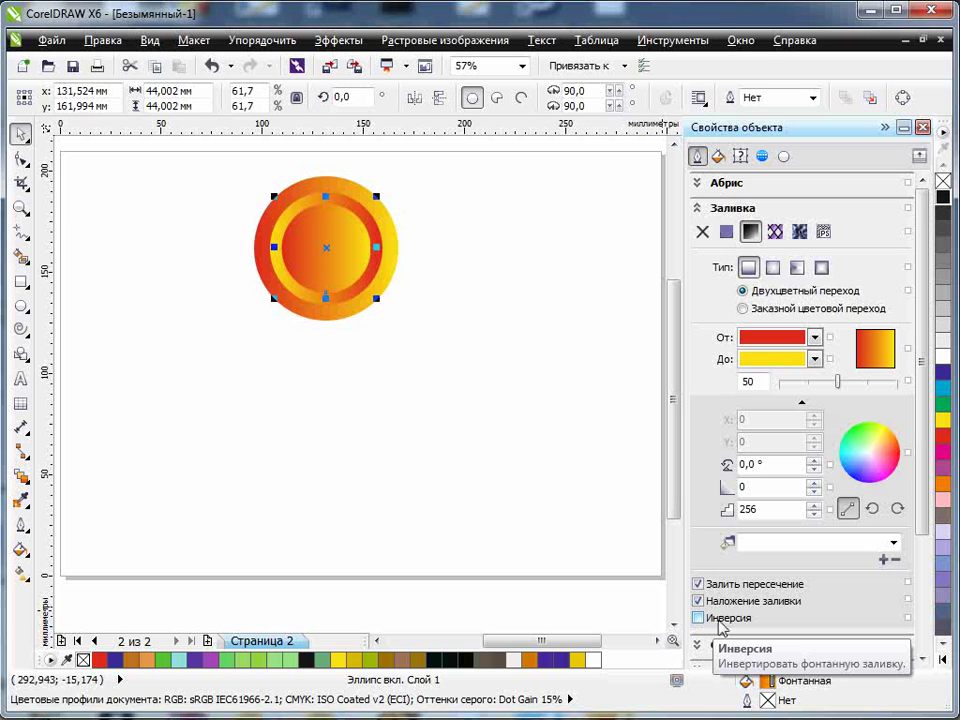
Delete the innermost circle of the button figure
{"action": "left_click", "coordinate": [515, 335]}
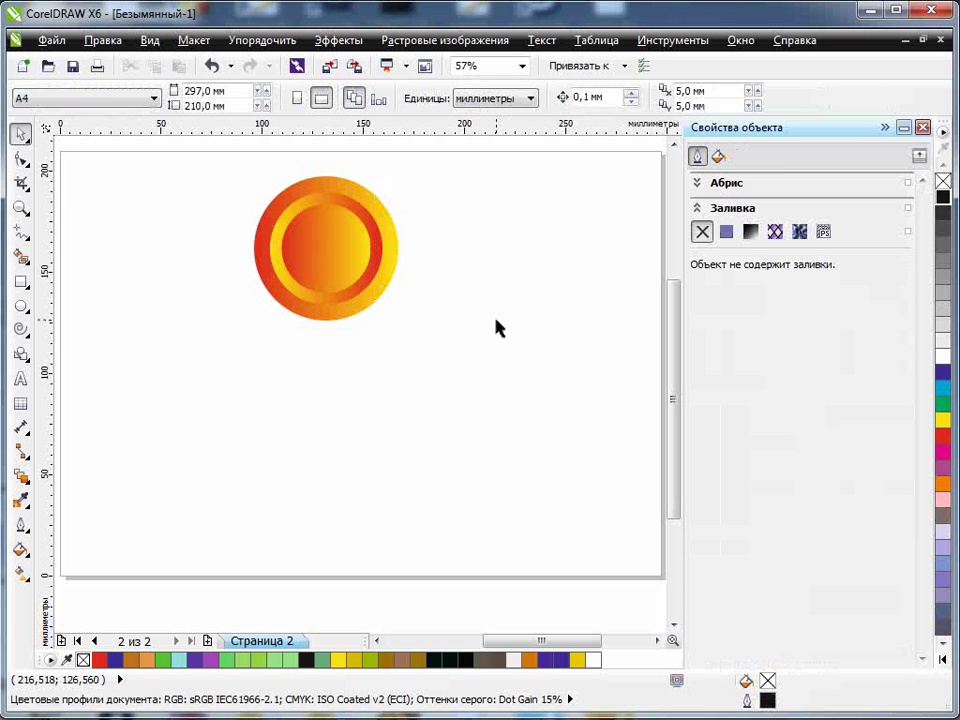
{"action": "left_click", "coordinate": [340, 252]}
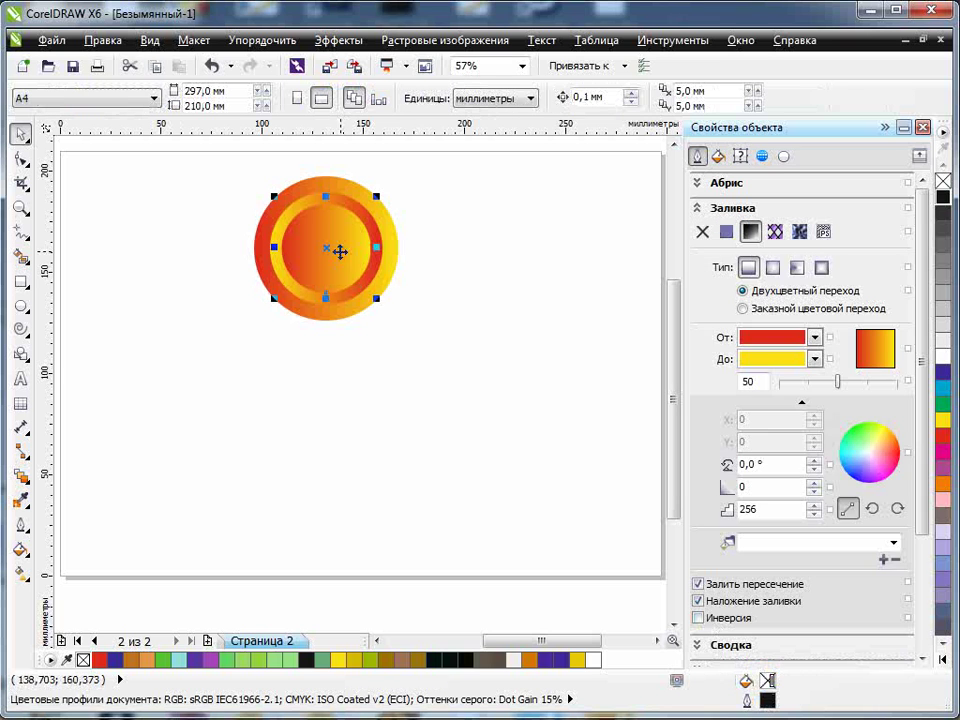
{"action": "left_click", "coordinate": [553, 294]}
Place the open-hand symbol from the Wingdings 2 font on the inner circle and fill it black
{"action": "left_click", "coordinate": [545, 44]}
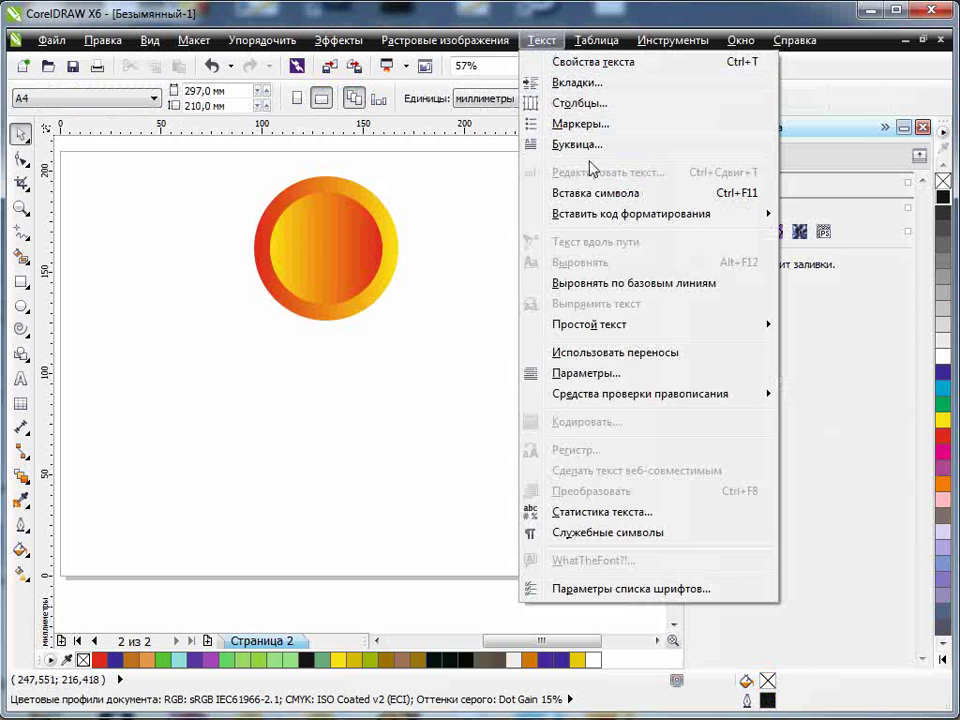
{"action": "key", "text": "Escape"}
{"action": "left_click_drag", "start_coordinate": [896, 226], "coordinate": [899, 290]}
{"action": "left_click_drag", "start_coordinate": [765, 420], "coordinate": [327, 256]}
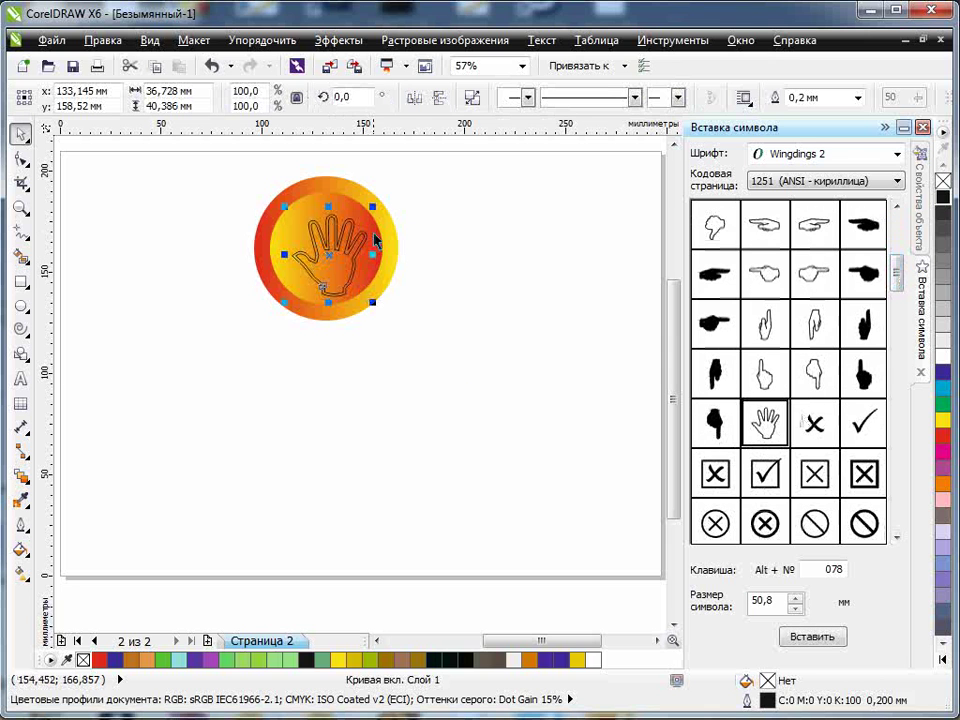
{"action": "left_click", "coordinate": [943, 198]}
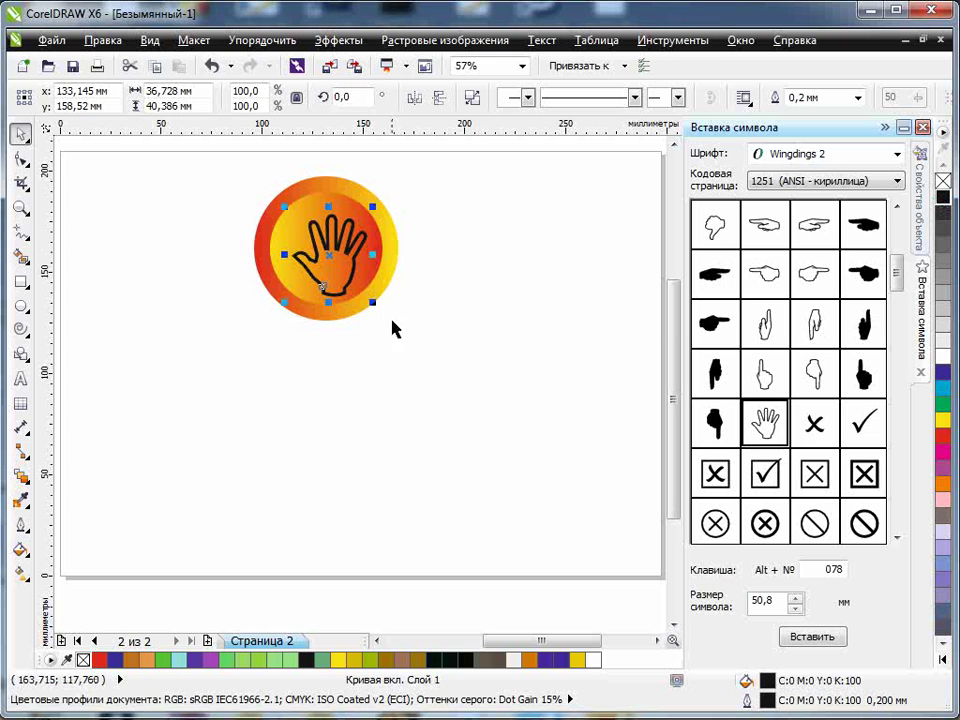
Scale the hand symbol down to about 25 × 27.5 mm and centre it on the button
{"action": "left_click_drag", "start_coordinate": [372, 302], "coordinate": [363, 297]}
{"action": "left_click_drag", "start_coordinate": [339, 257], "coordinate": [329, 247]}
{"action": "left_click", "coordinate": [460, 276]}
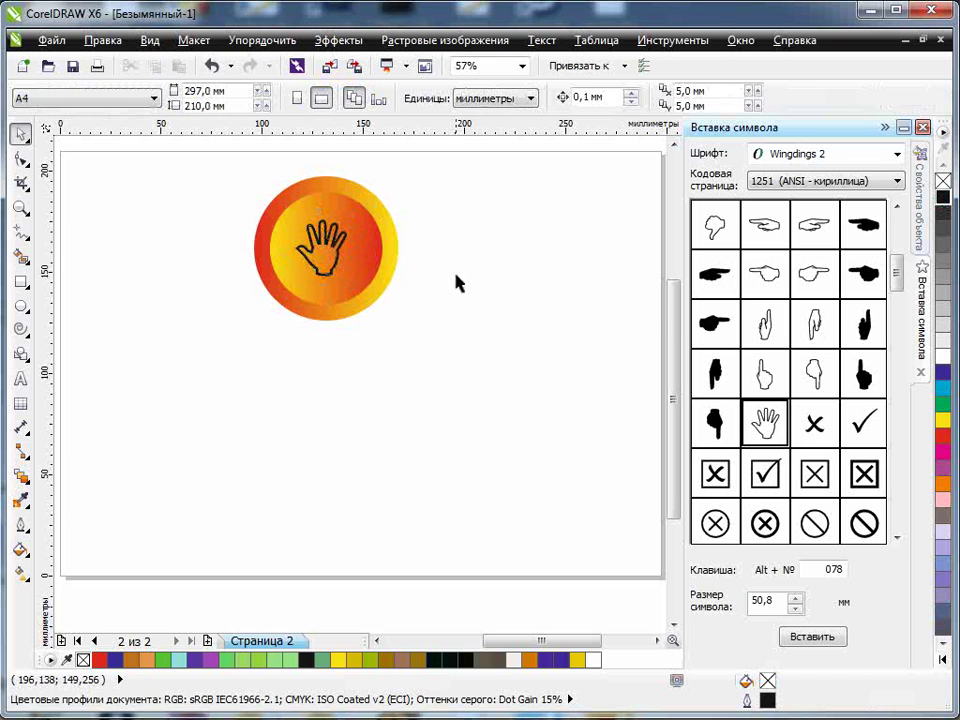
{"action": "left_click", "coordinate": [330, 250]}
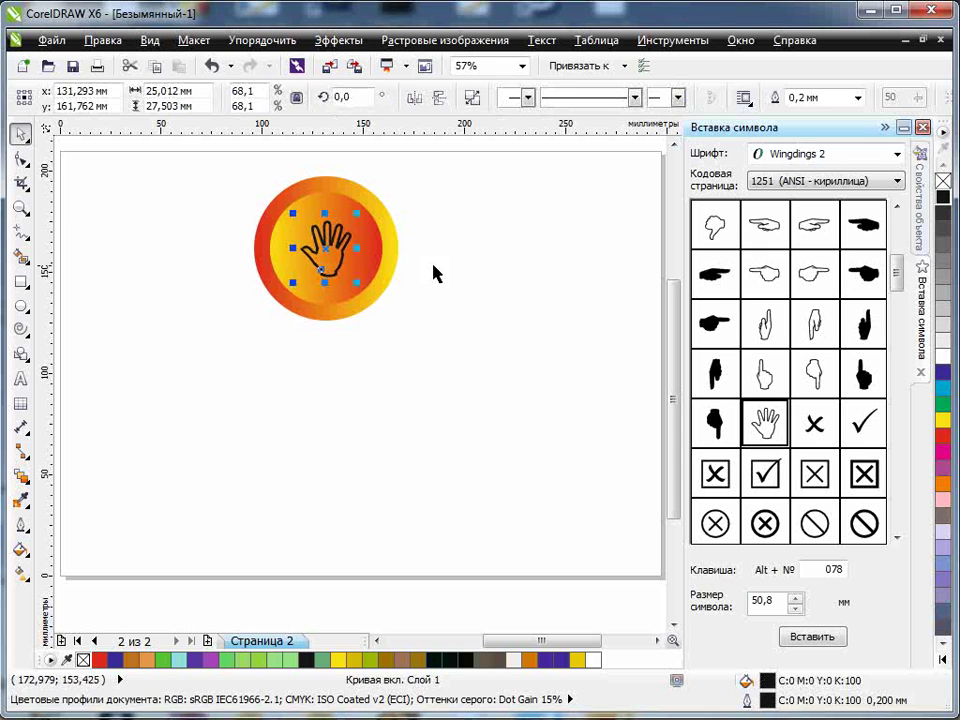
{"action": "left_click", "coordinate": [475, 268]}
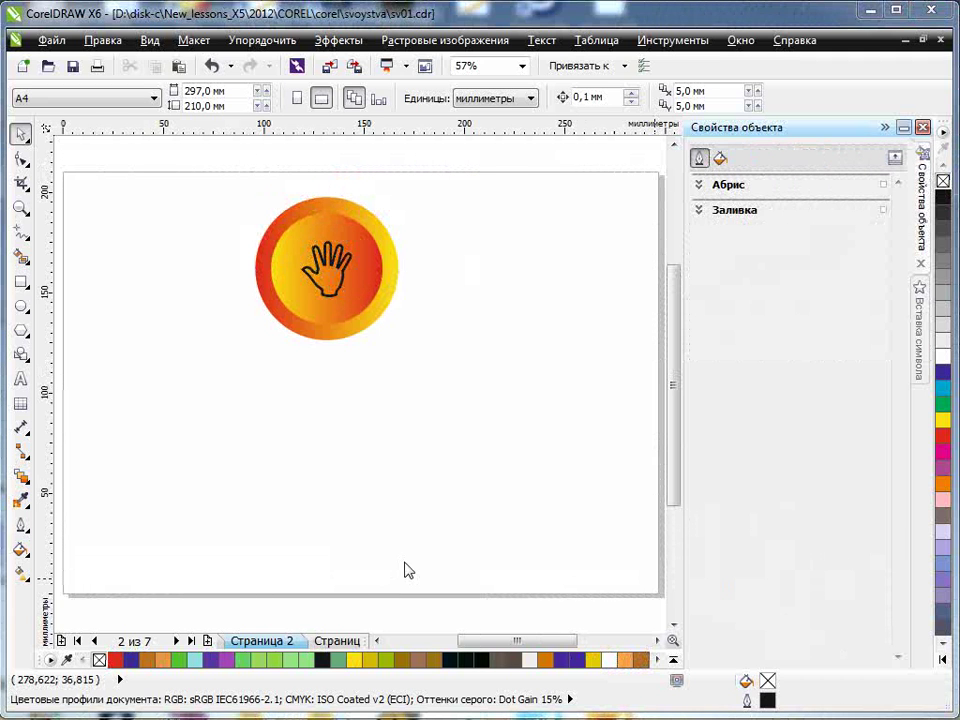
Draw a rectangle about 152 × 88 mm below the button and show its corner settings
{"action": "left_click", "coordinate": [21, 281]}
{"action": "left_click_drag", "start_coordinate": [191, 385], "coordinate": [500, 566]}
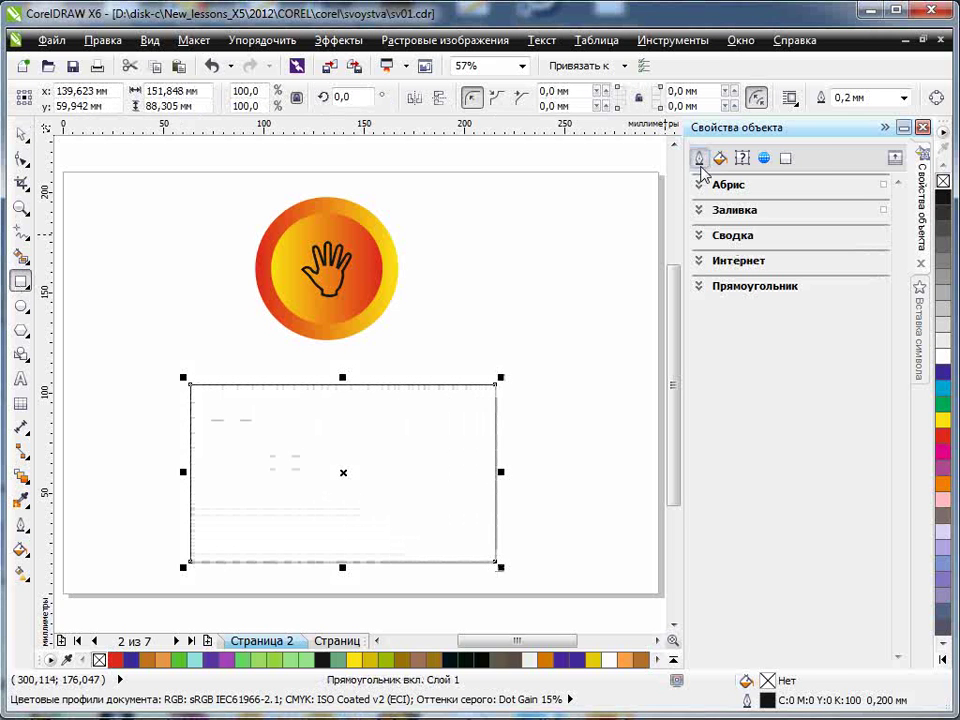
{"action": "left_click", "coordinate": [702, 287]}
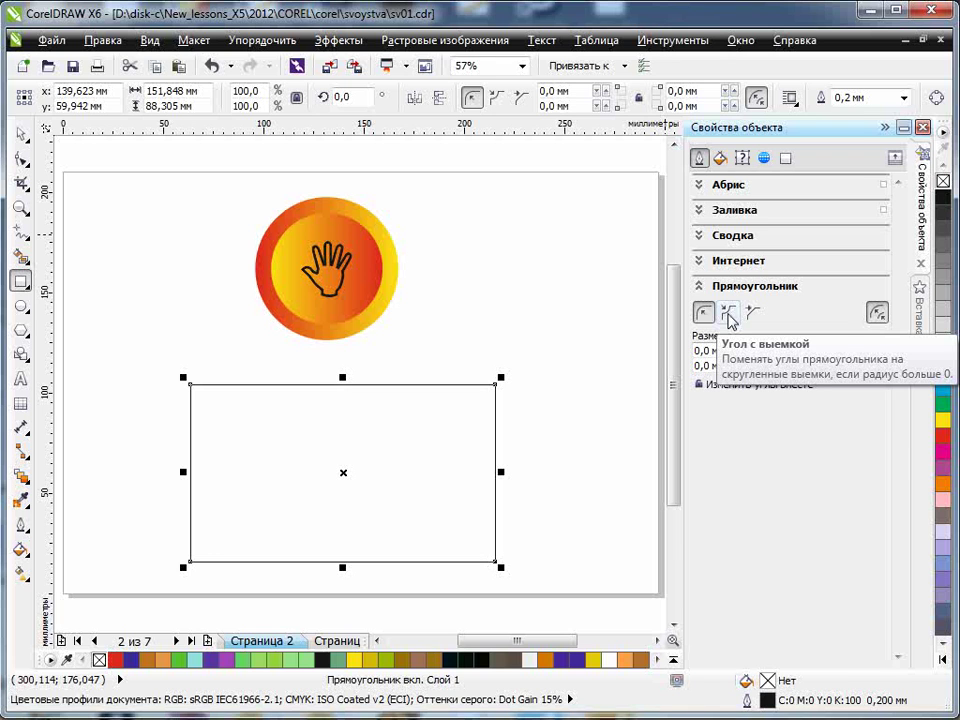
Choose scalloped corners for the rectangle and set its lower-left and upper-right corner sizes to 22 mm
{"action": "left_click", "coordinate": [729, 317]}
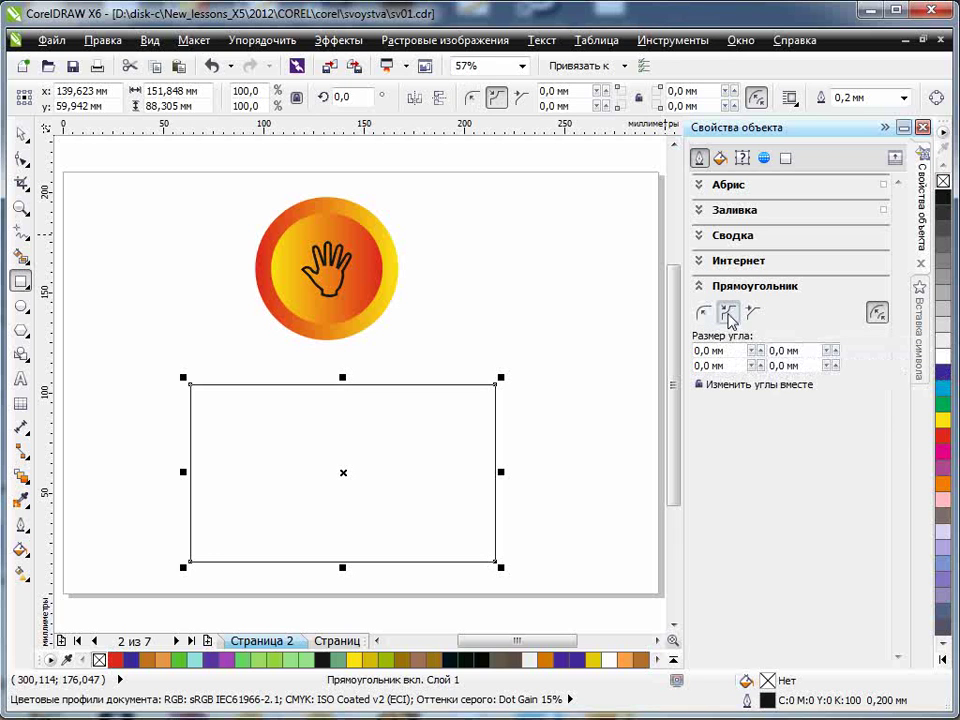
{"action": "left_click", "coordinate": [731, 366]}
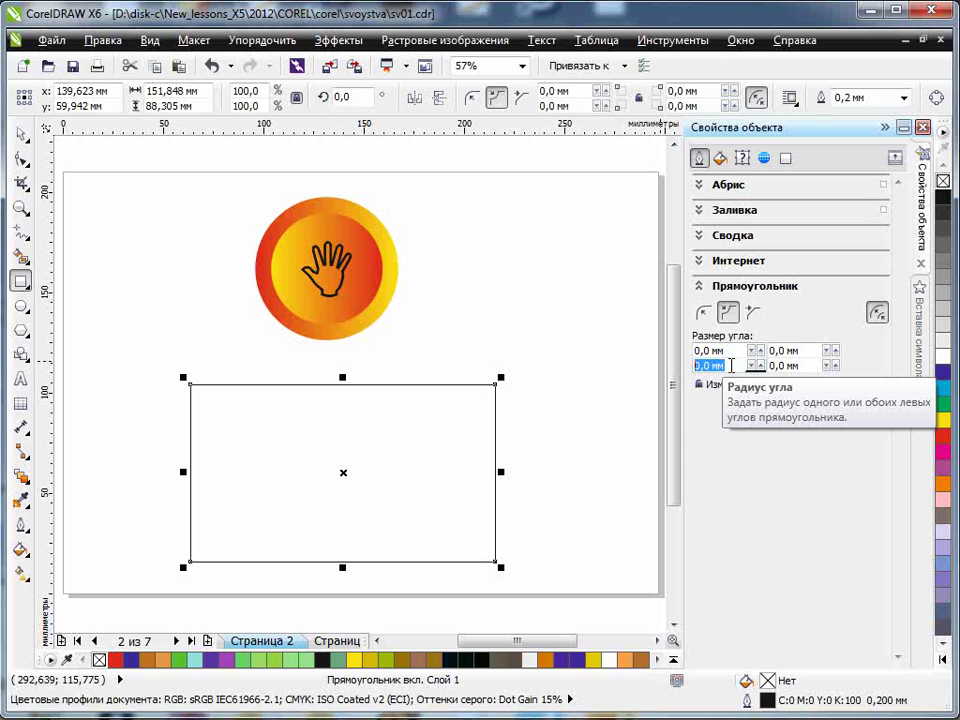
{"action": "type", "text": "22"}
{"action": "left_click", "coordinate": [790, 350]}
{"action": "type", "text": "22"}
{"action": "key", "text": "Return"}
Try rounded and chamfered corner types on the rectangle, finishing with rounded corners
{"action": "left_click", "coordinate": [704, 313]}
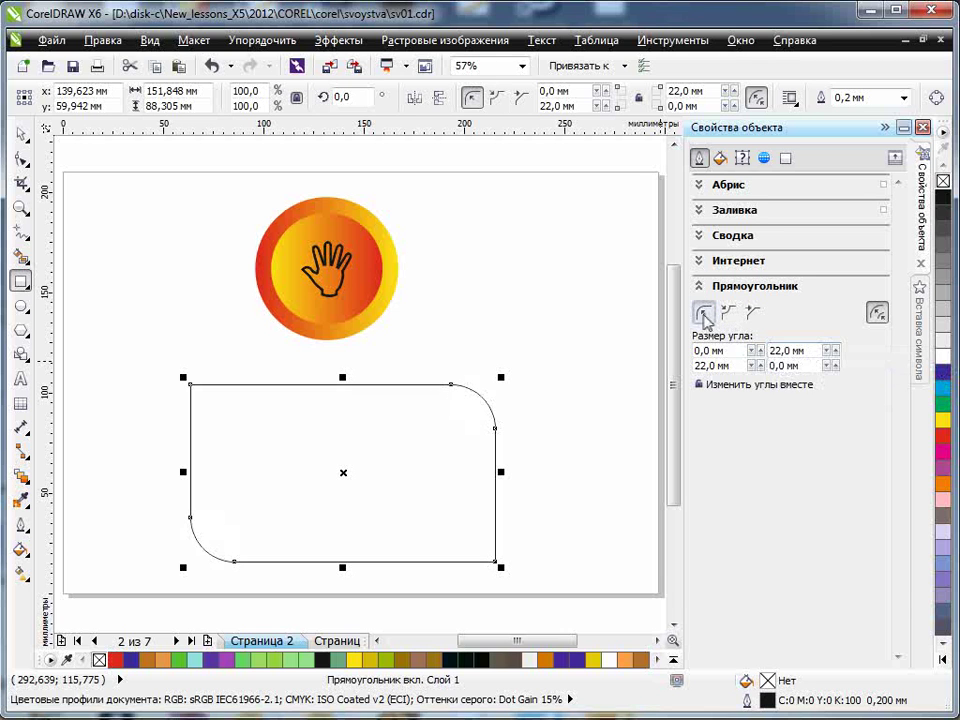
{"action": "left_click", "coordinate": [753, 314]}
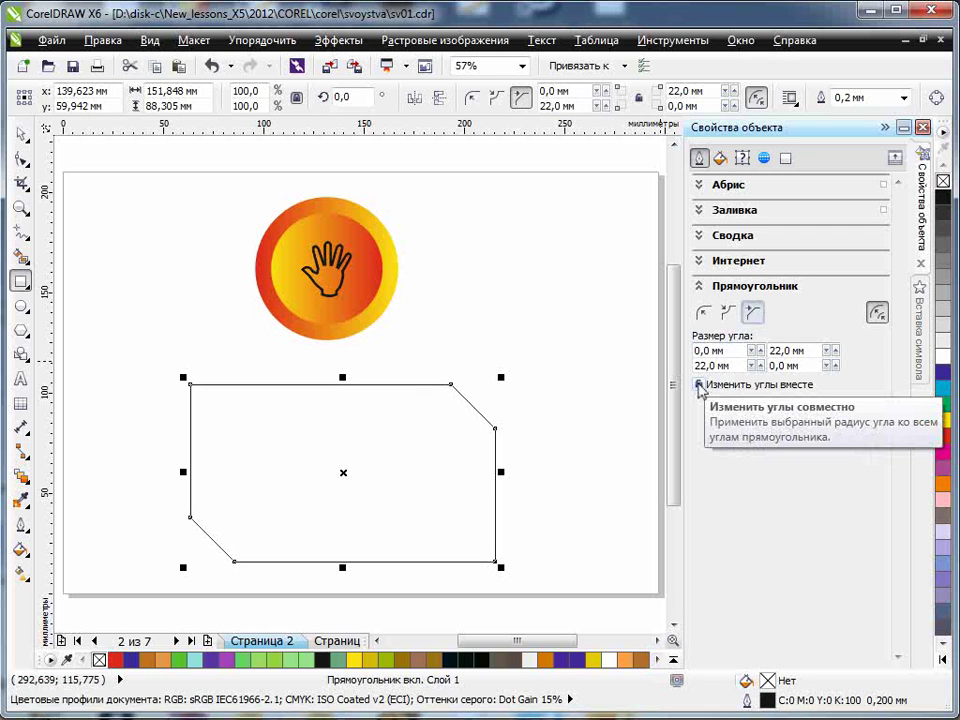
{"action": "left_click", "coordinate": [704, 314]}
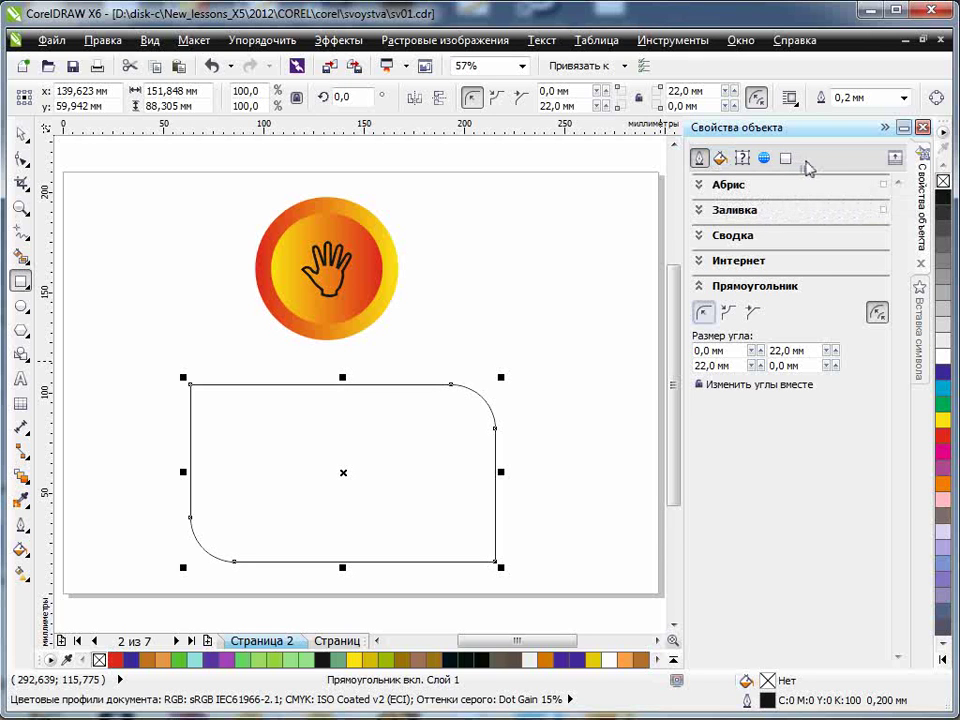
Set the rectangle's outline width to 2.0 mm and its outline colour to blue
{"action": "left_click", "coordinate": [700, 186]}
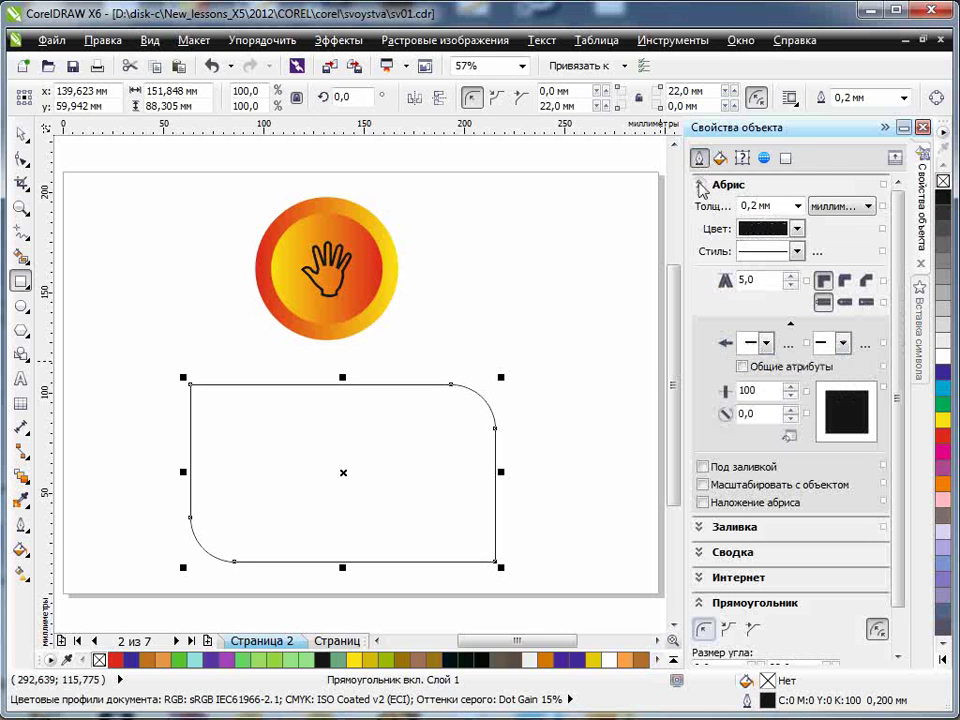
{"action": "left_click", "coordinate": [797, 206]}
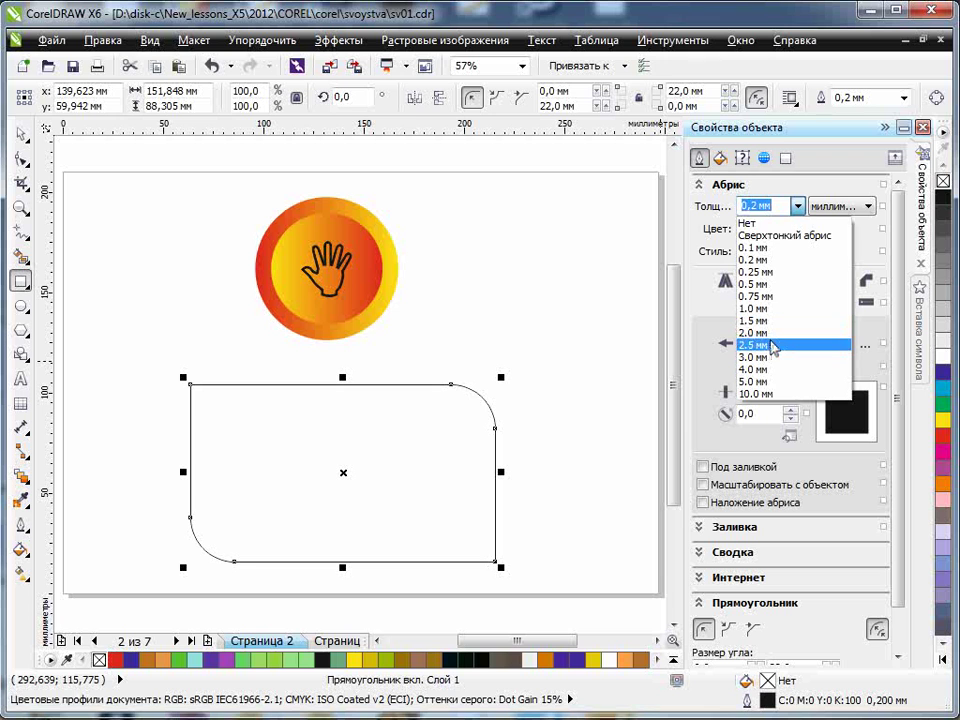
{"action": "left_click", "coordinate": [786, 343]}
{"action": "left_click", "coordinate": [797, 228]}
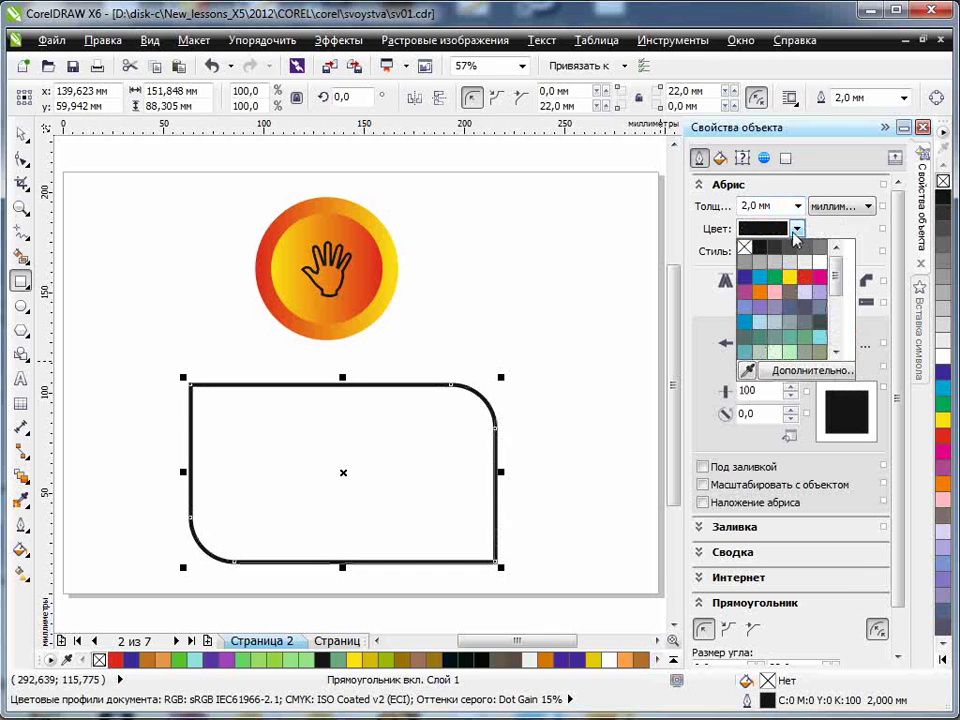
{"action": "left_click", "coordinate": [746, 280]}
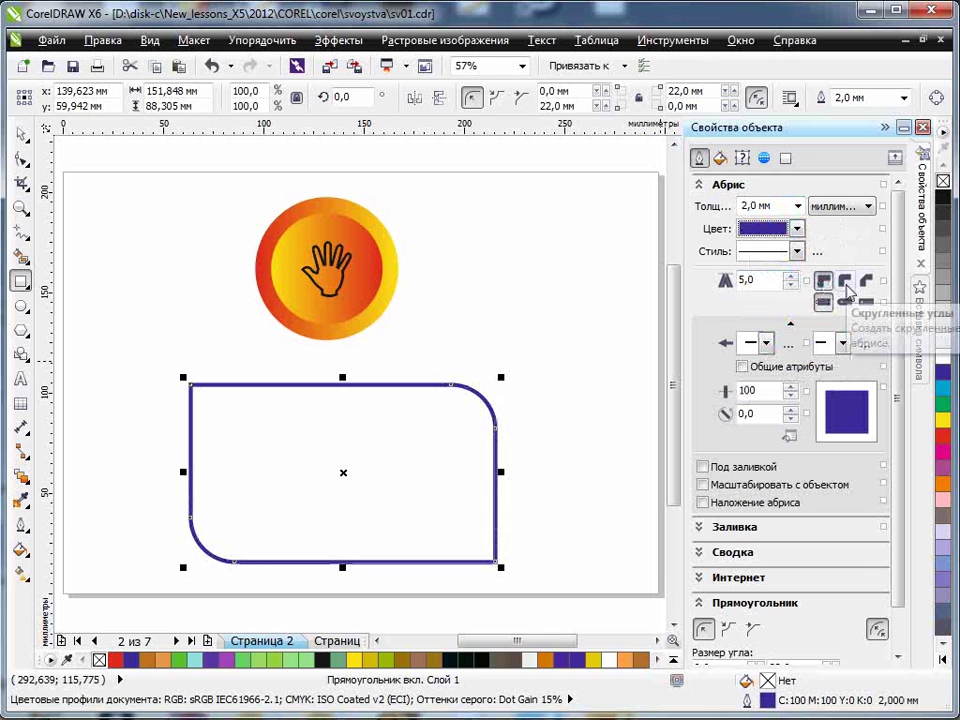
Try thicker outlines of 5.0 mm and 10.0 mm with rounded outline corners on the rectangle
{"action": "left_click", "coordinate": [797, 206]}
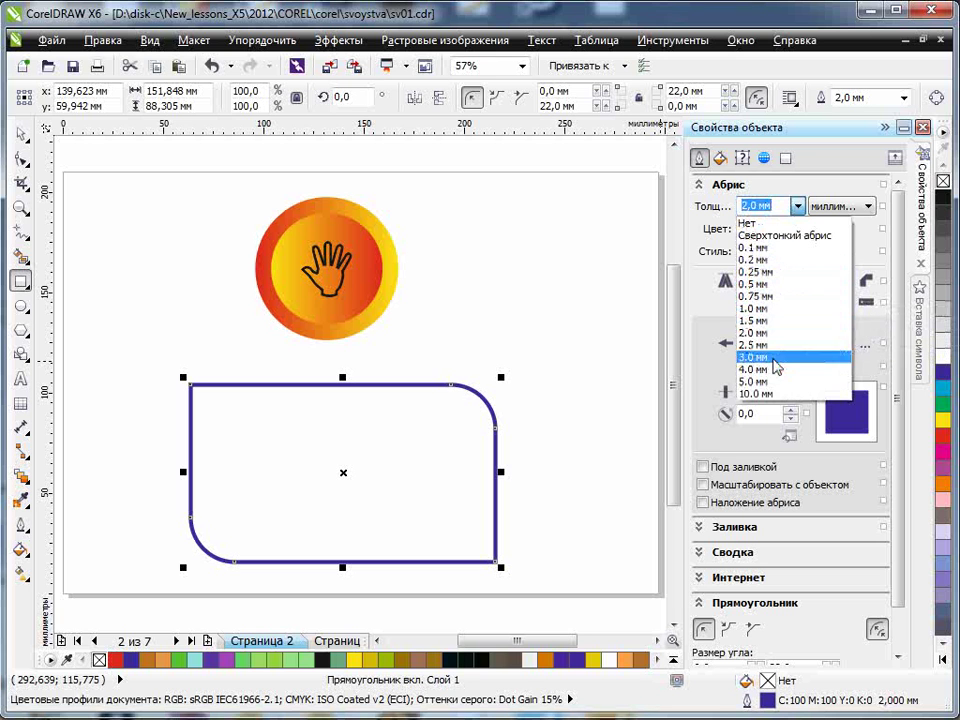
{"action": "left_click", "coordinate": [762, 381]}
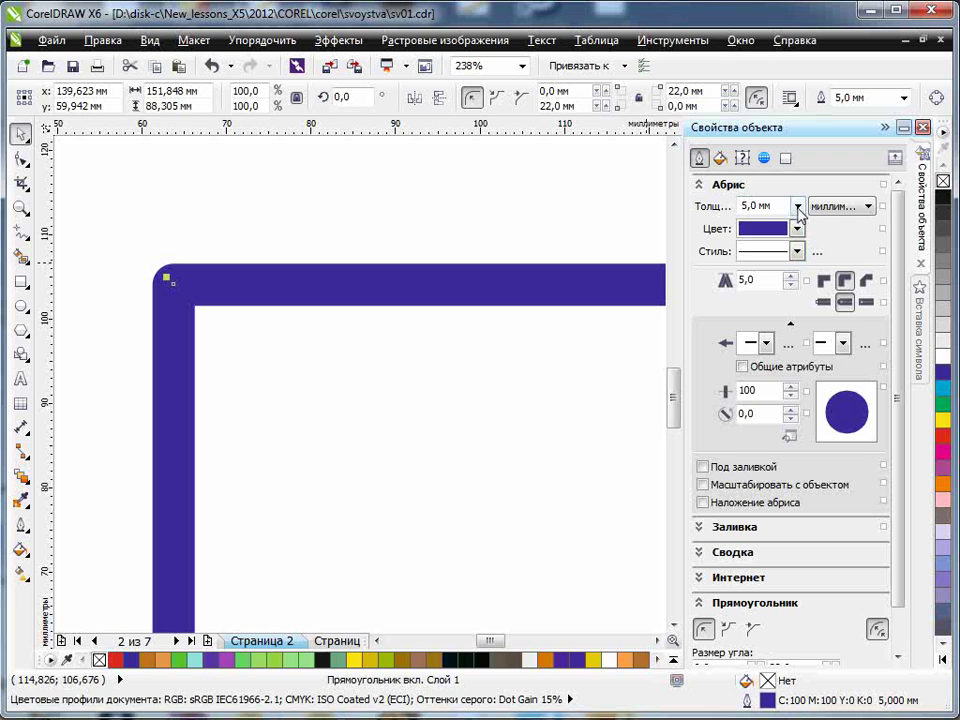
{"action": "left_click", "coordinate": [797, 206]}
{"action": "left_click", "coordinate": [765, 393]}
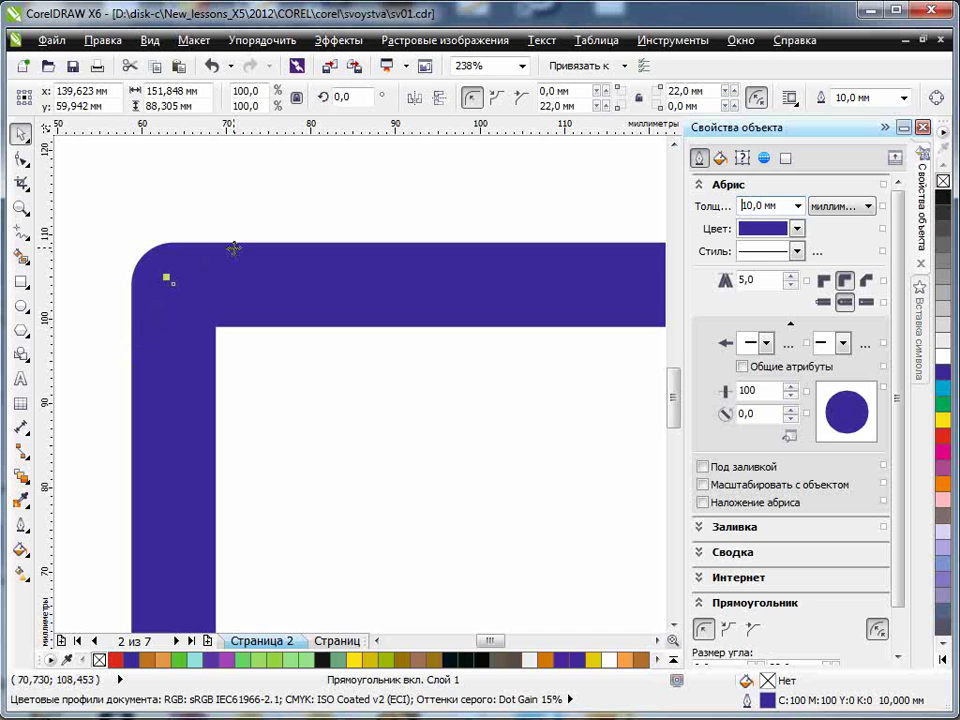
Compare sharp, rounded and bevelled outline corners on the rectangle's thick outline
{"action": "left_click", "coordinate": [825, 283]}
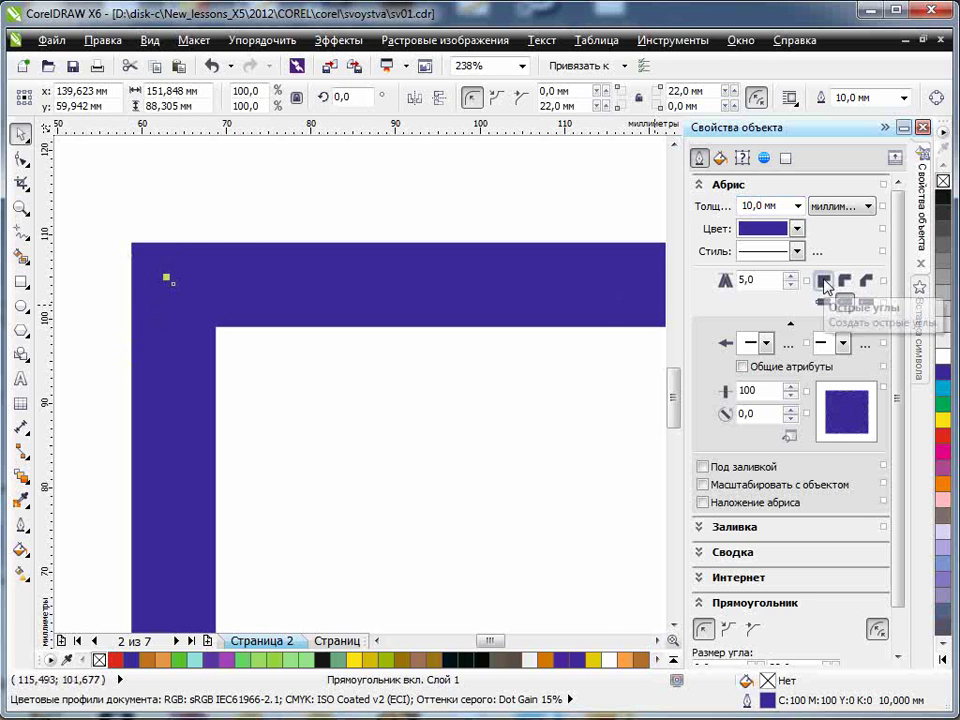
{"action": "left_click", "coordinate": [846, 283]}
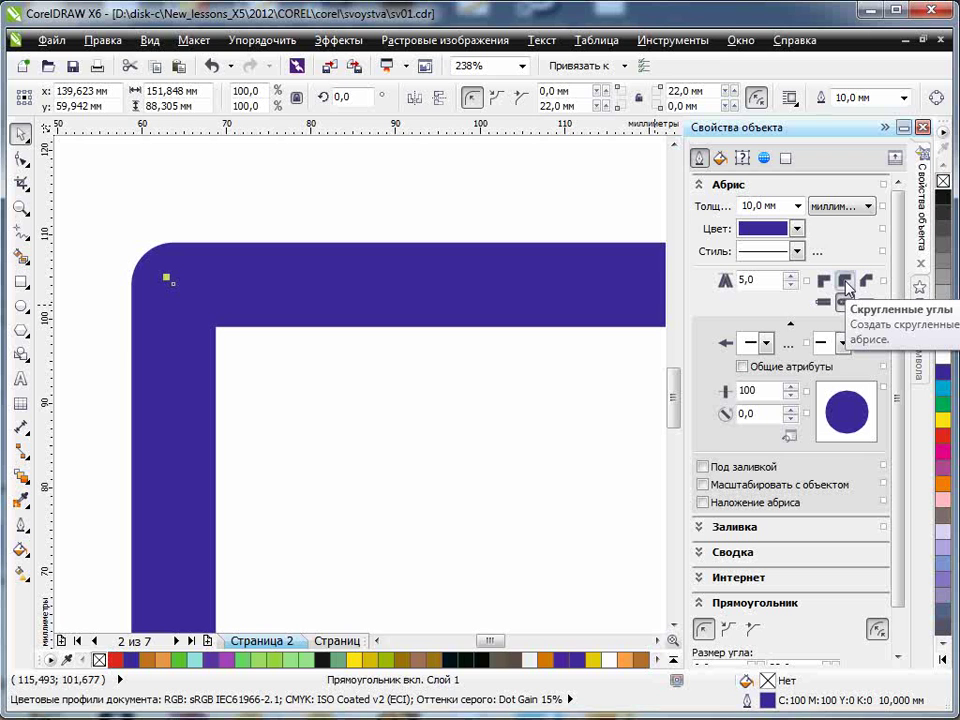
{"action": "left_click", "coordinate": [866, 283]}
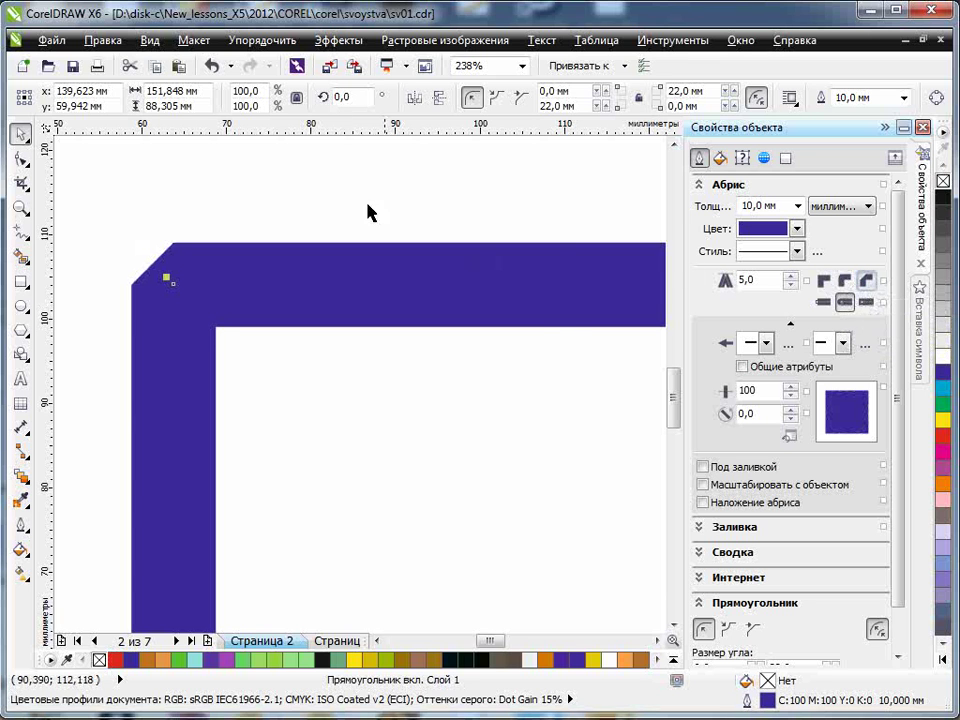
Set the rectangle's outline width to 5.0 mm with rounded outline corners
{"action": "key", "text": "shift+F2"}
{"action": "left_click", "coordinate": [797, 205]}
{"action": "left_click", "coordinate": [781, 381]}
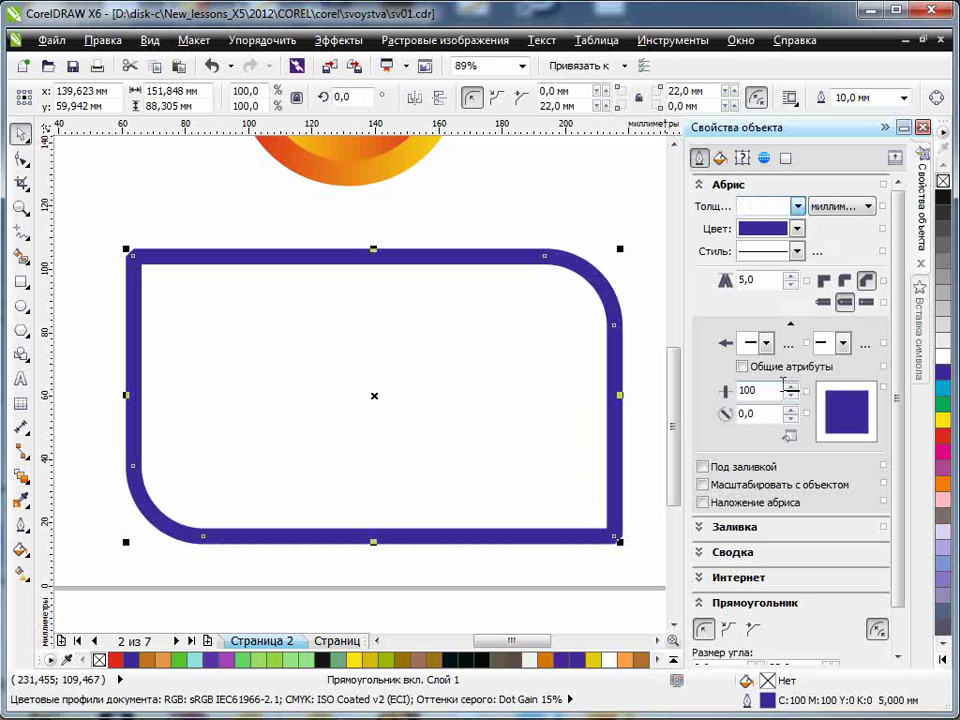
{"action": "left_click", "coordinate": [845, 281]}
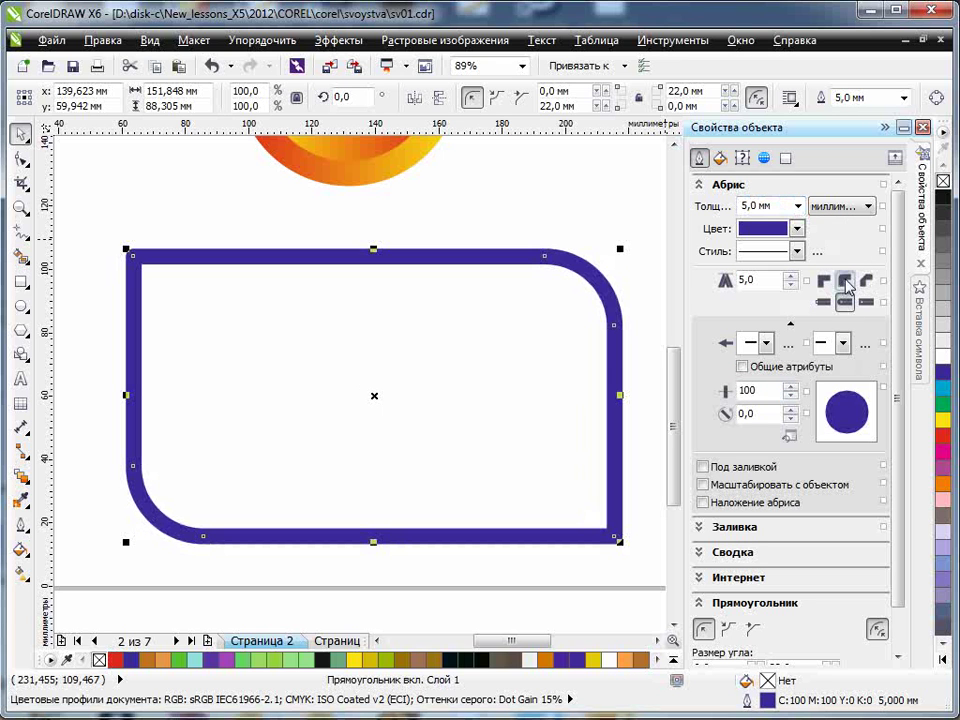
Give the outline a calligraphic nib with stretch 21 and angle about -123.7°, and enable behind fill, scale with object and outline overprint
{"action": "left_click_drag", "start_coordinate": [839, 424], "coordinate": [843, 411]}
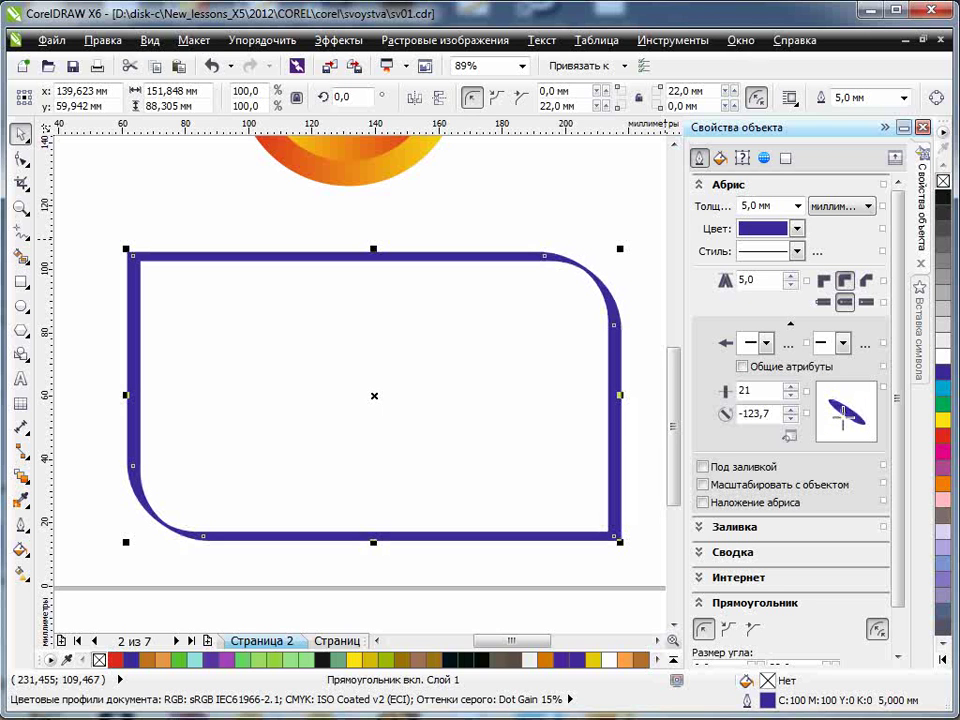
{"action": "left_click", "coordinate": [704, 467]}
{"action": "left_click", "coordinate": [703, 485]}
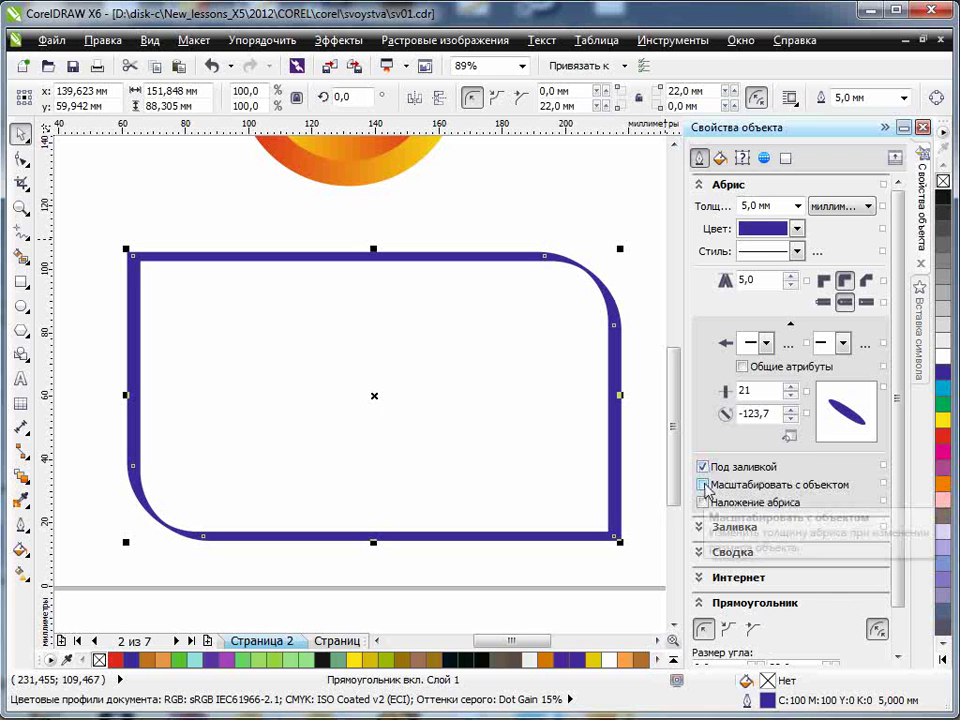
{"action": "left_click", "coordinate": [704, 503]}
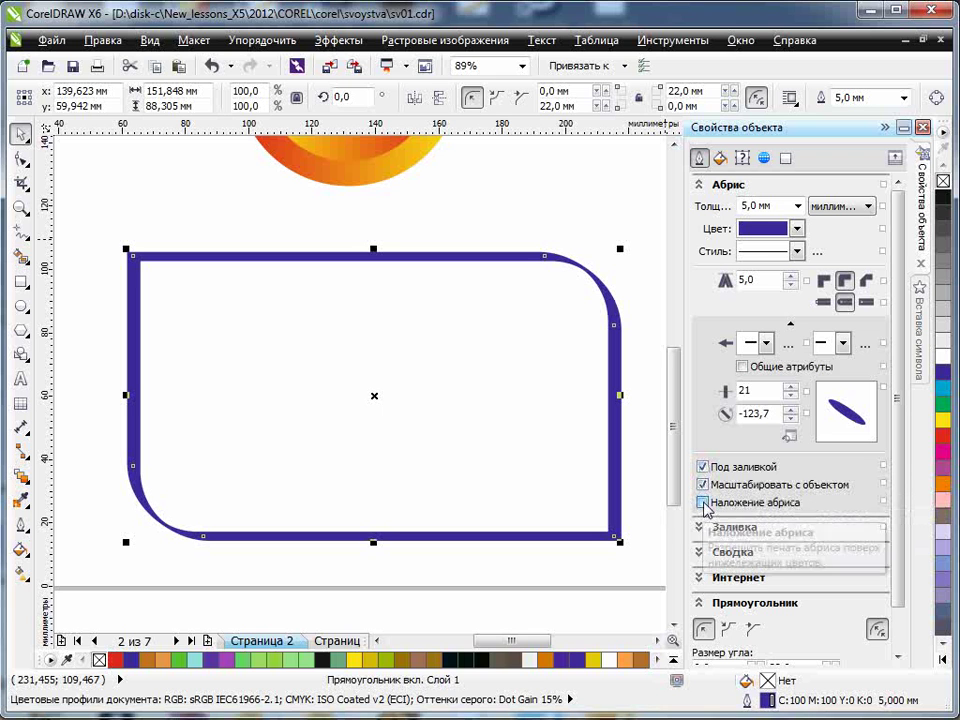
Apply a uniform brownish-orange fill of C5 M56 Y99 K22 to the rectangle
{"action": "left_click", "coordinate": [720, 159]}
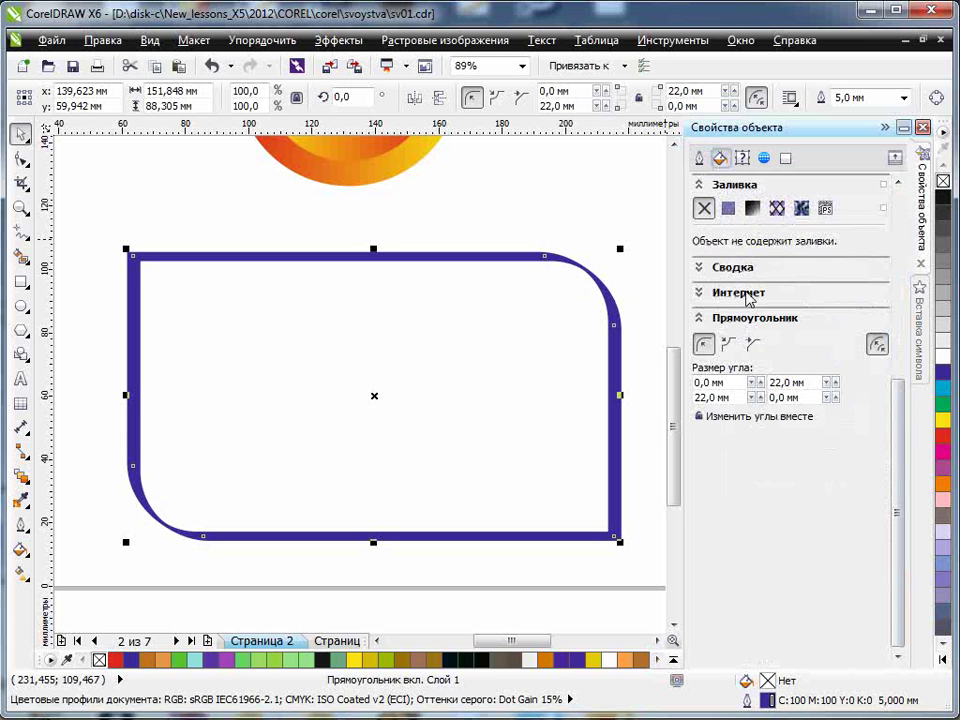
{"action": "left_click", "coordinate": [727, 209]}
{"action": "mouse_move", "coordinate": [765, 315]}
{"action": "left_mouse_down"}
{"action": "mouse_move", "coordinate": [784, 321]}
{"action": "mouse_move", "coordinate": [781, 311]}
{"action": "left_mouse_up"}
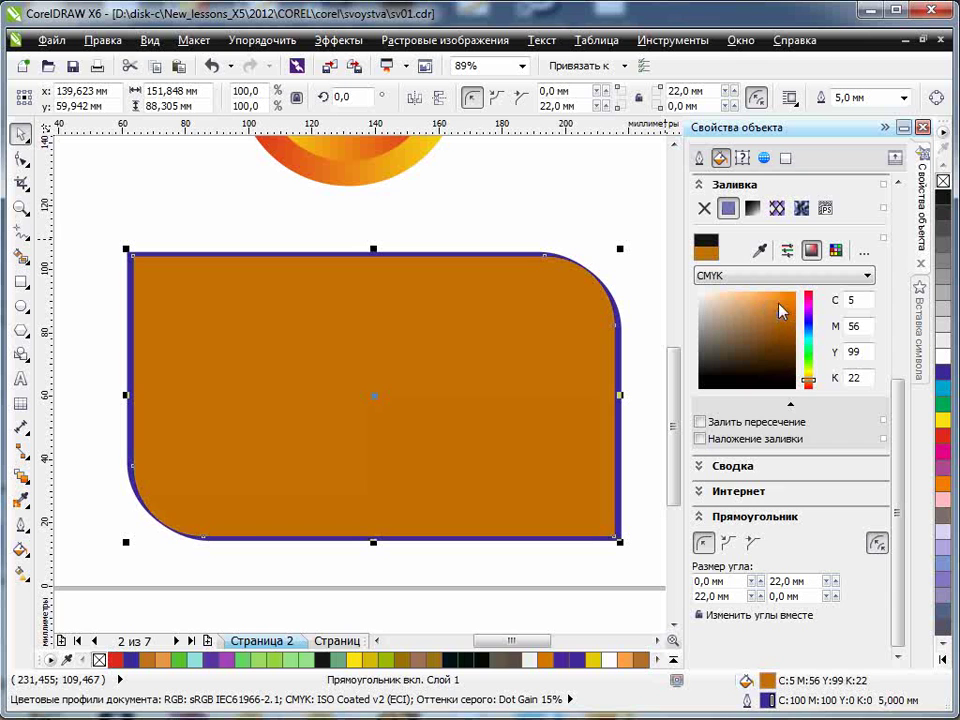
Change the rectangle's fill to a conical fountain fill with a custom colour transition
{"action": "left_click", "coordinate": [752, 208]}
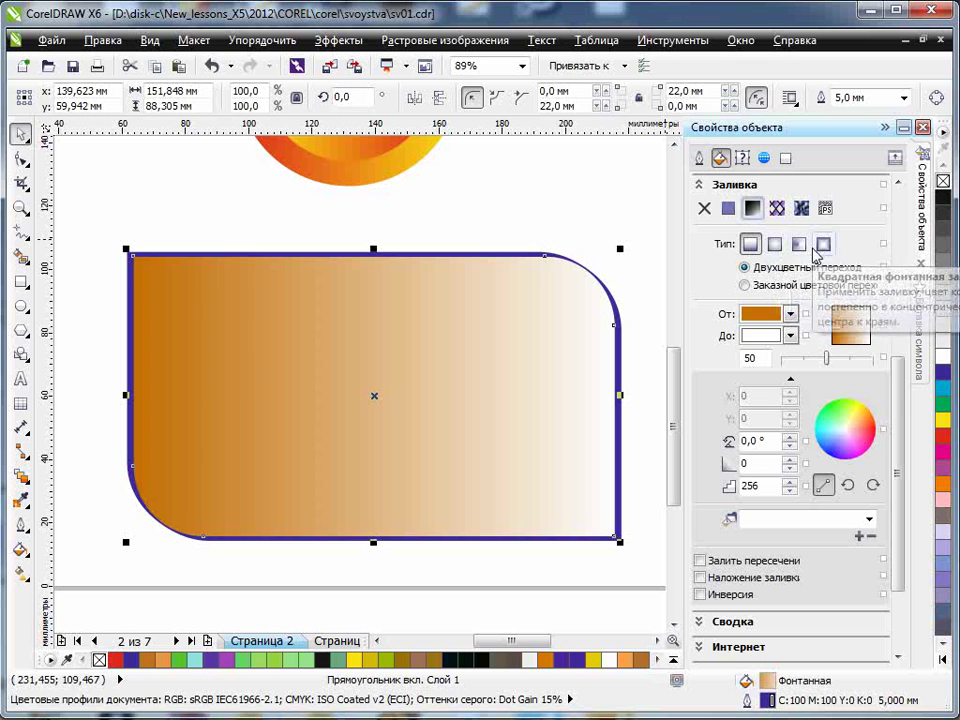
{"action": "left_click", "coordinate": [799, 244]}
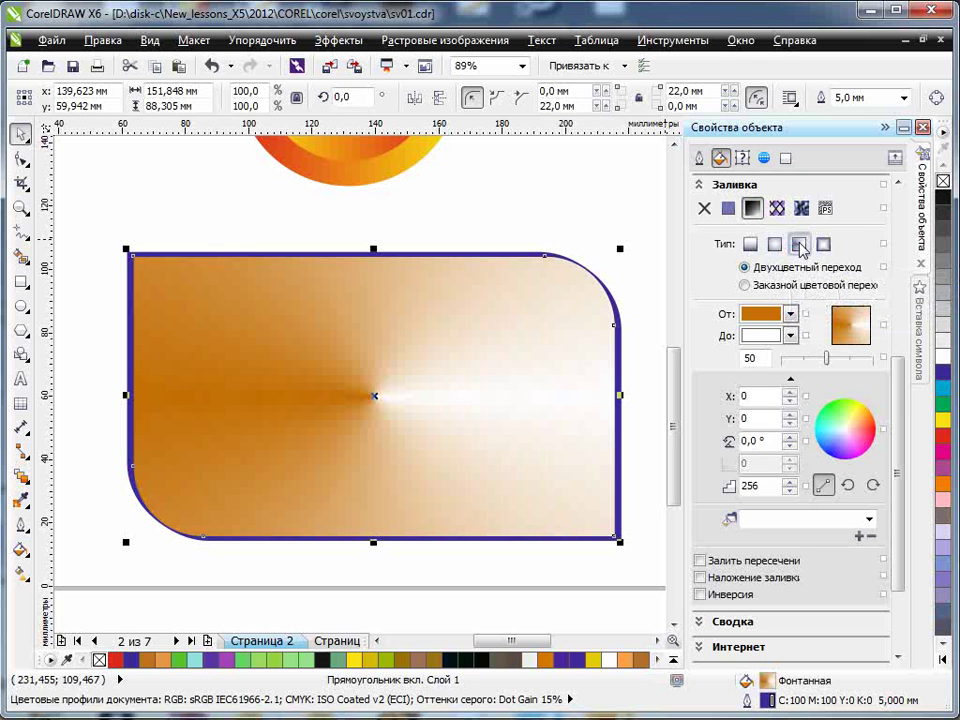
{"action": "left_click", "coordinate": [745, 285]}
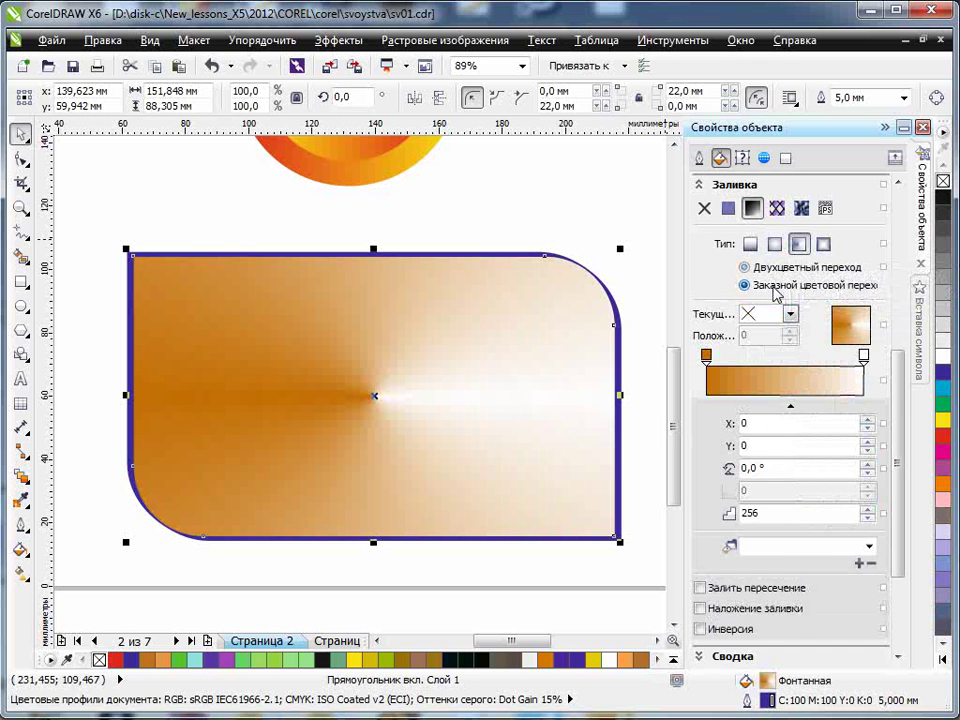
Apply a gold cylindrical preset to the rectangle's fountain fill and rotate its linear gradient to about -113.2°
{"action": "left_click", "coordinate": [869, 546]}
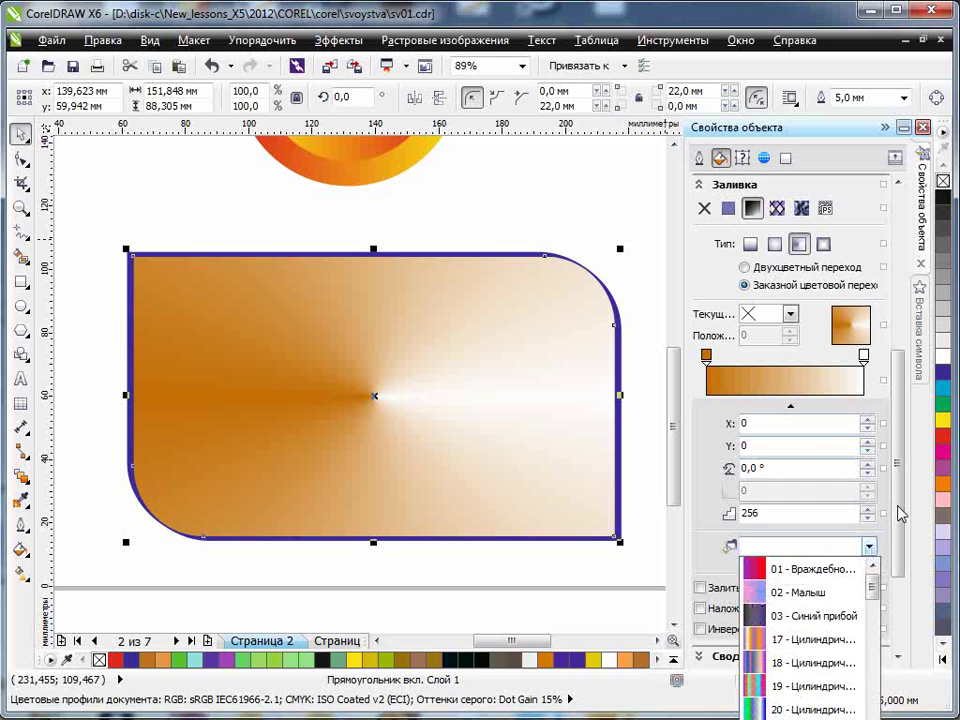
{"action": "left_click_drag", "start_coordinate": [873, 586], "coordinate": [876, 616]}
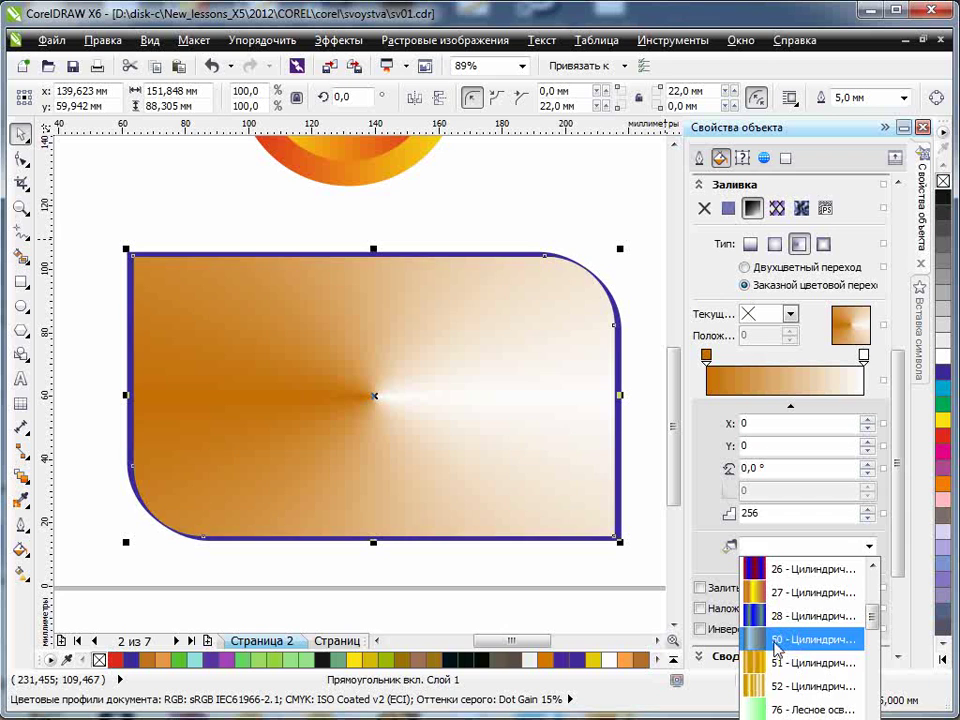
{"action": "left_click", "coordinate": [778, 642]}
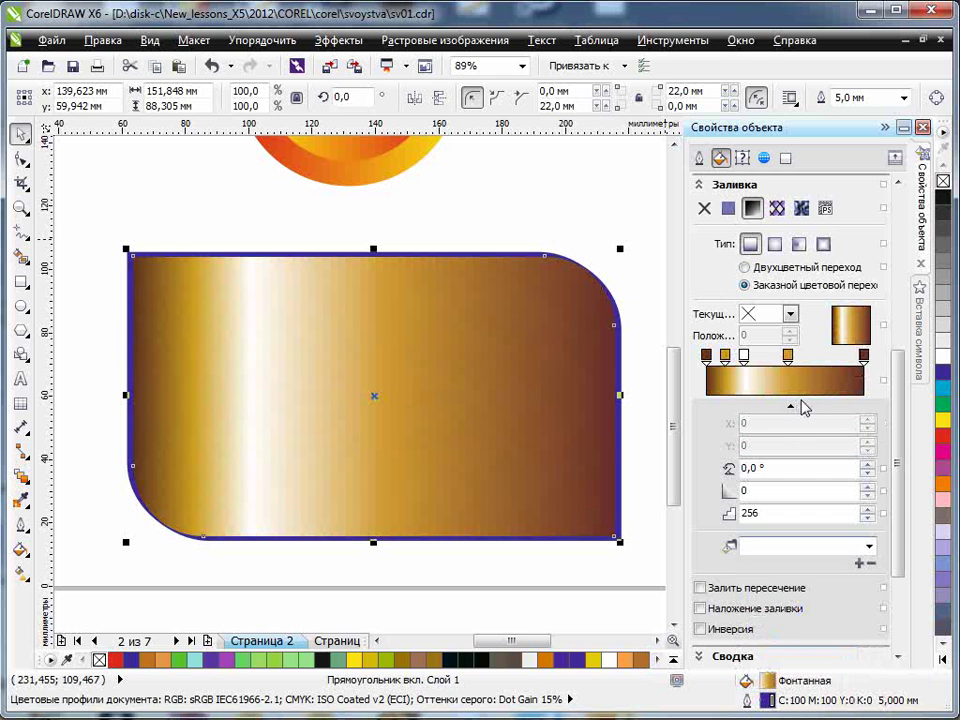
{"action": "mouse_move", "coordinate": [846, 327]}
{"action": "left_mouse_down"}
{"action": "mouse_move", "coordinate": [850, 340]}
{"action": "mouse_move", "coordinate": [858, 327]}
{"action": "mouse_move", "coordinate": [858, 337]}
{"action": "mouse_move", "coordinate": [850, 326]}
{"action": "left_mouse_up"}
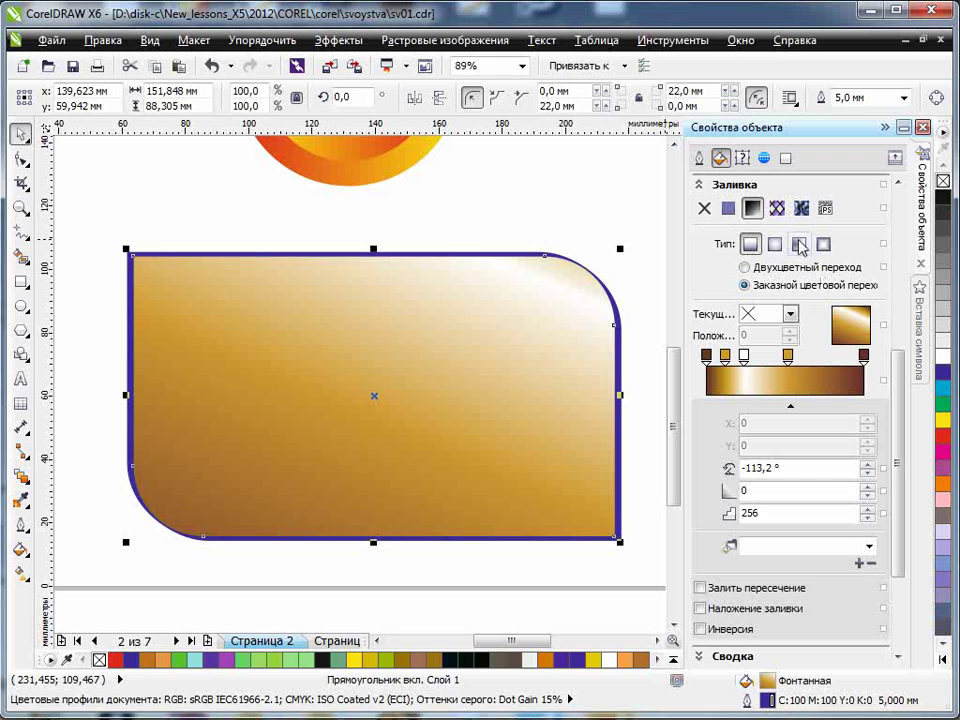
Make the rectangle's fountain fill conical and enable inversion, fill overprint and filling of intersections
{"action": "left_click", "coordinate": [799, 245]}
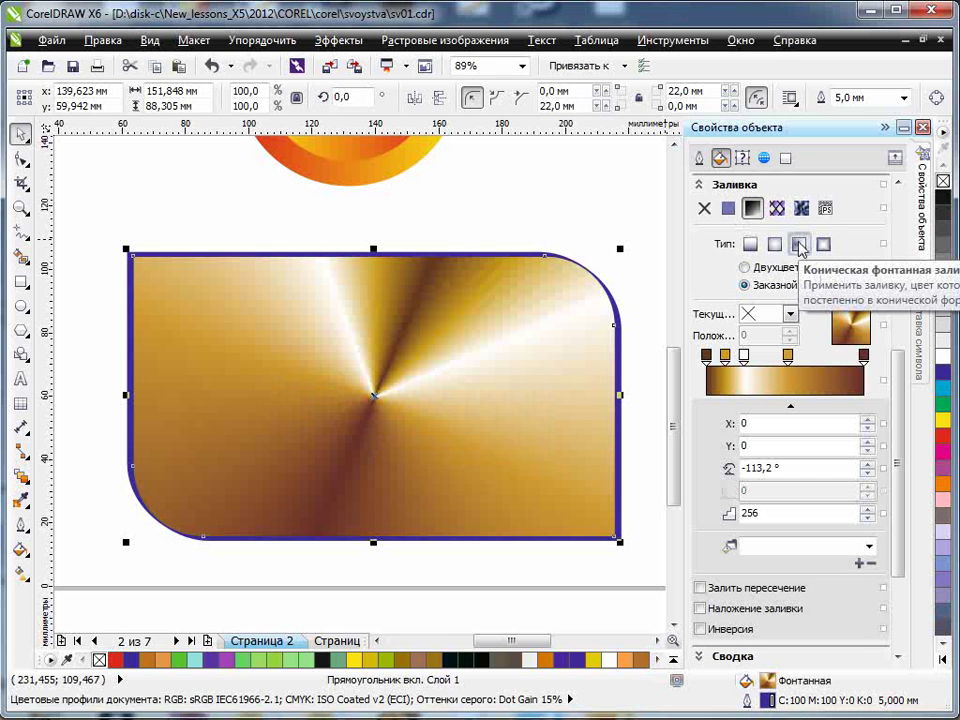
{"action": "left_click", "coordinate": [701, 631]}
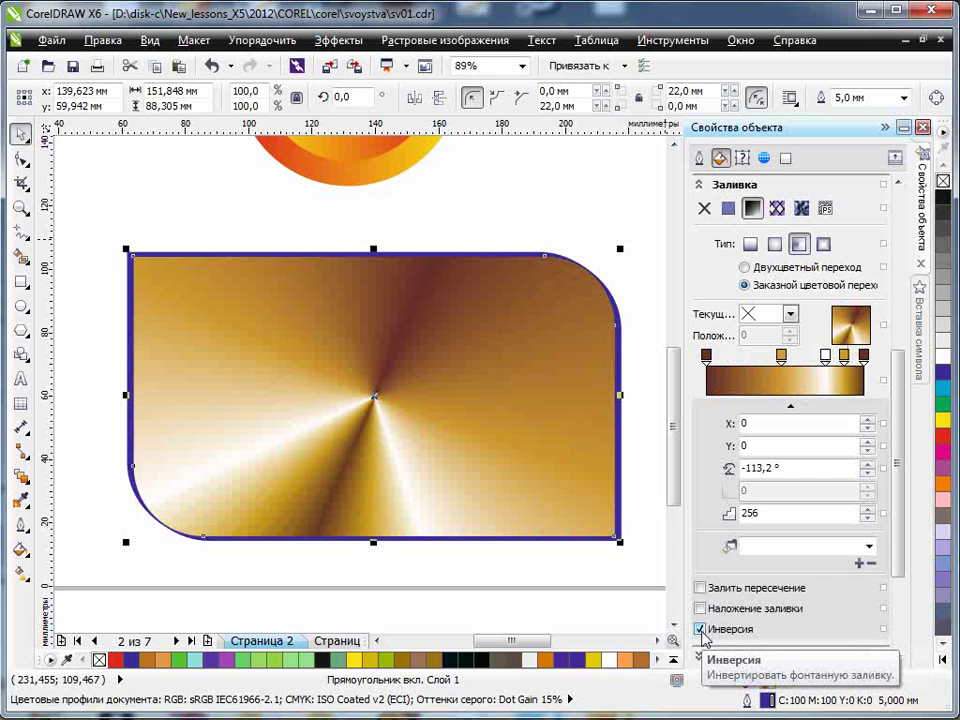
{"action": "left_click", "coordinate": [700, 608]}
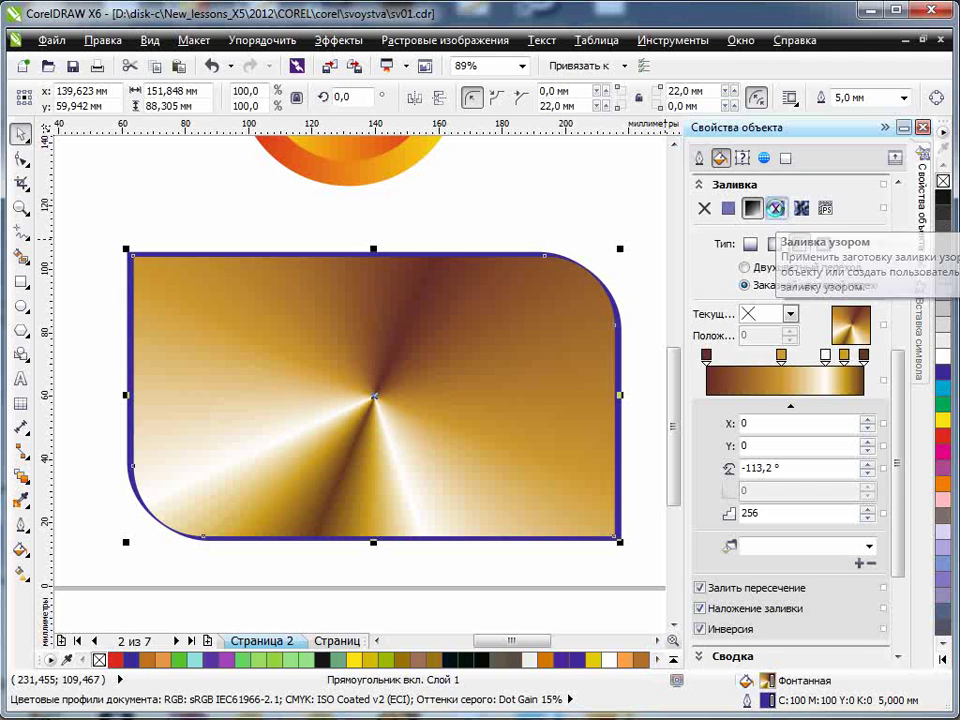
Switch the rectangle to a full-colour pattern fill and try the small, medium and large tile sizes, ending with small
{"action": "left_click", "coordinate": [777, 208]}
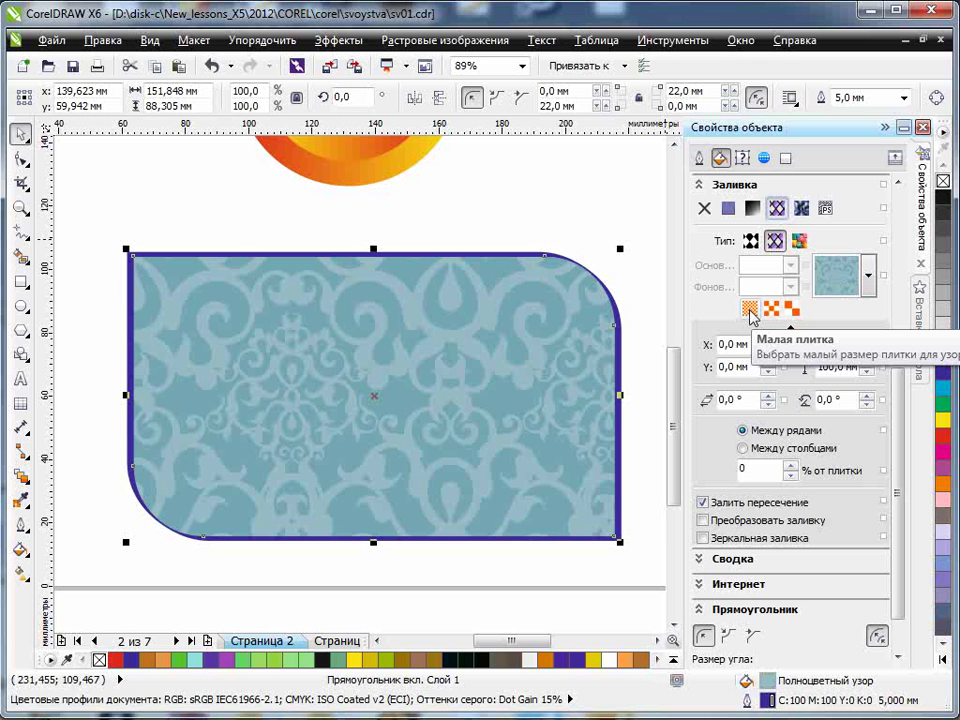
{"action": "left_click", "coordinate": [752, 314]}
{"action": "left_click", "coordinate": [772, 311]}
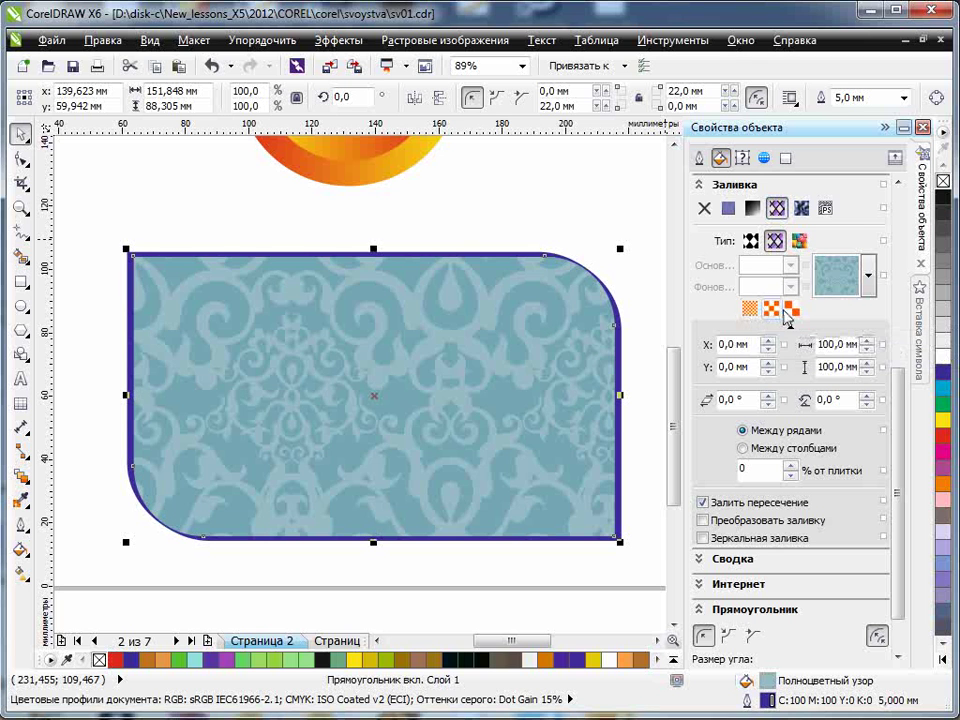
{"action": "left_click", "coordinate": [790, 311]}
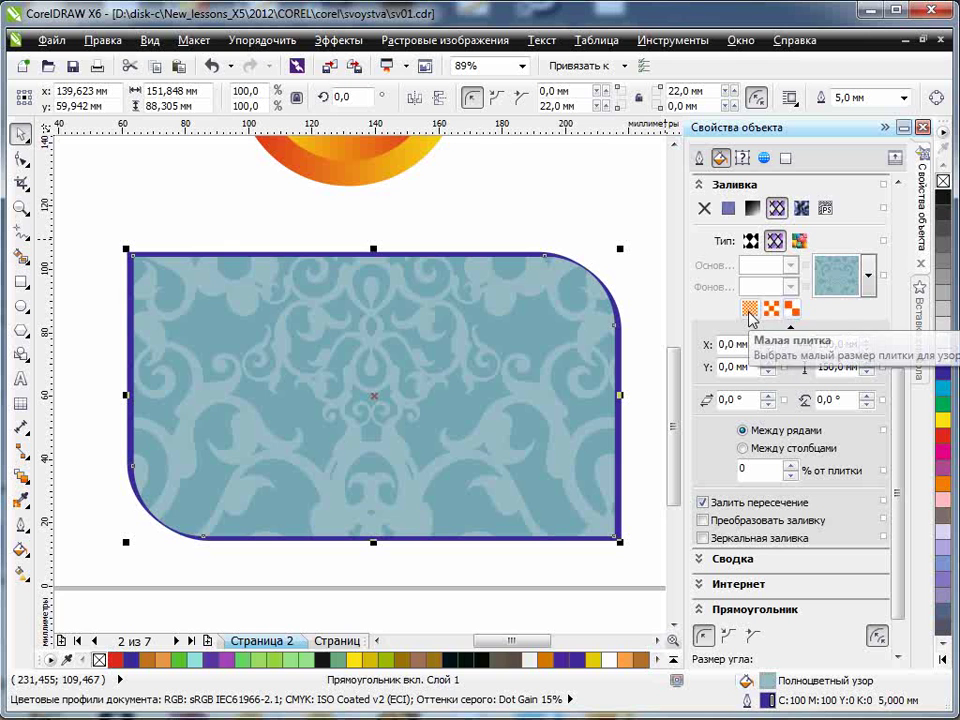
{"action": "left_click", "coordinate": [750, 312]}
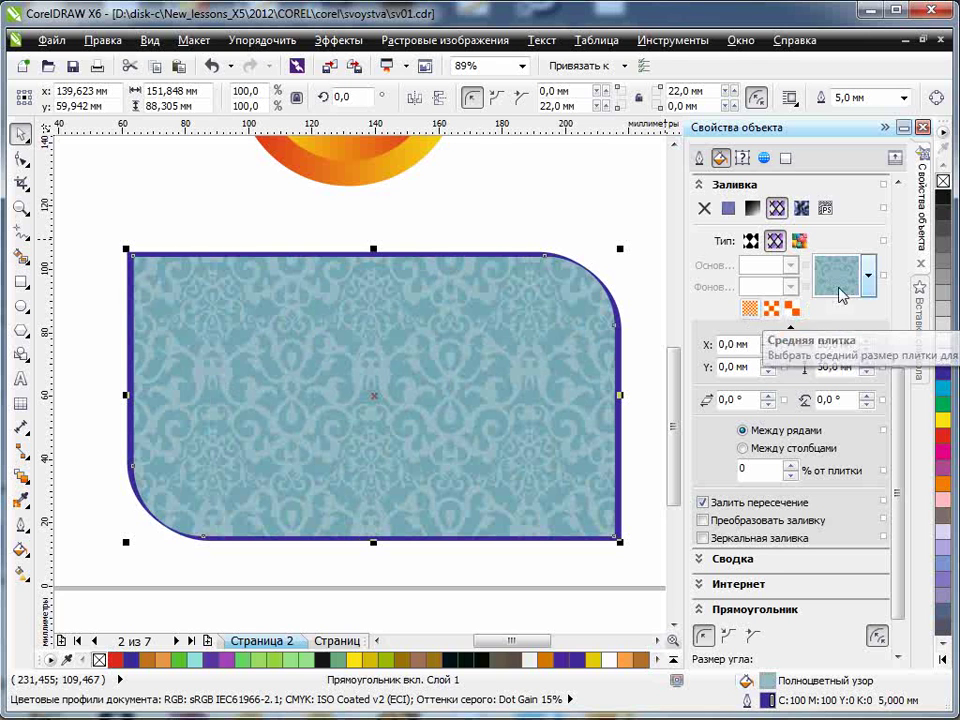
Choose the ornamental pattern with blue and yellow petals on dark brown for the rectangle and use small tiles
{"action": "left_click", "coordinate": [868, 275]}
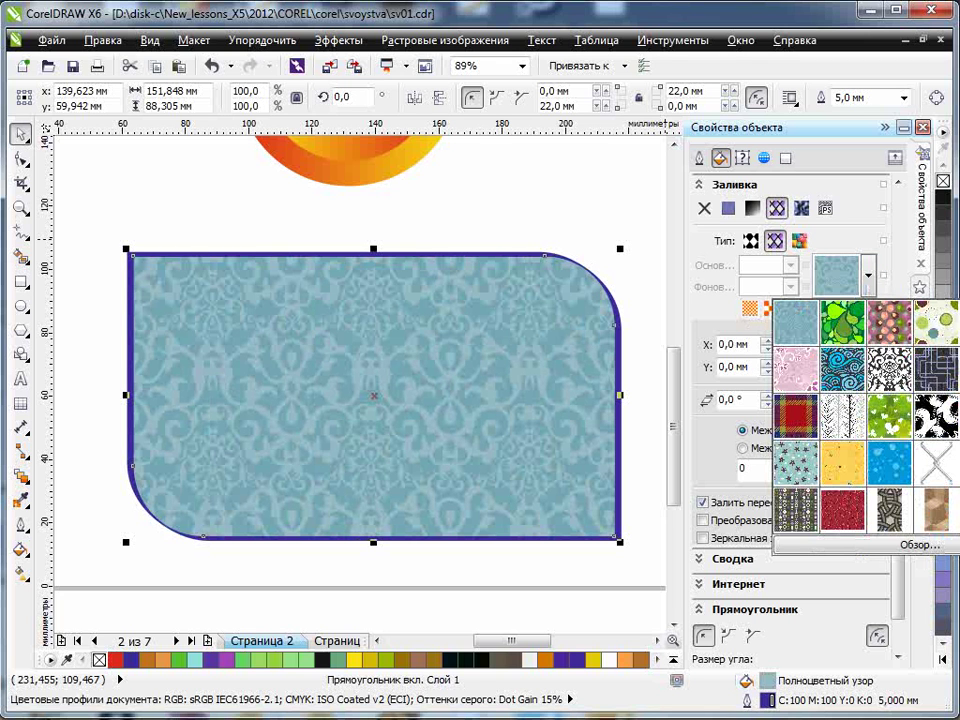
{"action": "left_click", "coordinate": [796, 510]}
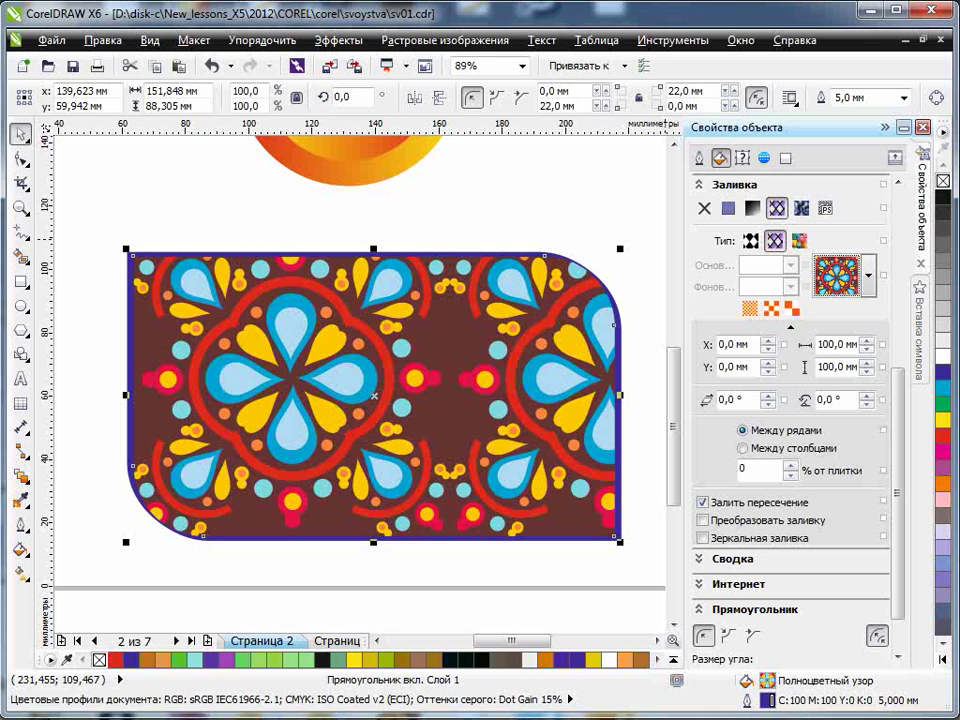
{"action": "left_click", "coordinate": [750, 311]}
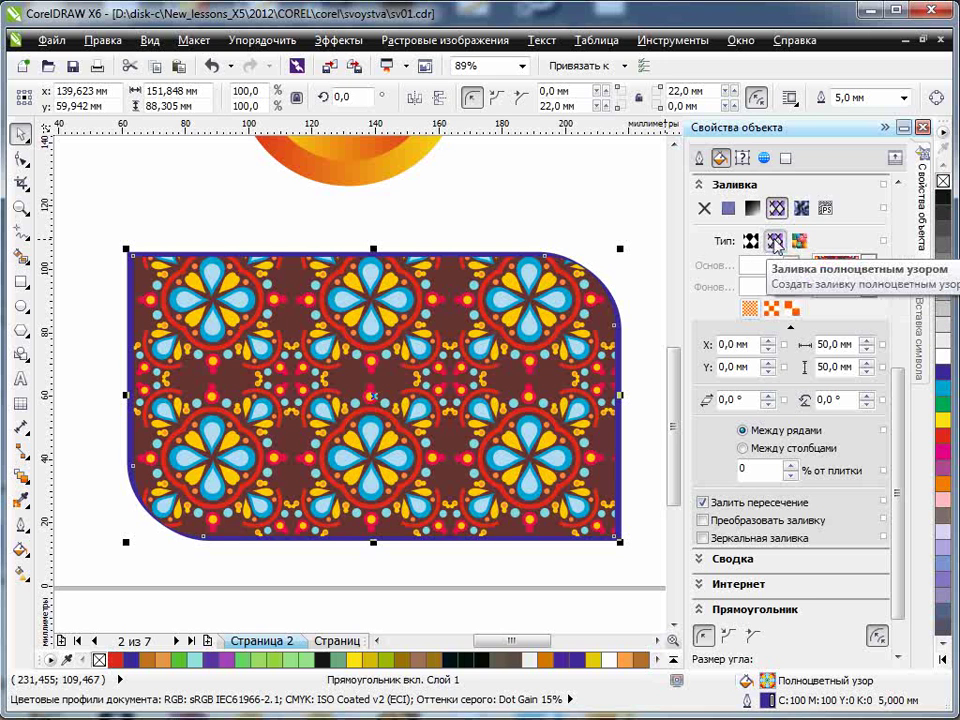
Apply a two-colour pattern of concentric squares with a yellow background and small tiles to the rectangle
{"action": "left_click", "coordinate": [751, 242]}
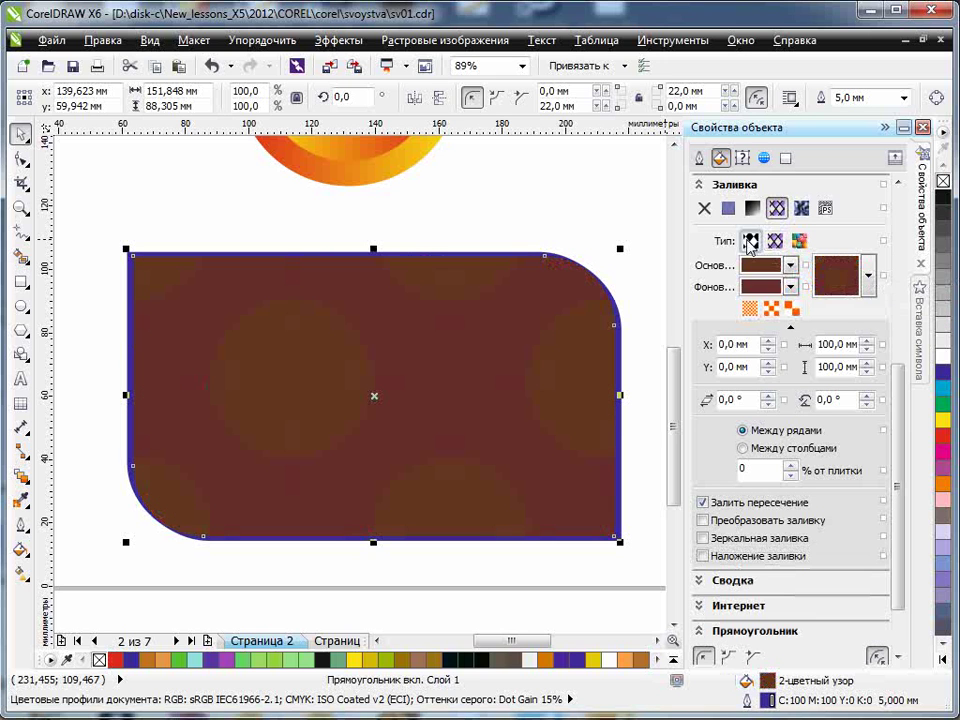
{"action": "left_click", "coordinate": [864, 282]}
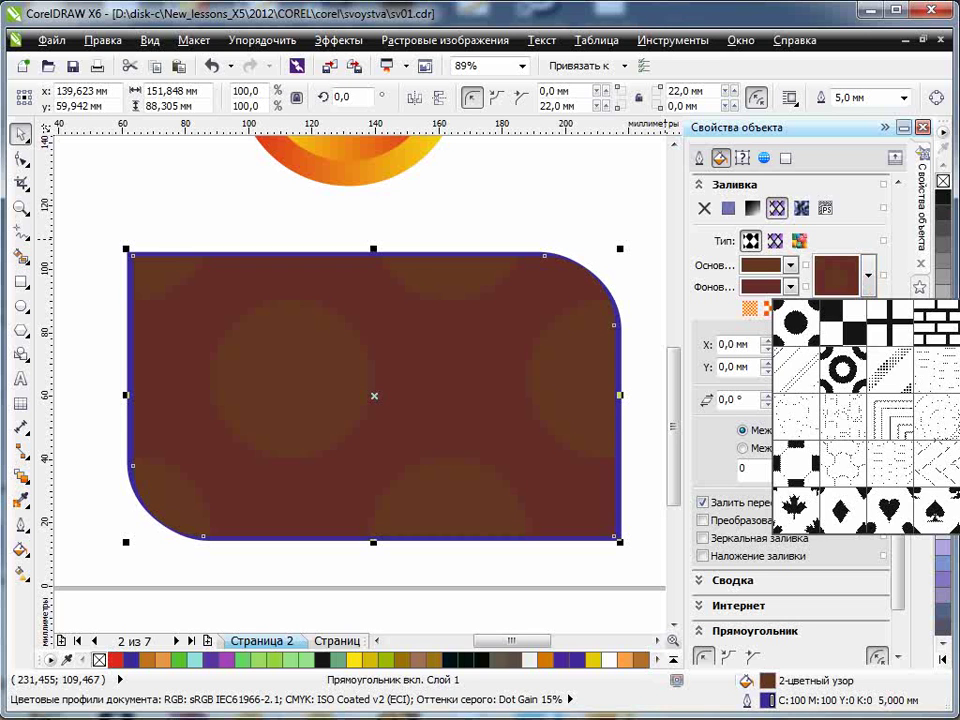
{"action": "left_click", "coordinate": [890, 415]}
{"action": "left_click", "coordinate": [790, 286]}
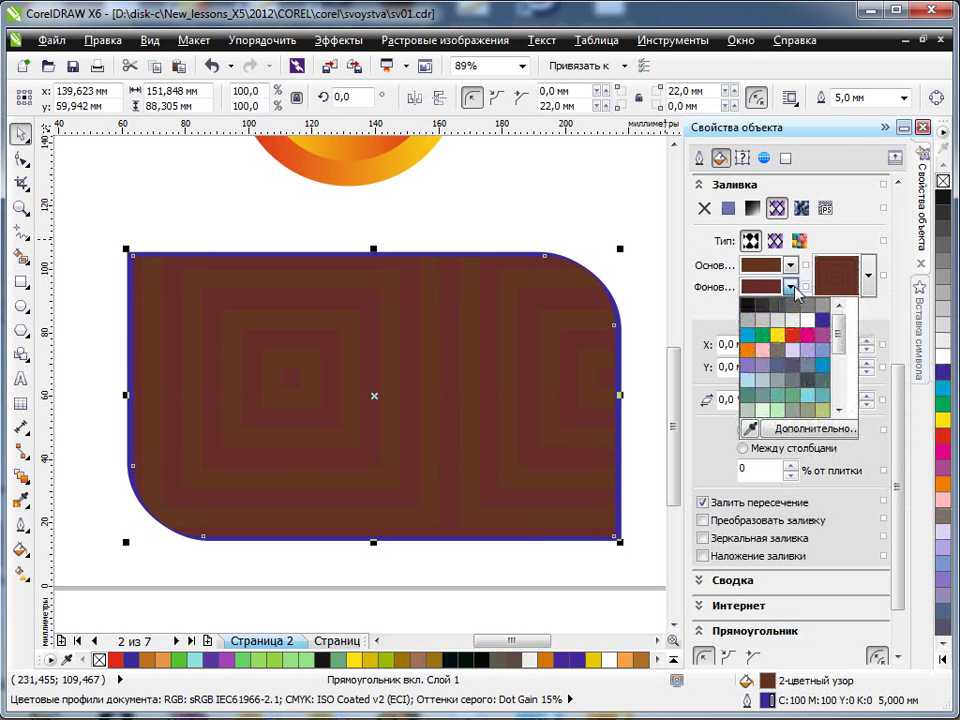
{"action": "left_click", "coordinate": [779, 341]}
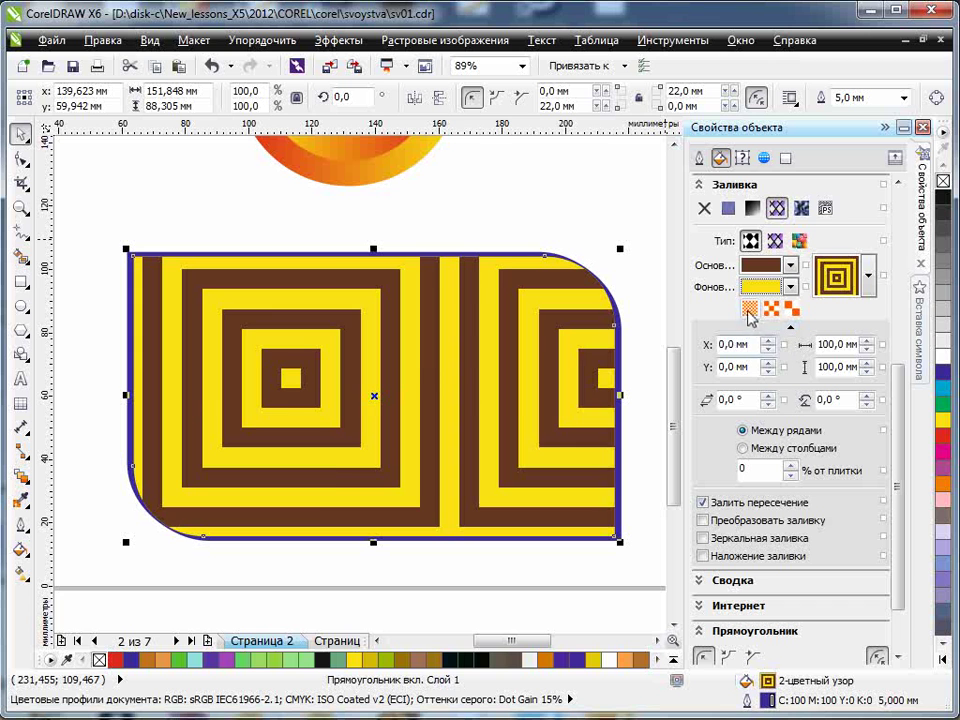
{"action": "left_click", "coordinate": [750, 308]}
Fill the rectangle with the strawberry bitmap pattern using small tiles
{"action": "left_click", "coordinate": [775, 241]}
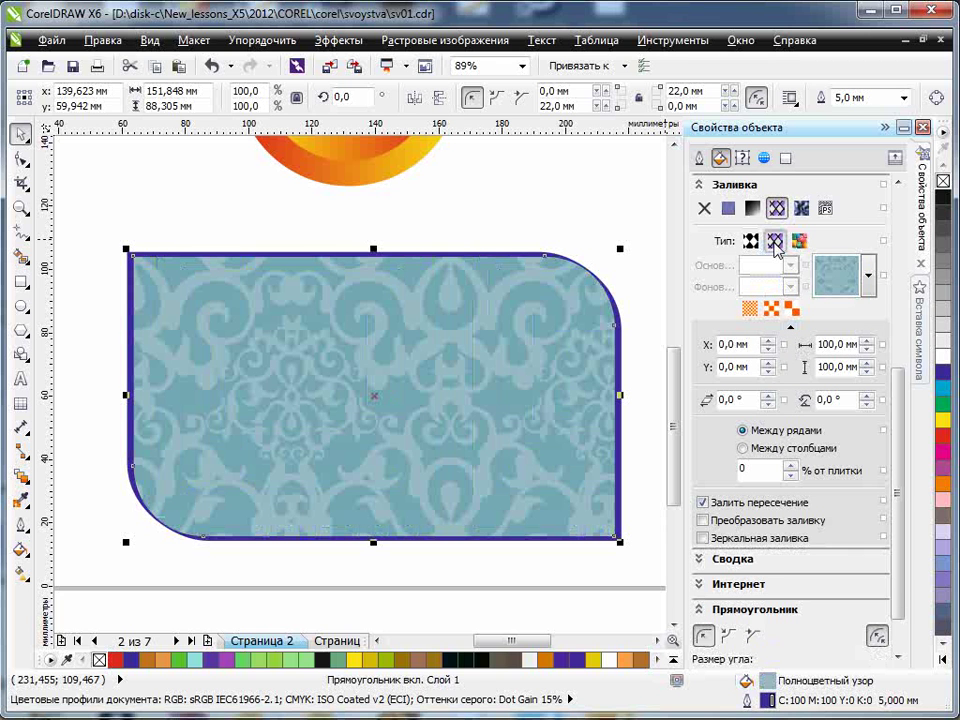
{"action": "left_click", "coordinate": [799, 242]}
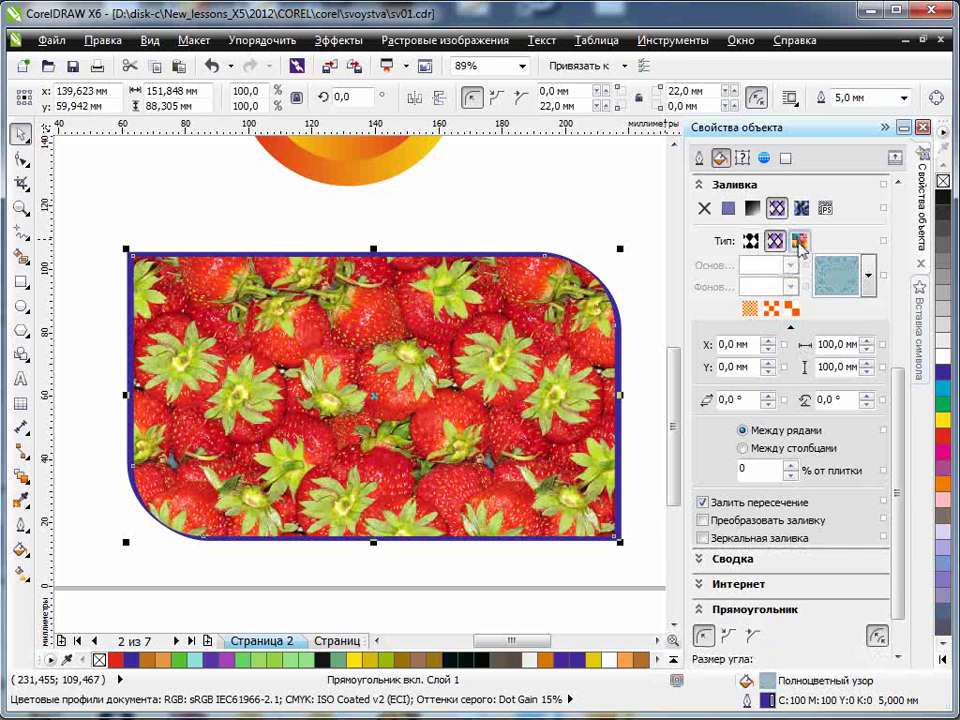
{"action": "left_click", "coordinate": [751, 311]}
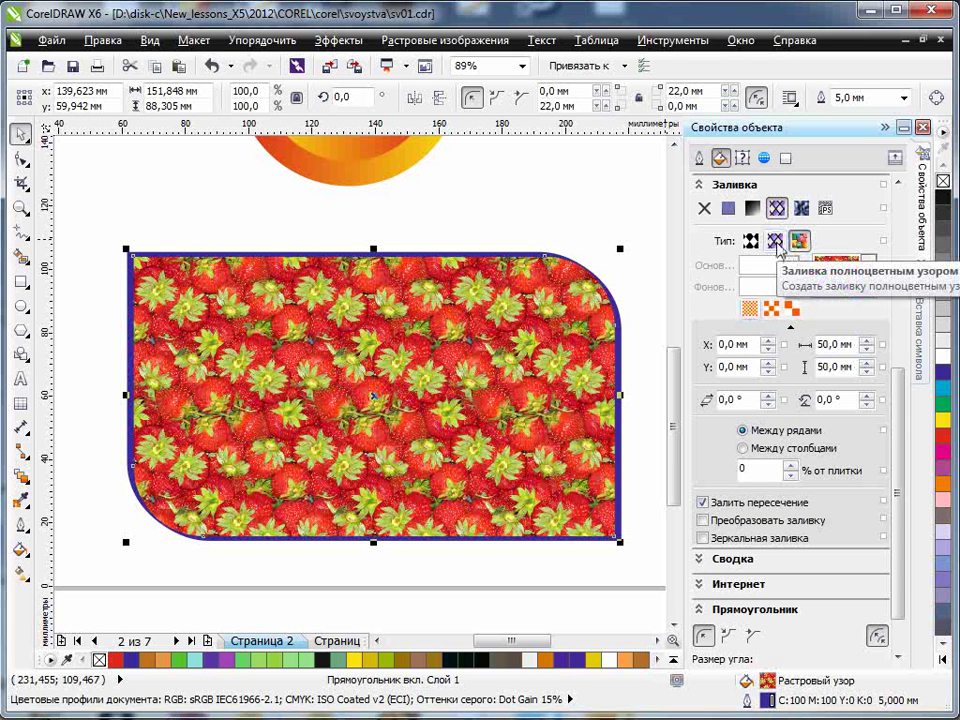
Return to a full-colour pattern fill with the blue-and-yellow petal ornament and set its tile width and height to 20.0 mm
{"action": "left_click", "coordinate": [776, 242]}
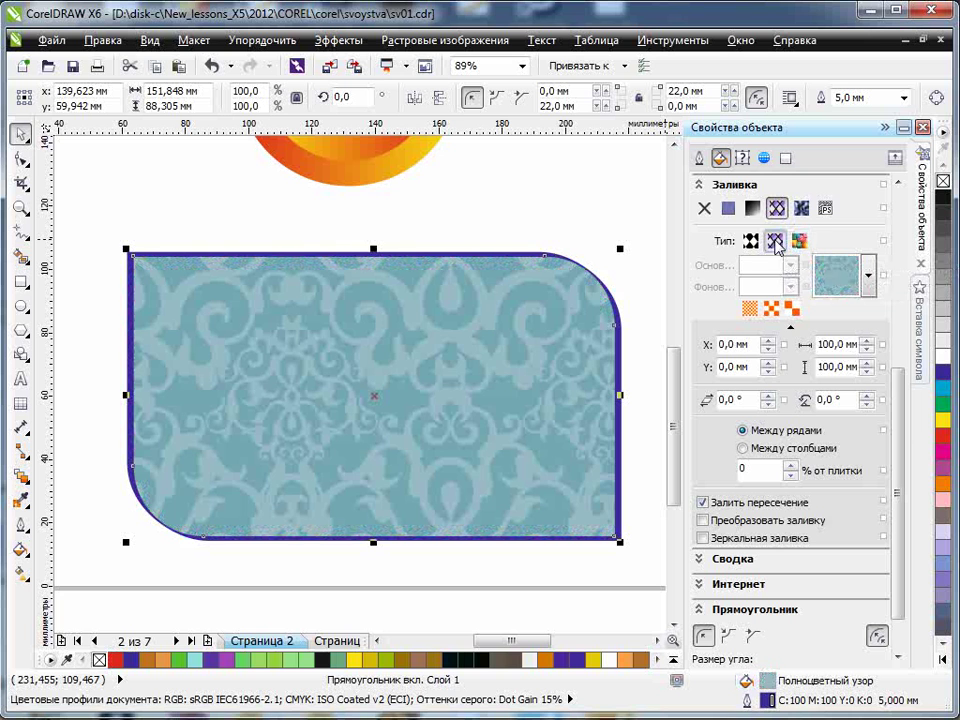
{"action": "left_click", "coordinate": [868, 275]}
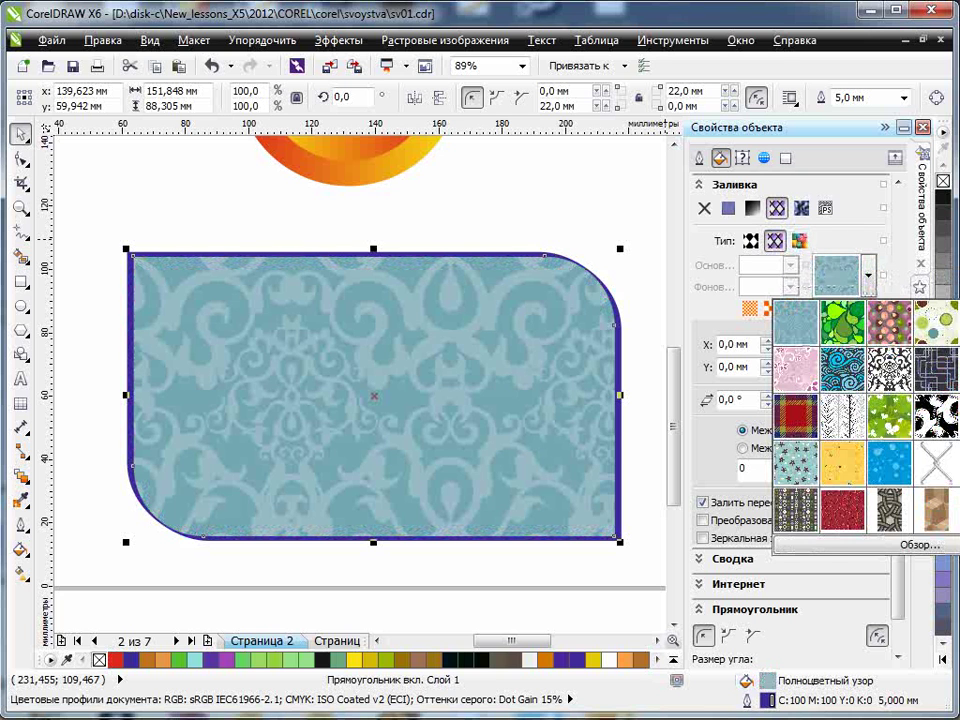
{"action": "left_click", "coordinate": [932, 390]}
{"action": "key", "text": "BackSpace"}
{"action": "type", "text": "20,0 мм"}
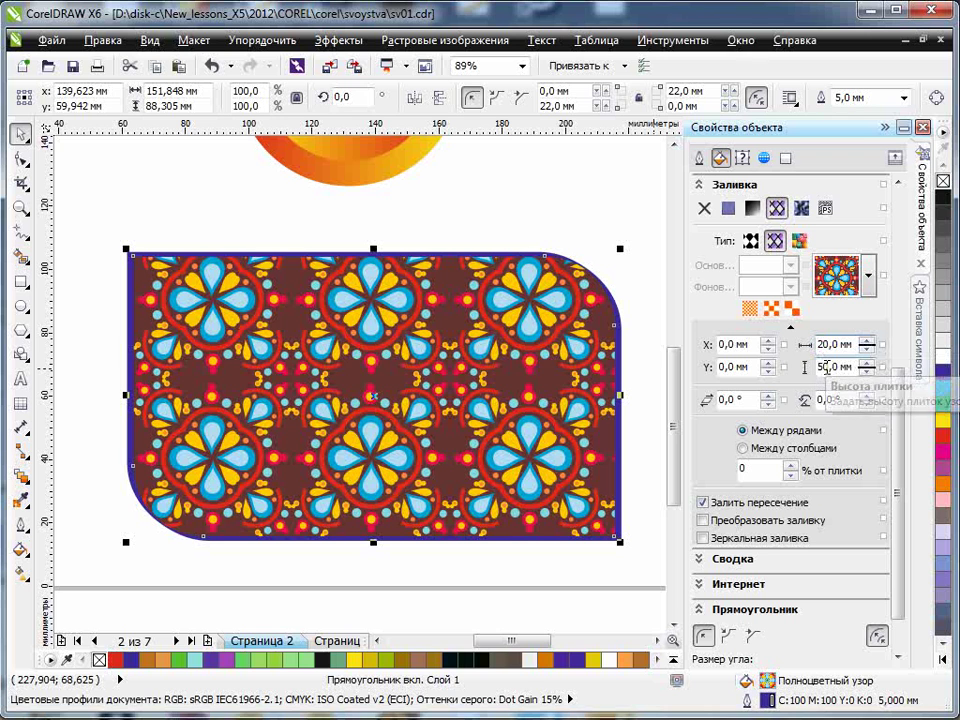
{"action": "key", "text": "Return"}
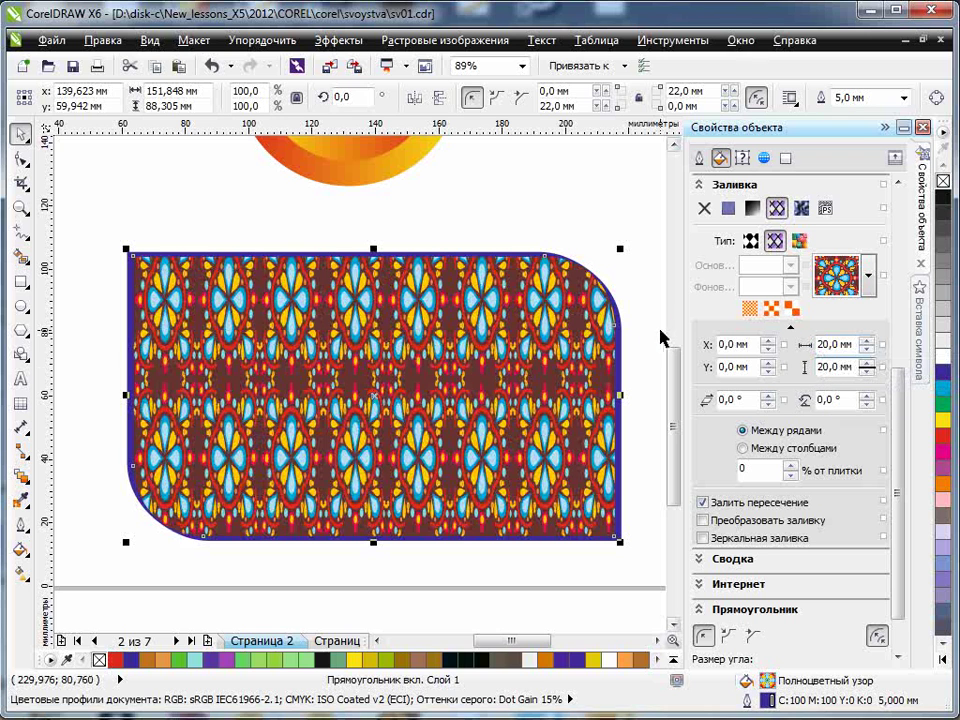
Rotate the rectangle's pattern fill to 14.0°
{"action": "left_click", "coordinate": [867, 397]}
{"action": "left_click", "coordinate": [867, 397]}
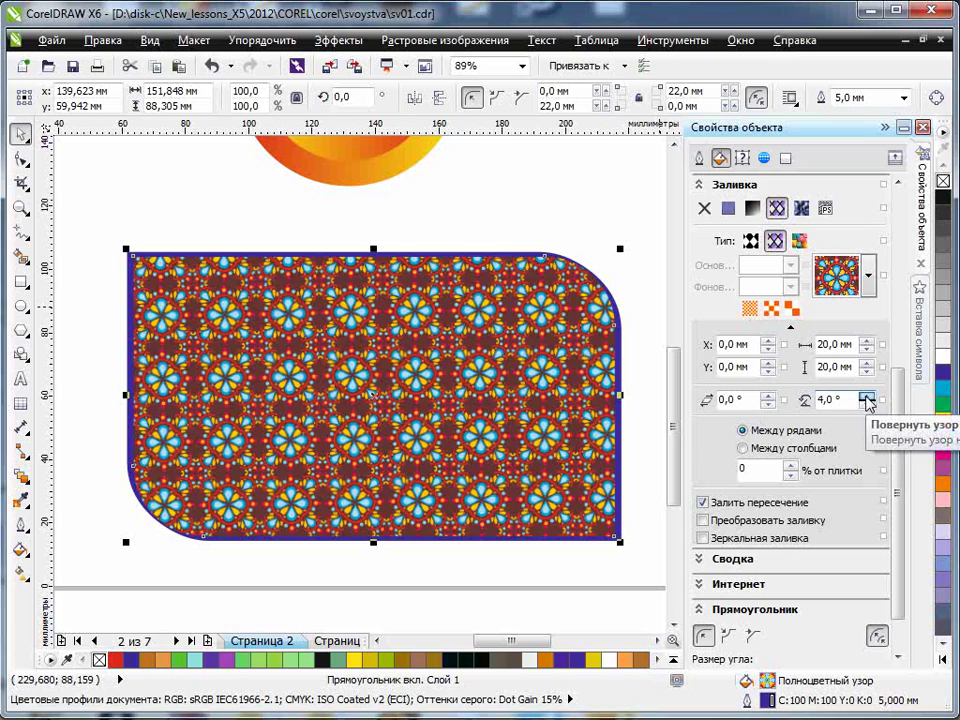
{"action": "left_click", "coordinate": [867, 397]}
{"action": "left_click", "coordinate": [867, 397]}
{"action": "left_click", "coordinate": [867, 397]}
{"action": "left_click", "coordinate": [867, 397]}
{"action": "left_click", "coordinate": [867, 397]}
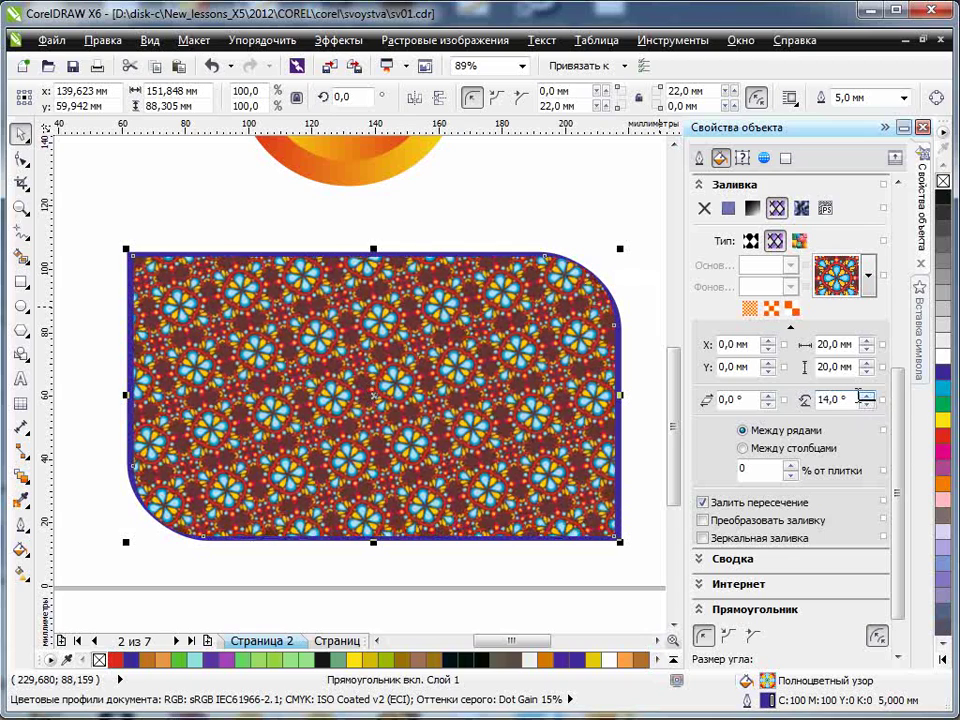
Skew the rectangle's pattern fill to 18.0° and offset its tiles between columns by 33% of the tile
{"action": "left_click", "coordinate": [766, 396]}
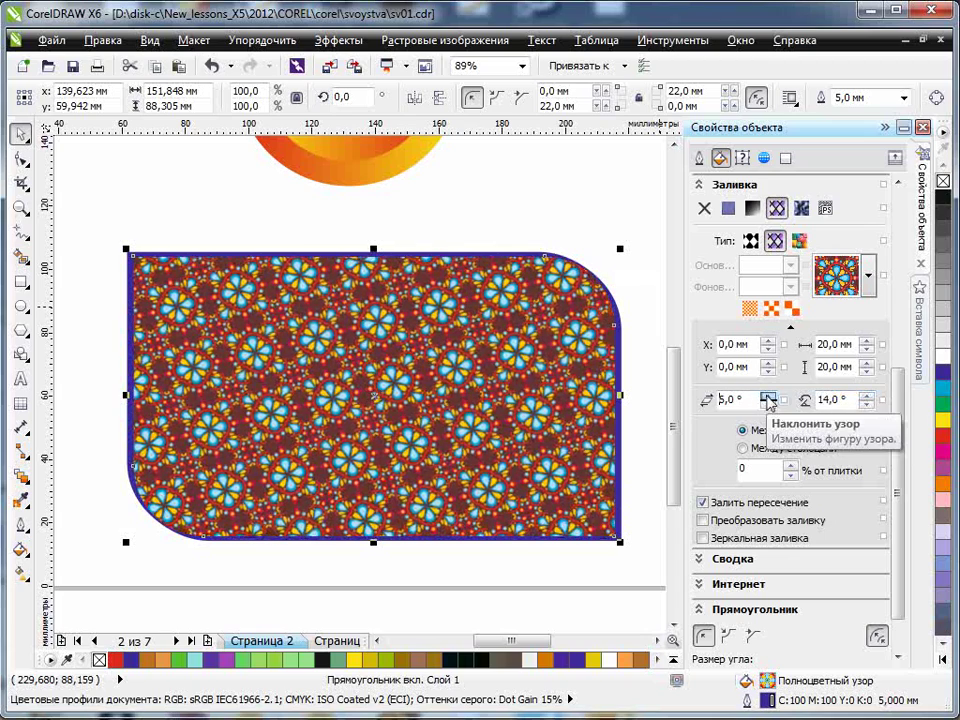
{"action": "left_click", "coordinate": [767, 396]}
{"action": "left_click", "coordinate": [767, 396]}
{"action": "left_click", "coordinate": [767, 396]}
{"action": "left_click", "coordinate": [767, 396]}
{"action": "left_click", "coordinate": [767, 396]}
{"action": "left_click", "coordinate": [767, 396]}
{"action": "left_click", "coordinate": [767, 396]}
{"action": "left_click", "coordinate": [767, 396]}
{"action": "left_click", "coordinate": [767, 396]}
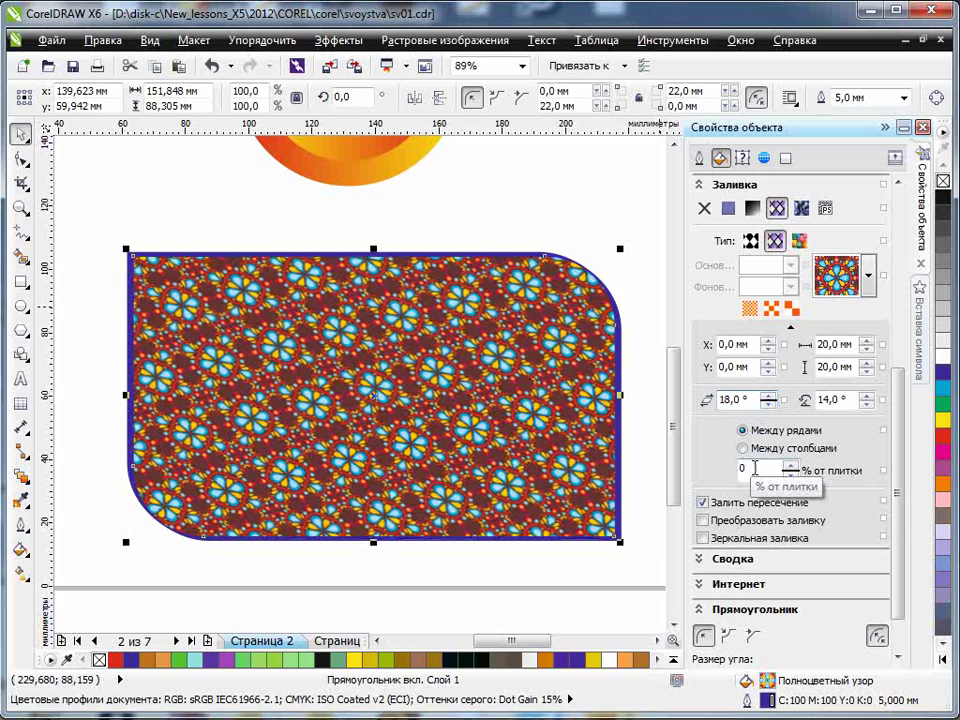
{"action": "left_click", "coordinate": [753, 449]}
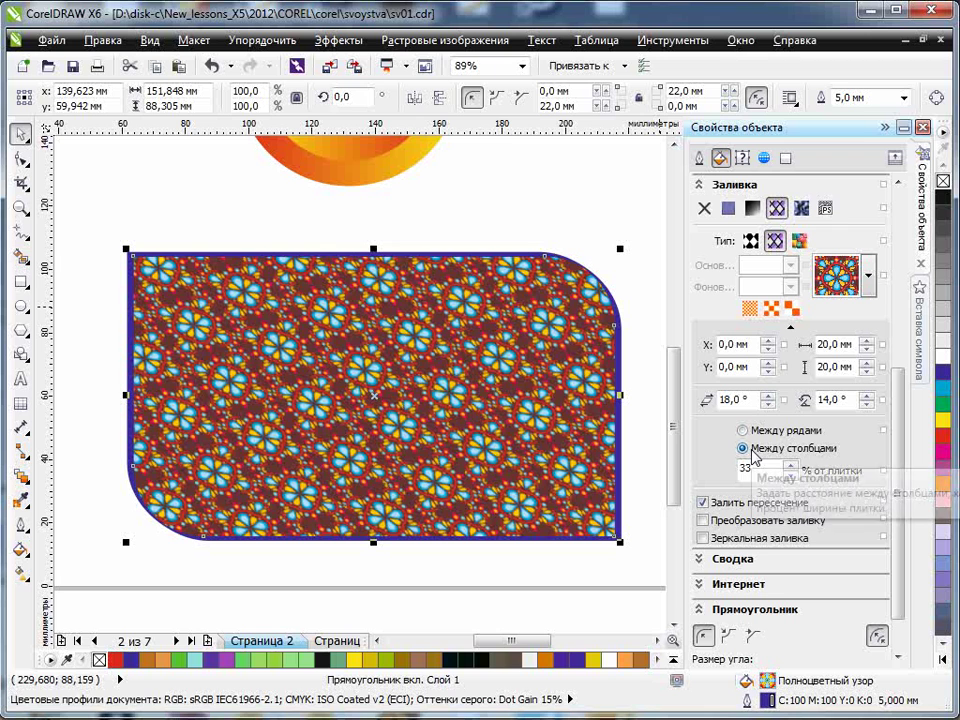
Enable transforming the fill with the object and scale the rectangle down proportionally to about 96.1%
{"action": "left_click", "coordinate": [762, 521]}
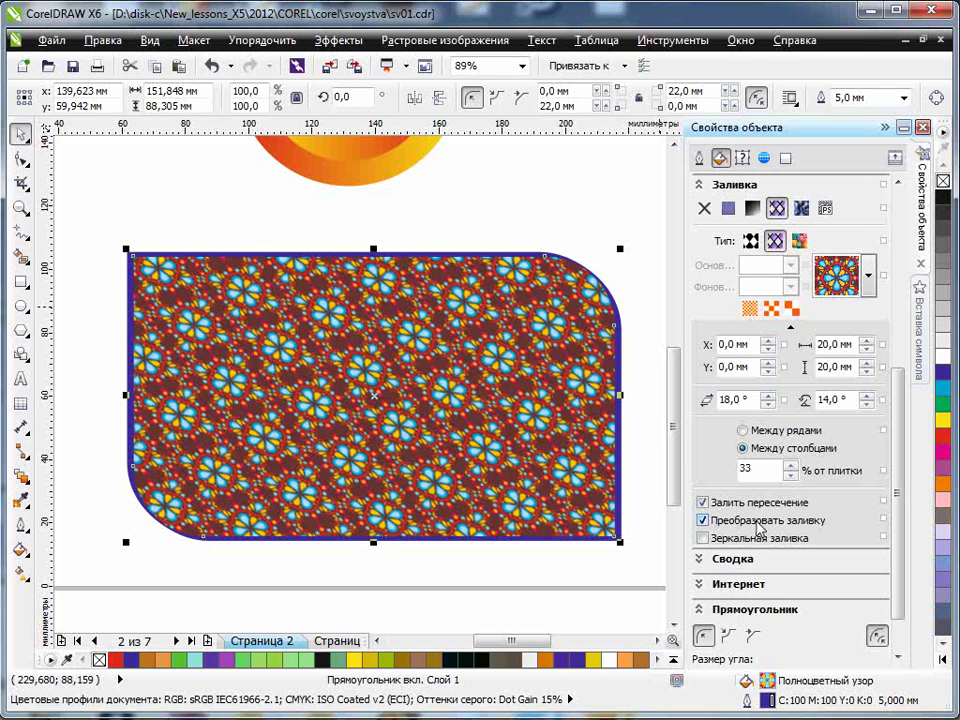
{"action": "left_click_drag", "start_coordinate": [620, 248], "coordinate": [605, 225]}
{"action": "left_click", "coordinate": [392, 381]}
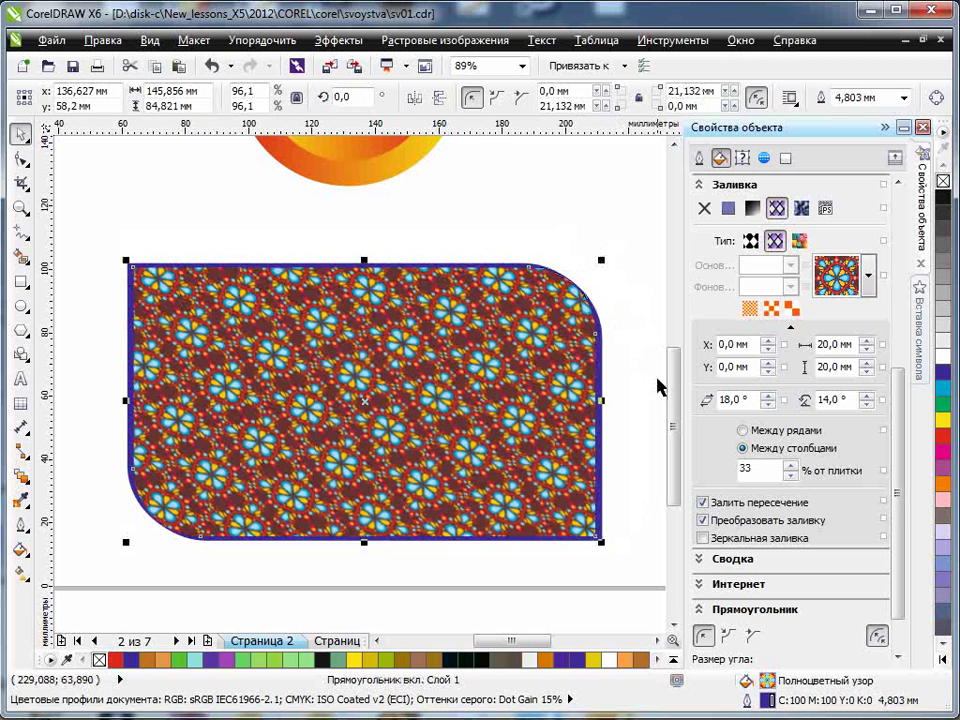
Set the pentagon's outline width to 1.5 mm
{"action": "left_click", "coordinate": [735, 184]}
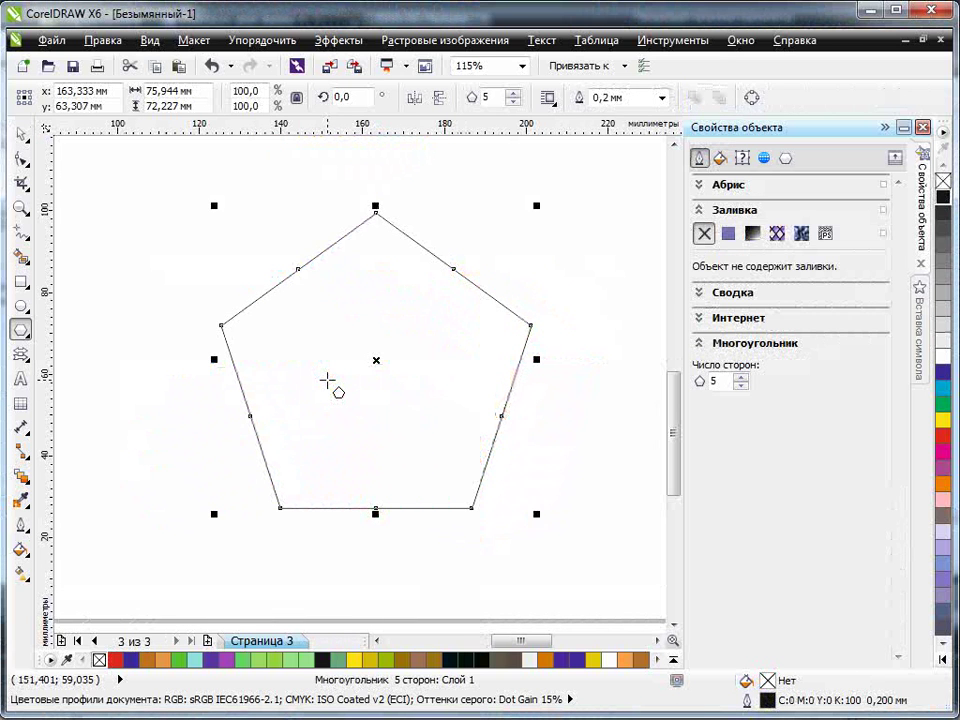
{"action": "left_click", "coordinate": [20, 133]}
{"action": "left_click", "coordinate": [700, 186]}
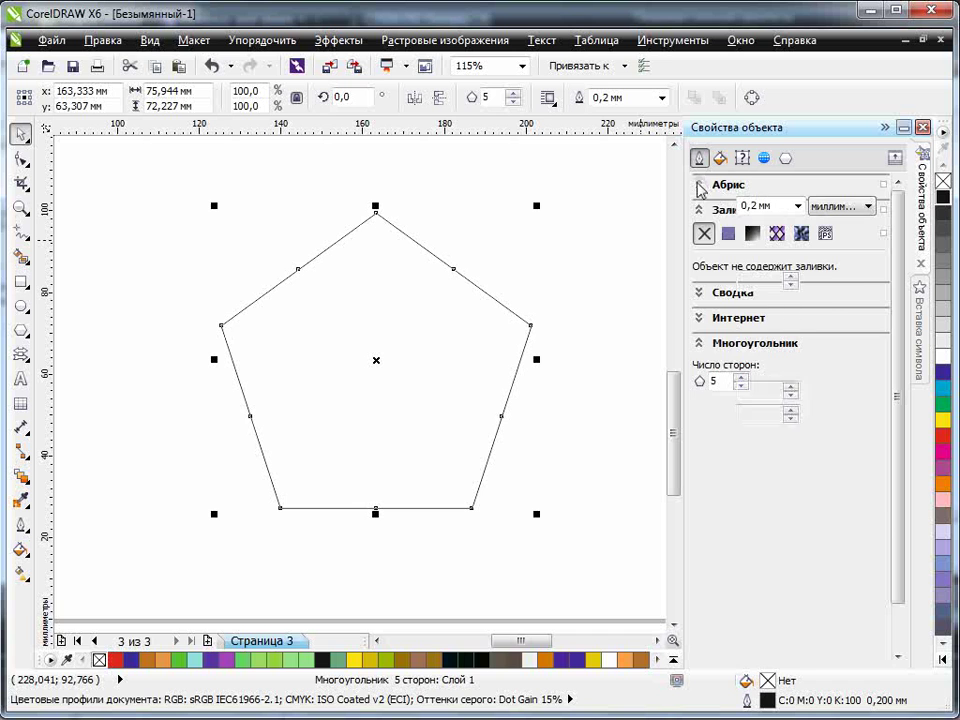
{"action": "left_click", "coordinate": [797, 205]}
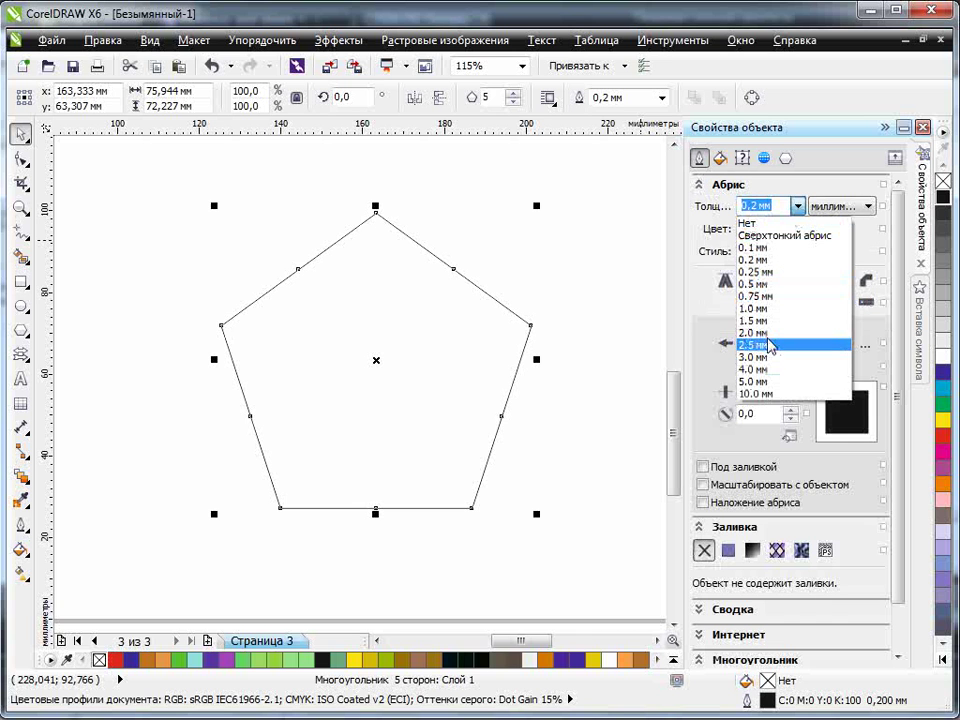
{"action": "left_click", "coordinate": [766, 320]}
Enable behind fill, scale with object and overprint for the pentagon's outline, and give it round corners and round line caps
{"action": "left_click", "coordinate": [704, 466]}
{"action": "left_click", "coordinate": [704, 484]}
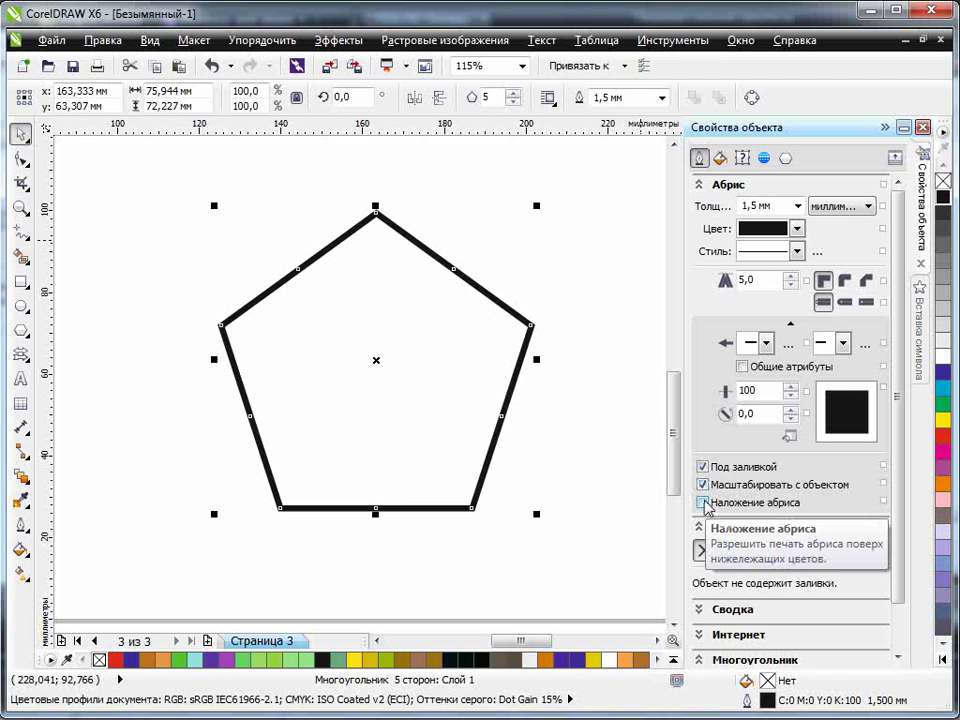
{"action": "left_click", "coordinate": [704, 502]}
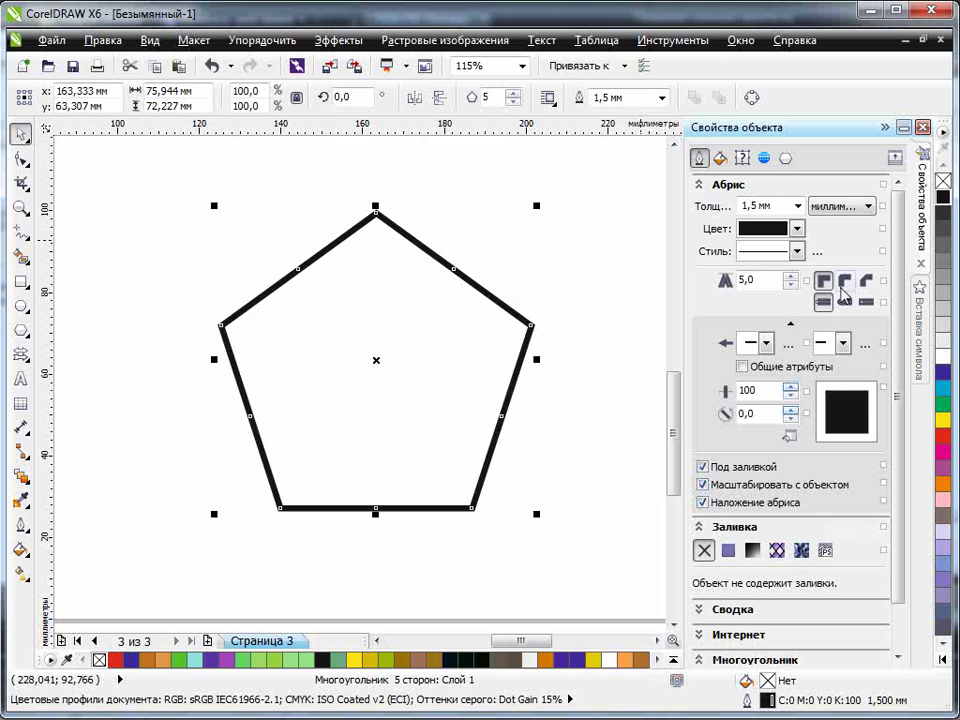
{"action": "left_click", "coordinate": [845, 285]}
{"action": "left_click", "coordinate": [846, 302]}
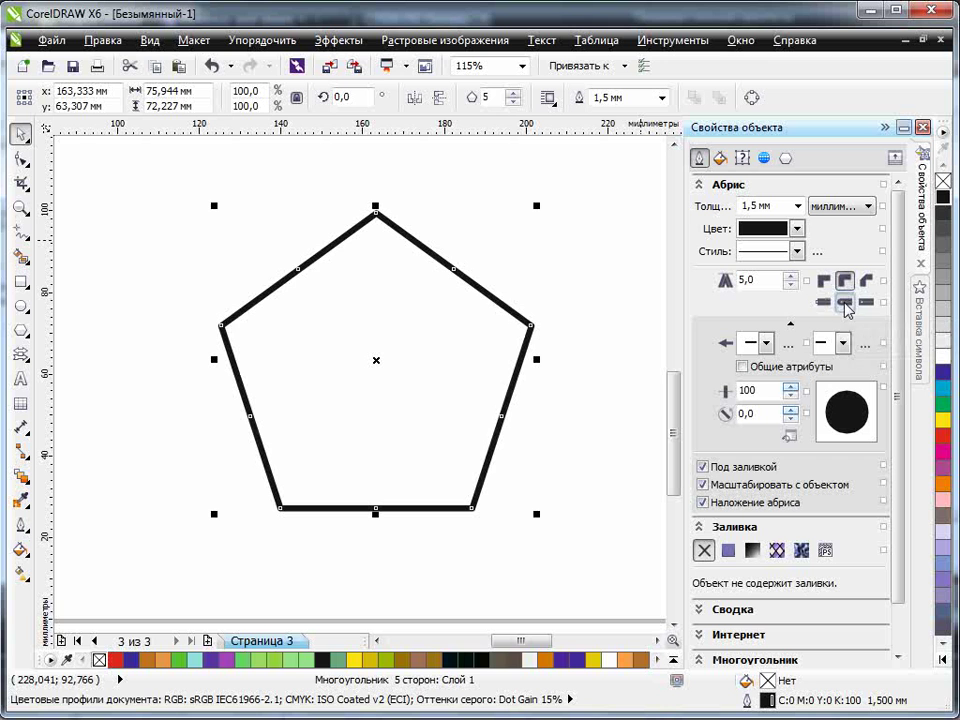
Fill the pentagon with the full-colour pattern of a winged red heart on an orange background
{"action": "left_click", "coordinate": [777, 551]}
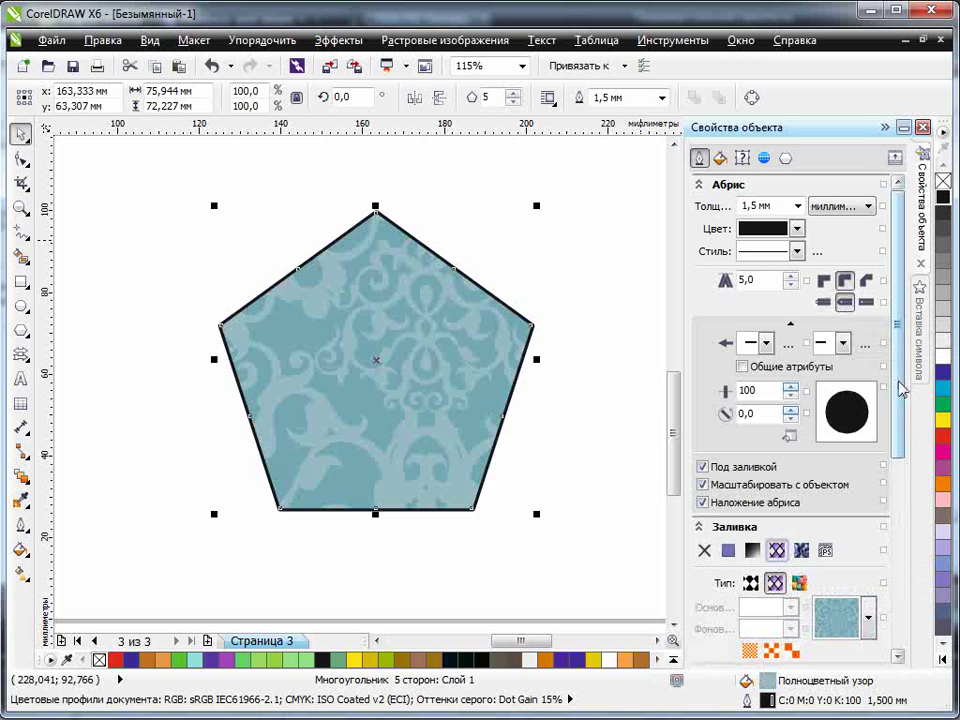
{"action": "scroll", "coordinate": [867, 315], "scroll_direction": "down", "scroll_amount": 5}
{"action": "left_click", "coordinate": [868, 279]}
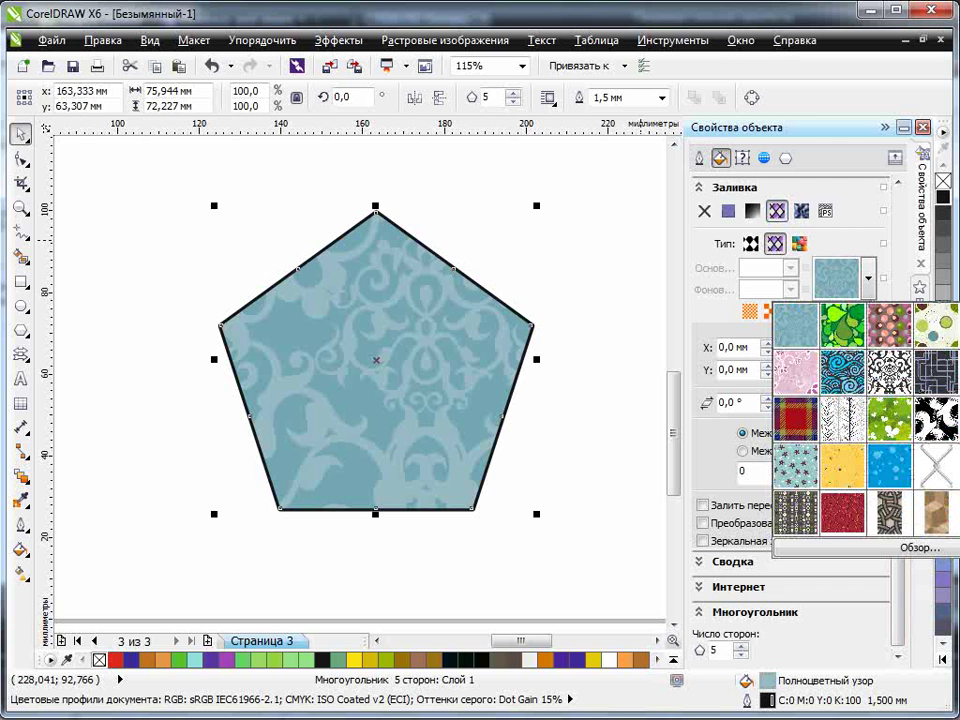
{"action": "scroll", "coordinate": [866, 420], "scroll_direction": "down", "scroll_amount": 8}
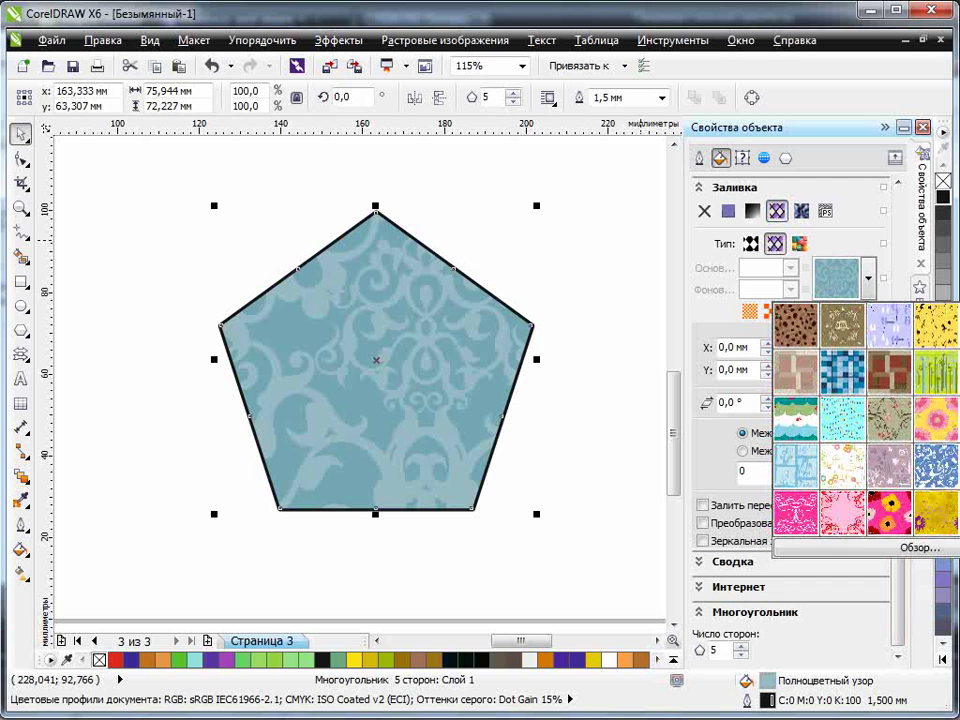
{"action": "scroll", "coordinate": [937, 430], "scroll_direction": "down", "scroll_amount": 3}
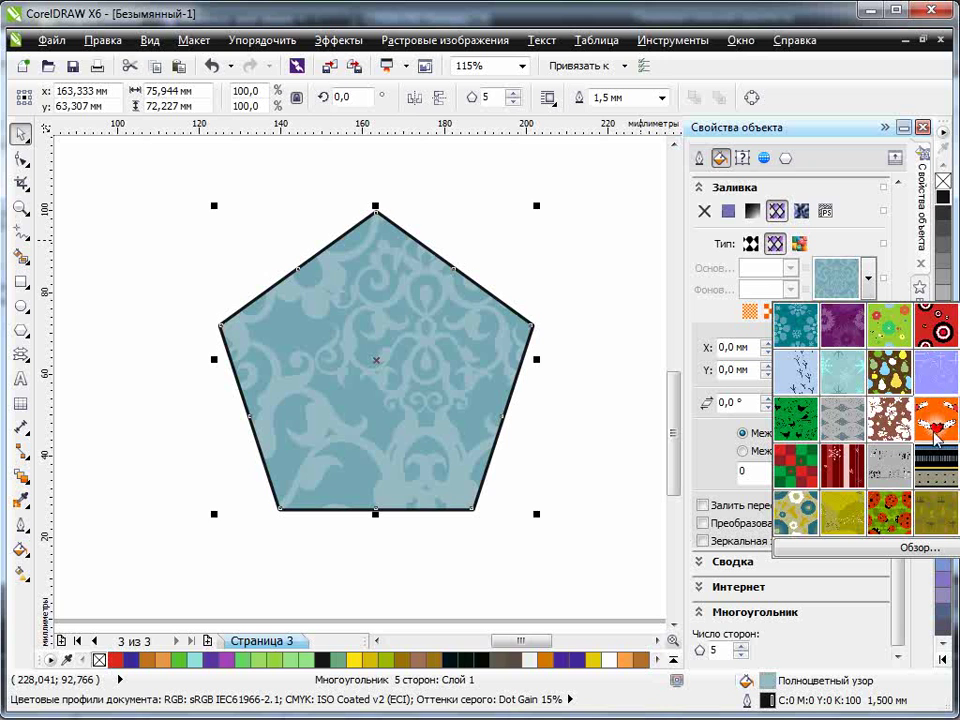
{"action": "left_click", "coordinate": [935, 422]}
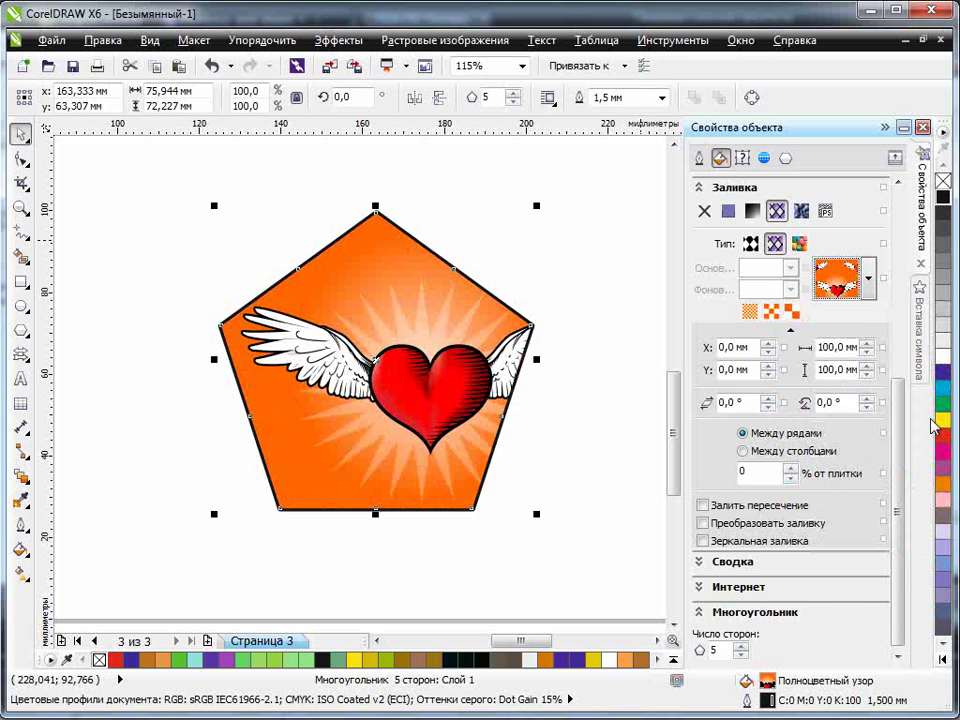
Set the pentagon's pattern tile width and height to 30.0 mm
{"action": "mouse_move", "coordinate": [828, 351]}
{"action": "left_mouse_down"}
{"action": "mouse_move", "coordinate": [819, 352]}
{"action": "mouse_move", "coordinate": [818, 372]}
{"action": "left_mouse_up"}
{"action": "type", "text": "33"}
{"action": "left_click", "coordinate": [641, 375]}
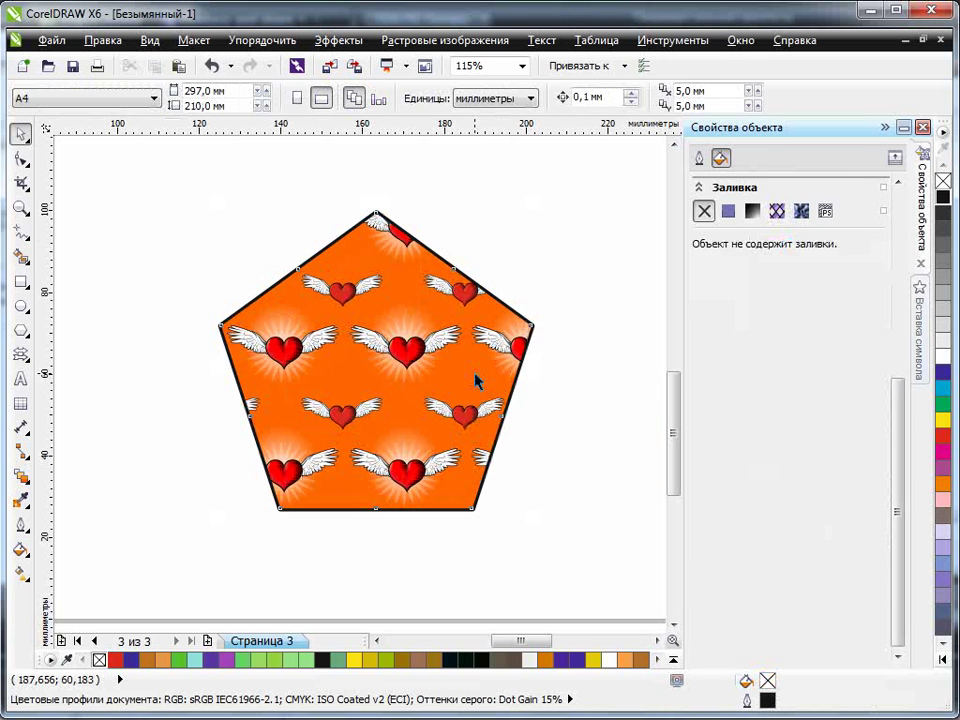
Select the pentagon and enable filling of intersections, transforming the fill with the object, and the mirrored fill
{"action": "left_click", "coordinate": [476, 377]}
{"action": "left_click", "coordinate": [703, 505]}
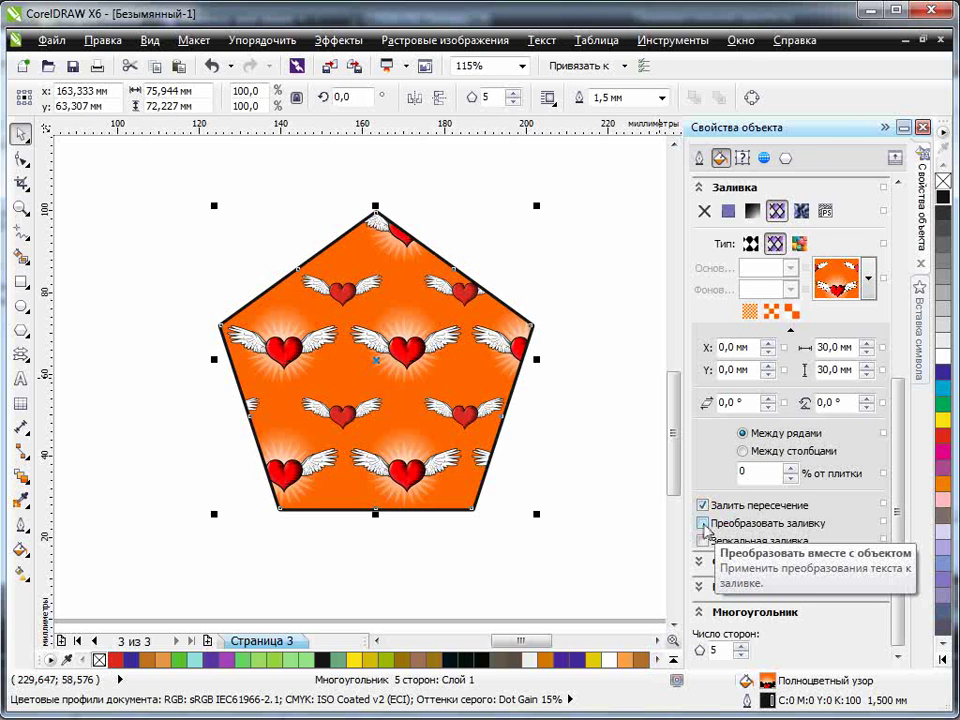
{"action": "left_click", "coordinate": [703, 523]}
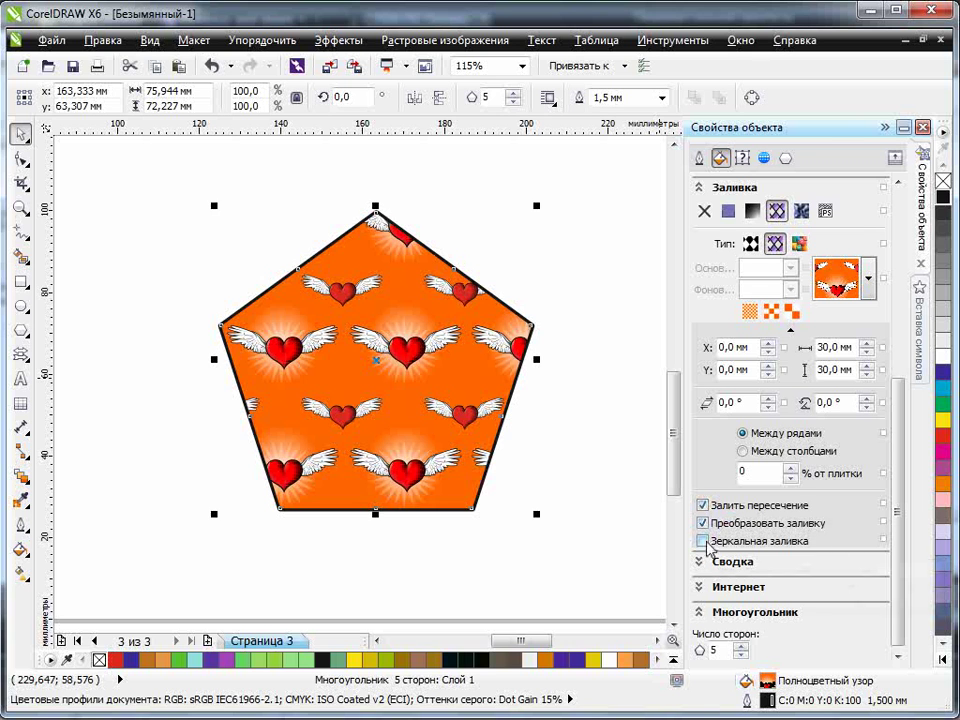
{"action": "left_click", "coordinate": [703, 541]}
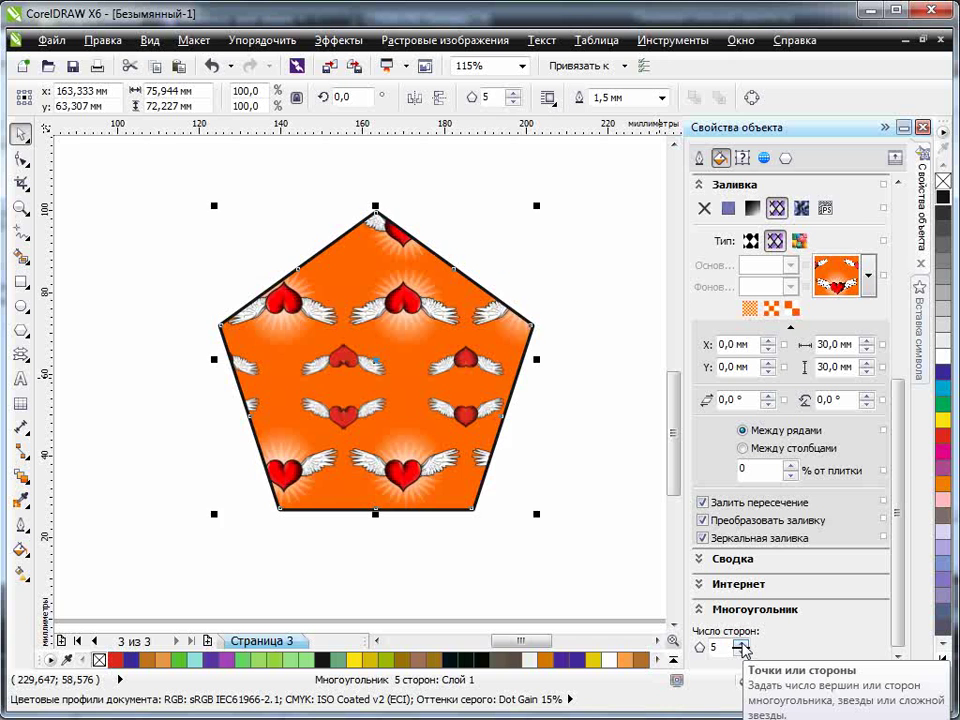
Increase the polygon's number of sides to 15
{"action": "left_click", "coordinate": [742, 645]}
{"action": "left_click", "coordinate": [742, 645]}
{"action": "left_click", "coordinate": [742, 645]}
{"action": "left_click", "coordinate": [742, 645]}
{"action": "left_click", "coordinate": [742, 645]}
{"action": "left_click", "coordinate": [742, 645]}
{"action": "left_click", "coordinate": [742, 645]}
{"action": "left_click", "coordinate": [742, 645]}
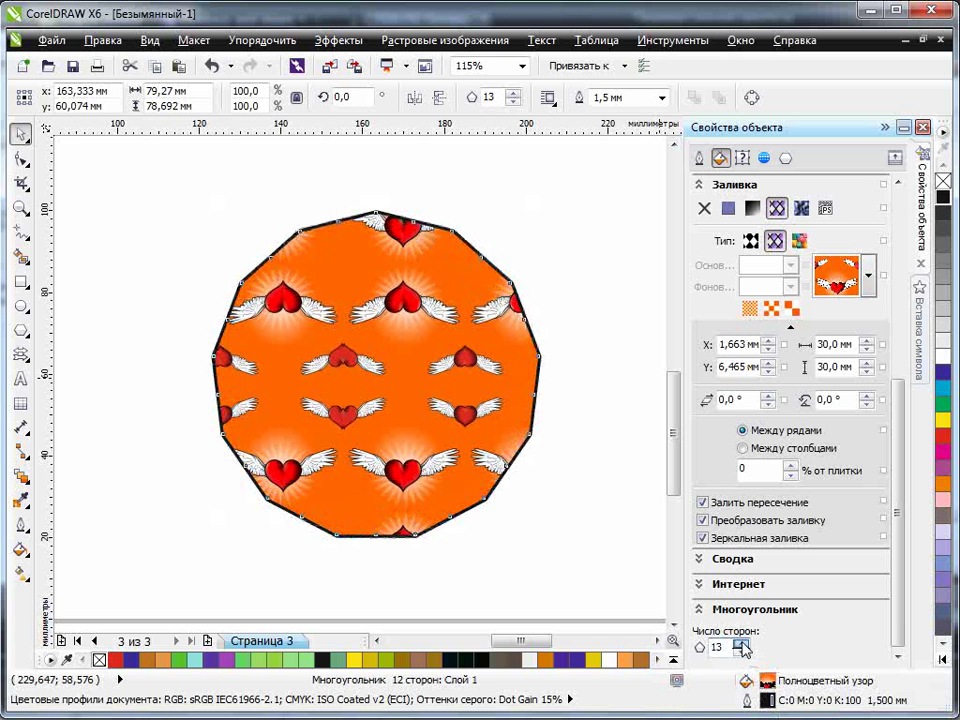
{"action": "left_click", "coordinate": [742, 645]}
{"action": "left_click", "coordinate": [742, 645]}
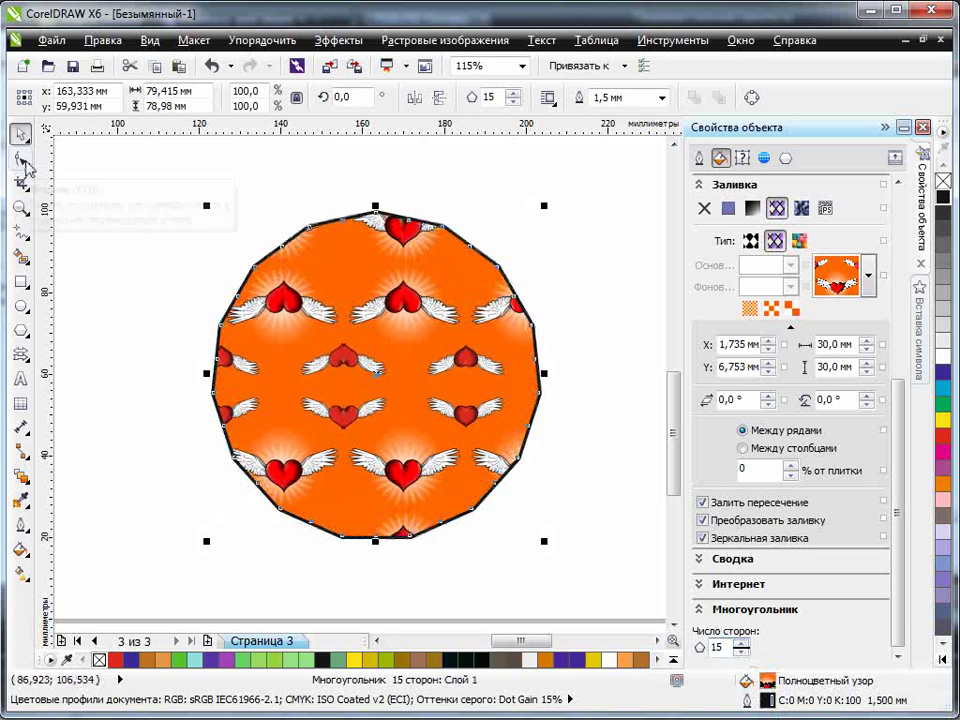
Turn the 15-sided polygon into a star shape by pulling an edge node inward with the Shape tool
{"action": "left_click", "coordinate": [22, 163]}
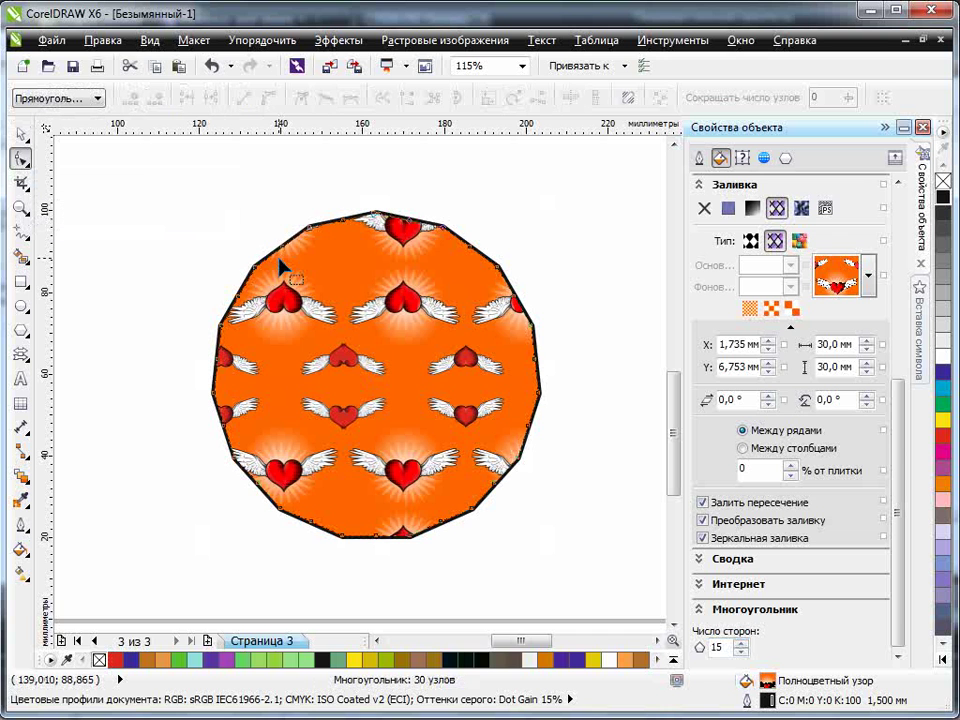
{"action": "left_click_drag", "start_coordinate": [285, 251], "coordinate": [309, 269]}
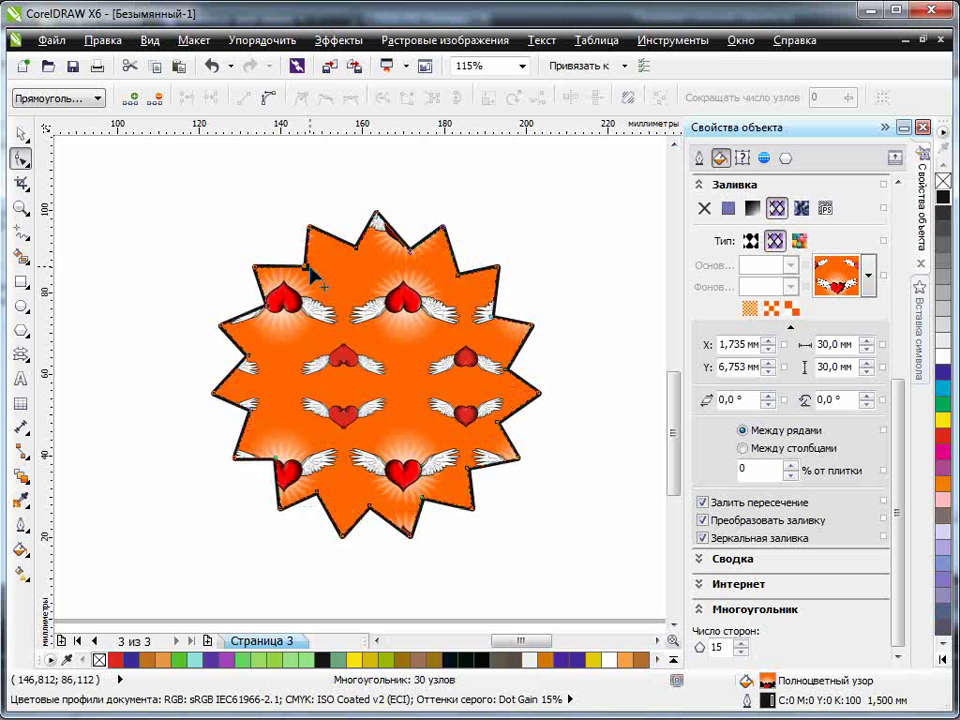
{"action": "left_click", "coordinate": [21, 138]}
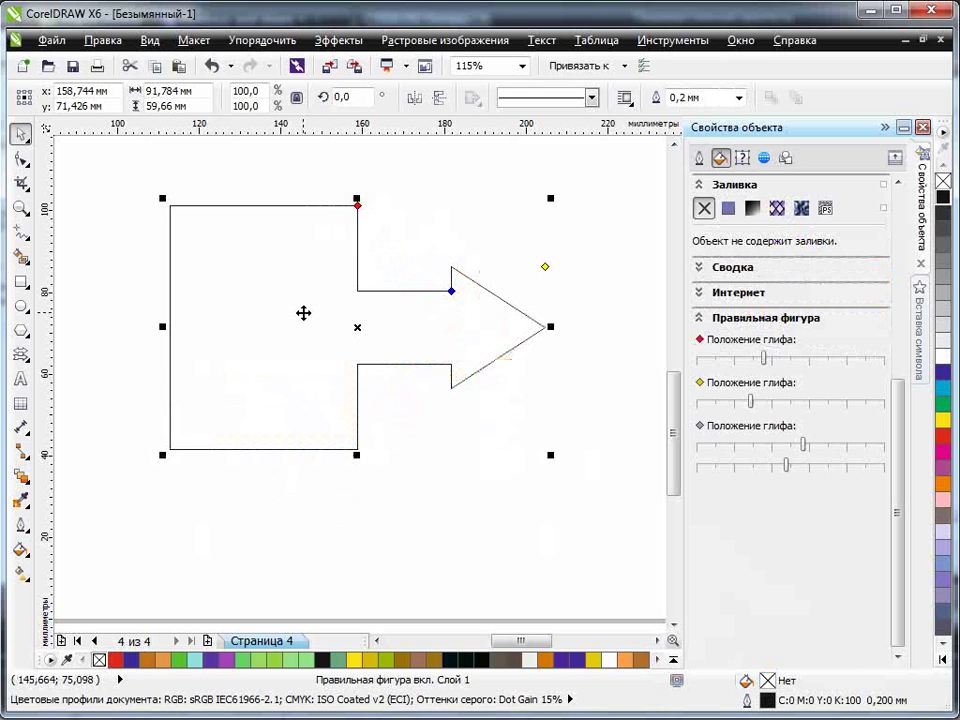
Give the arrow-shaped callout on page 4 a red outline 1.5 mm wide
{"action": "left_click", "coordinate": [20, 355]}
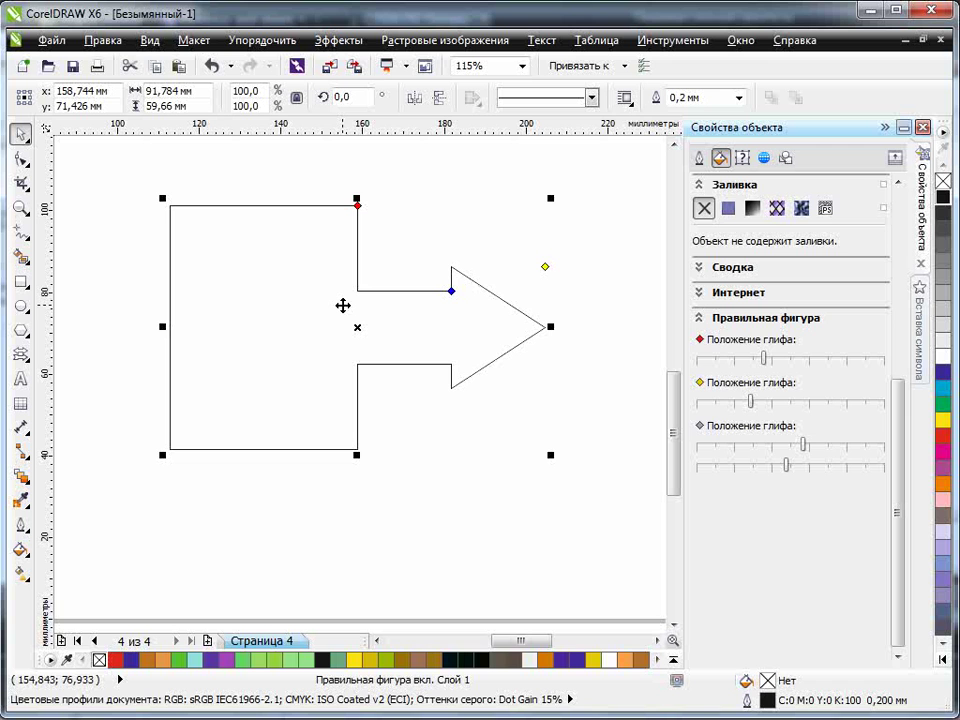
{"action": "left_click", "coordinate": [699, 157]}
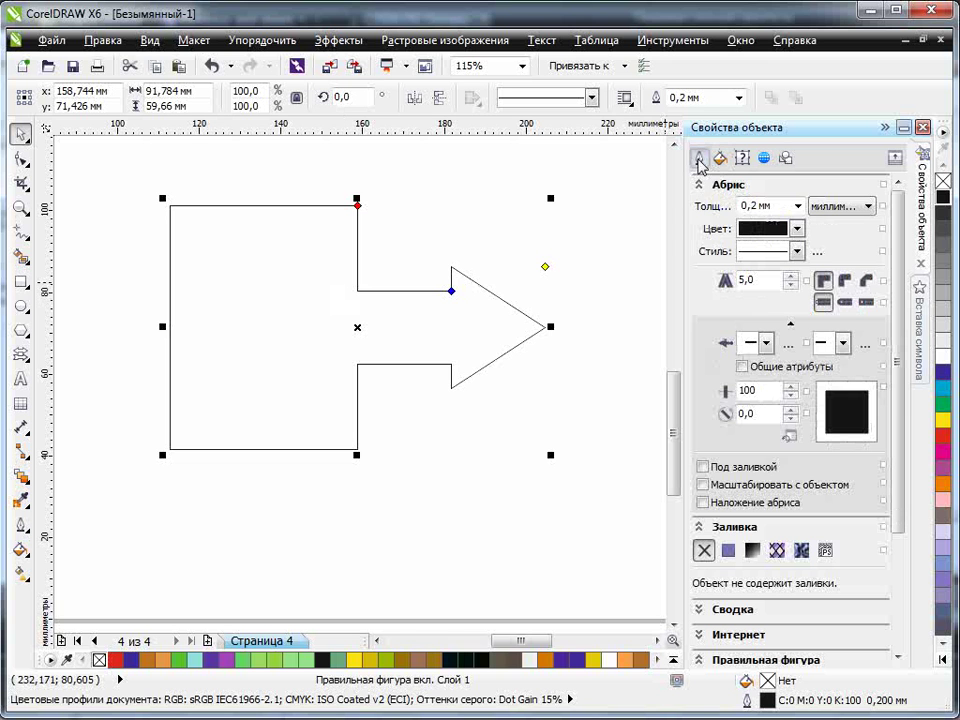
{"action": "left_click", "coordinate": [796, 231]}
{"action": "left_click", "coordinate": [803, 285]}
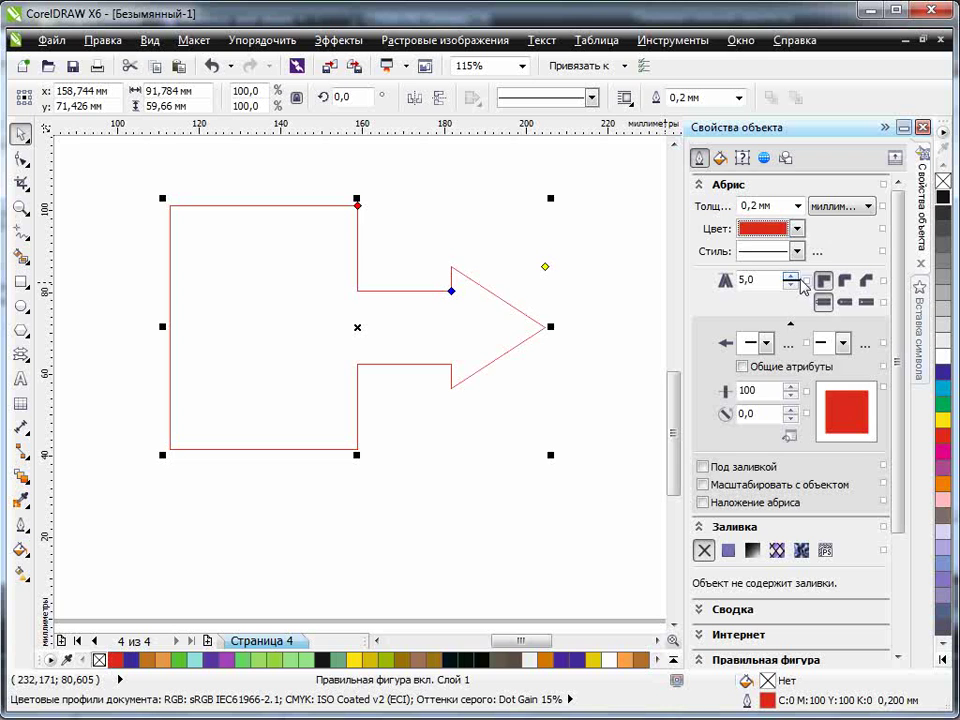
{"action": "left_click", "coordinate": [797, 206]}
{"action": "left_click", "coordinate": [760, 321]}
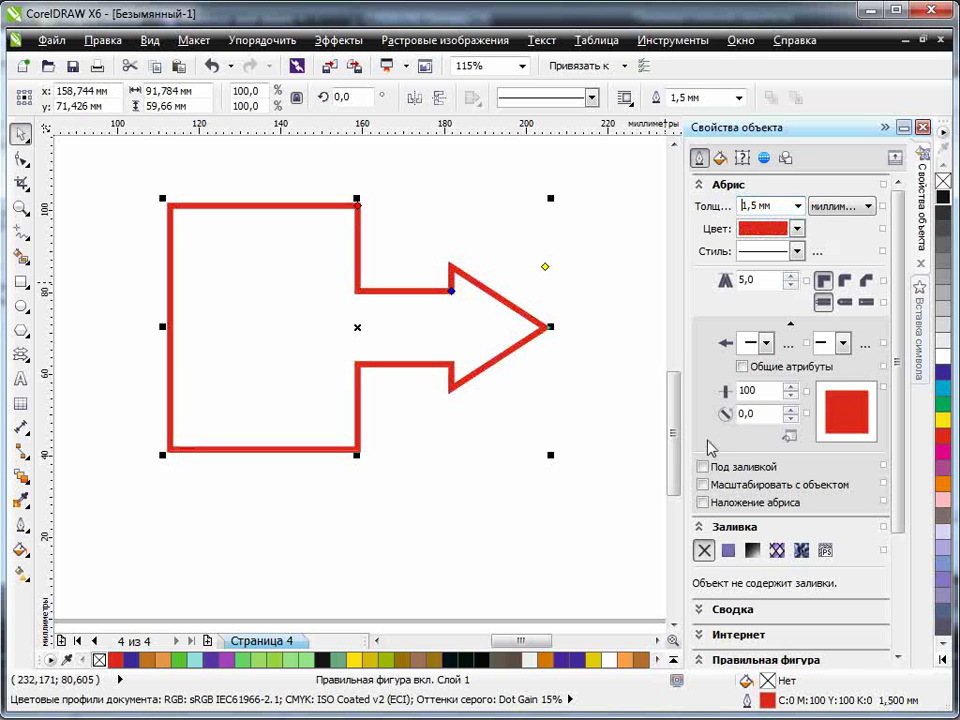
Put the arrow's outline behind the fill and scale it with the object, using round corners and caps, nib stretch 30 and tilt -150.9°
{"action": "left_click", "coordinate": [704, 467]}
{"action": "left_click", "coordinate": [703, 484]}
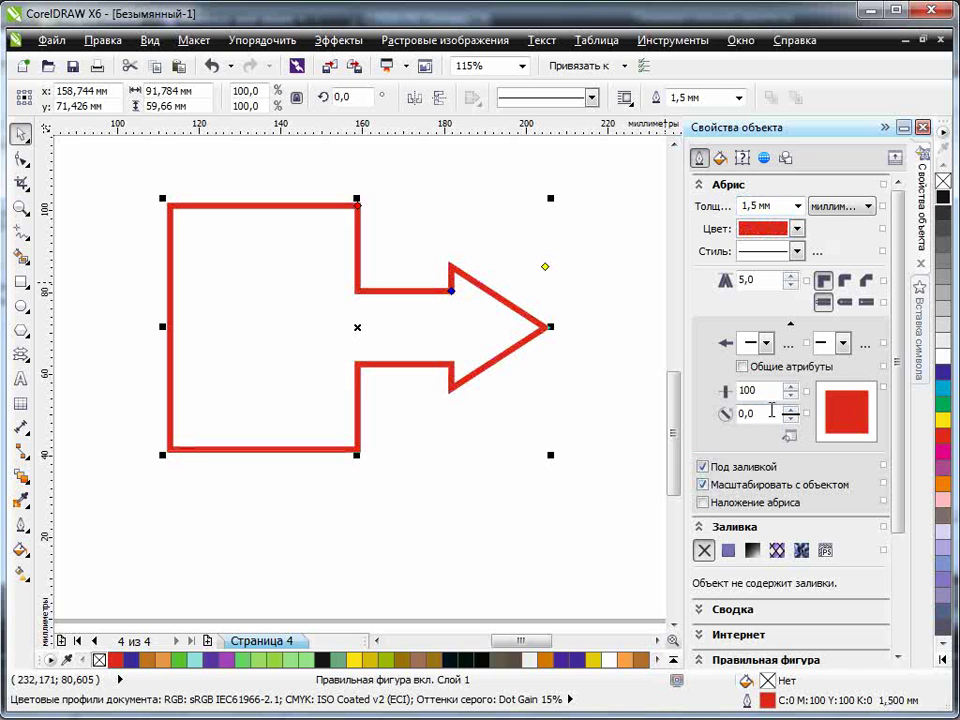
{"action": "mouse_move", "coordinate": [832, 412]}
{"action": "left_mouse_down"}
{"action": "mouse_move", "coordinate": [825, 420]}
{"action": "mouse_move", "coordinate": [832, 414]}
{"action": "mouse_move", "coordinate": [834, 432]}
{"action": "left_mouse_up"}
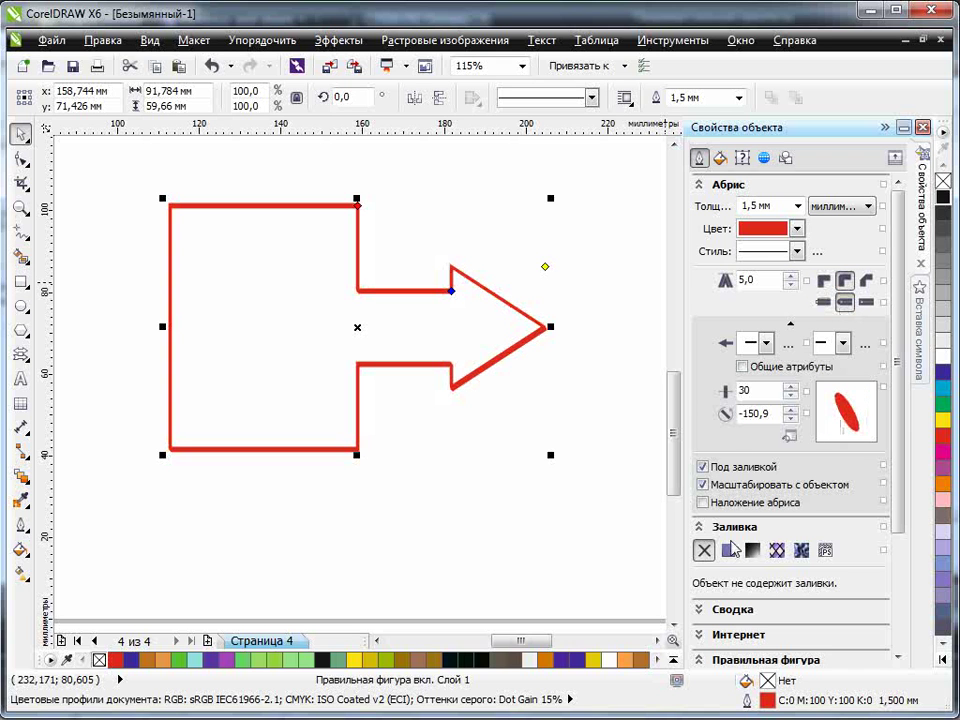
Apply a linear two-colour fountain fill from yellow to orange to the arrow shape, enabling intersection fill and fill overprint
{"action": "left_click", "coordinate": [752, 551]}
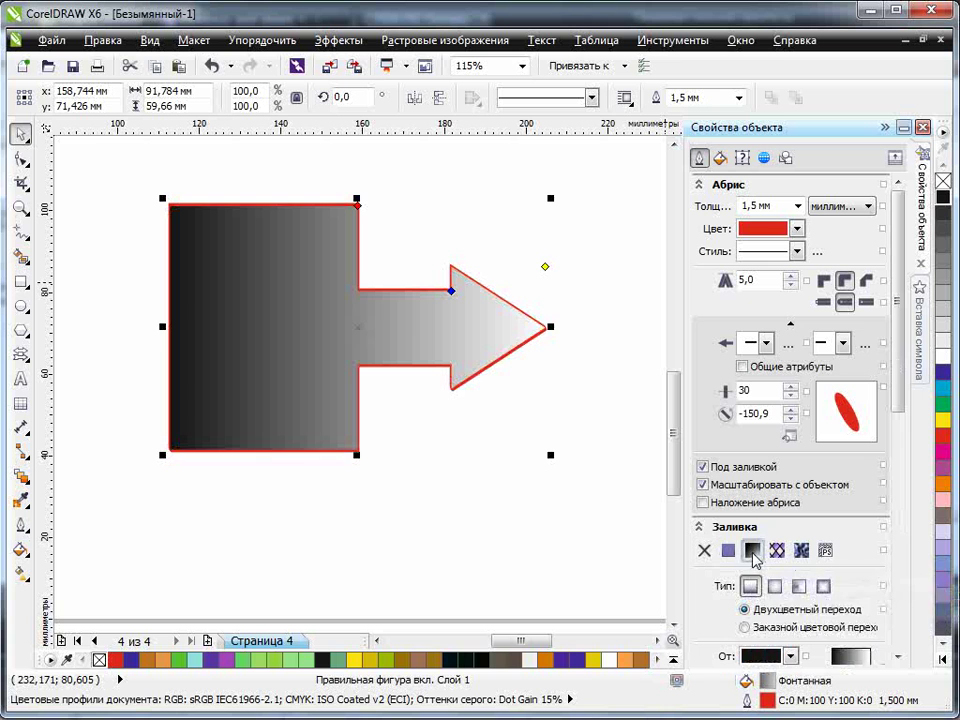
{"action": "scroll", "coordinate": [918, 494], "scroll_direction": "down", "scroll_amount": 4}
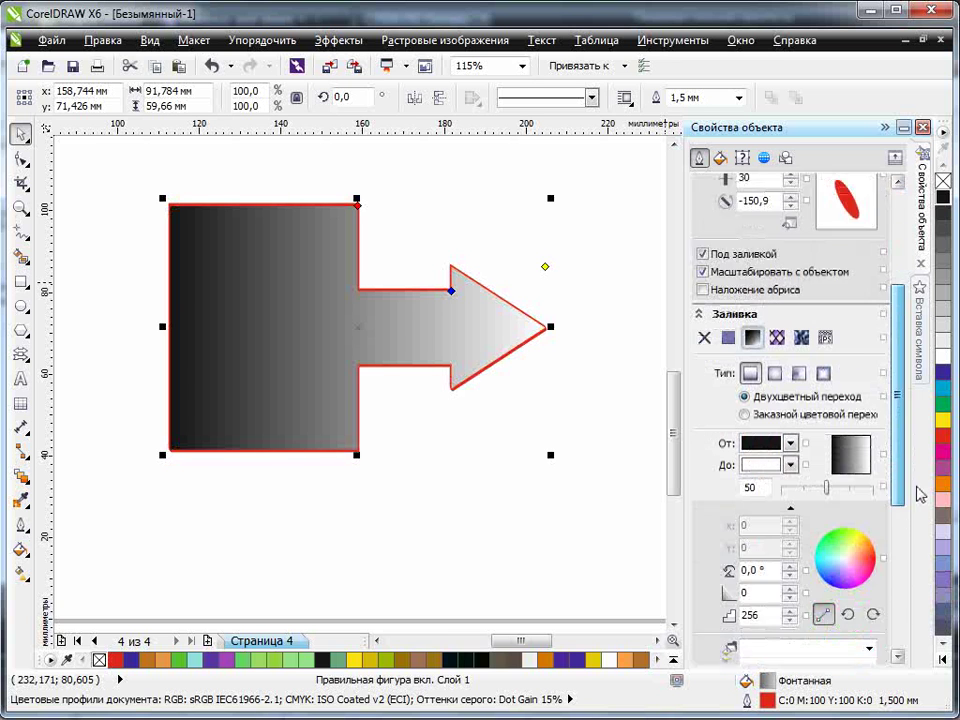
{"action": "scroll", "coordinate": [920, 494], "scroll_direction": "down", "scroll_amount": 2}
{"action": "left_click", "coordinate": [791, 331]}
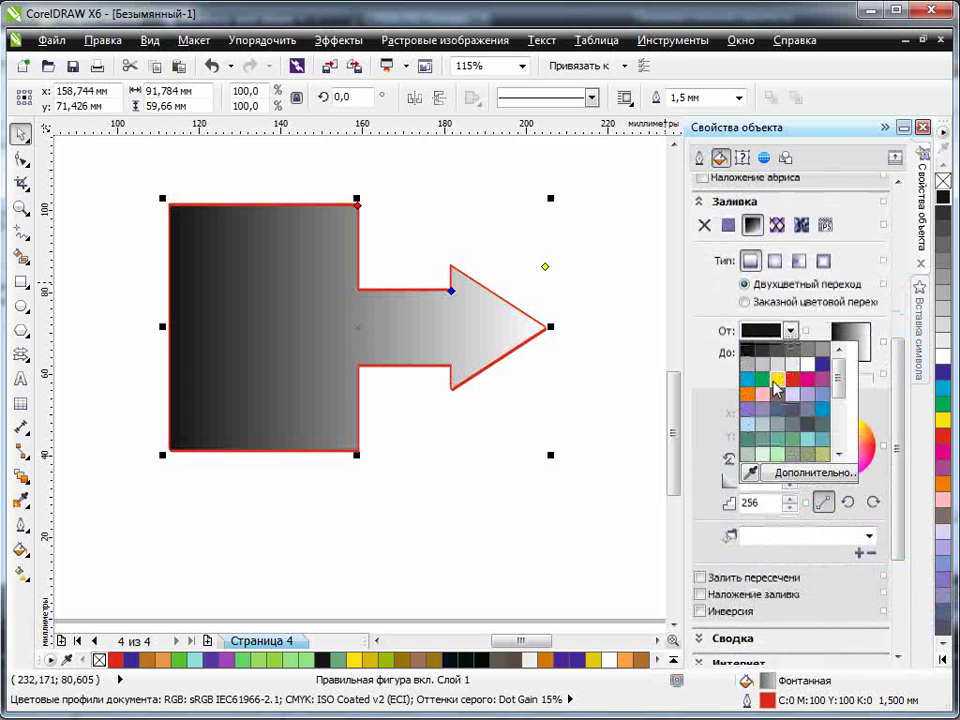
{"action": "left_click", "coordinate": [779, 387]}
{"action": "left_click", "coordinate": [790, 353]}
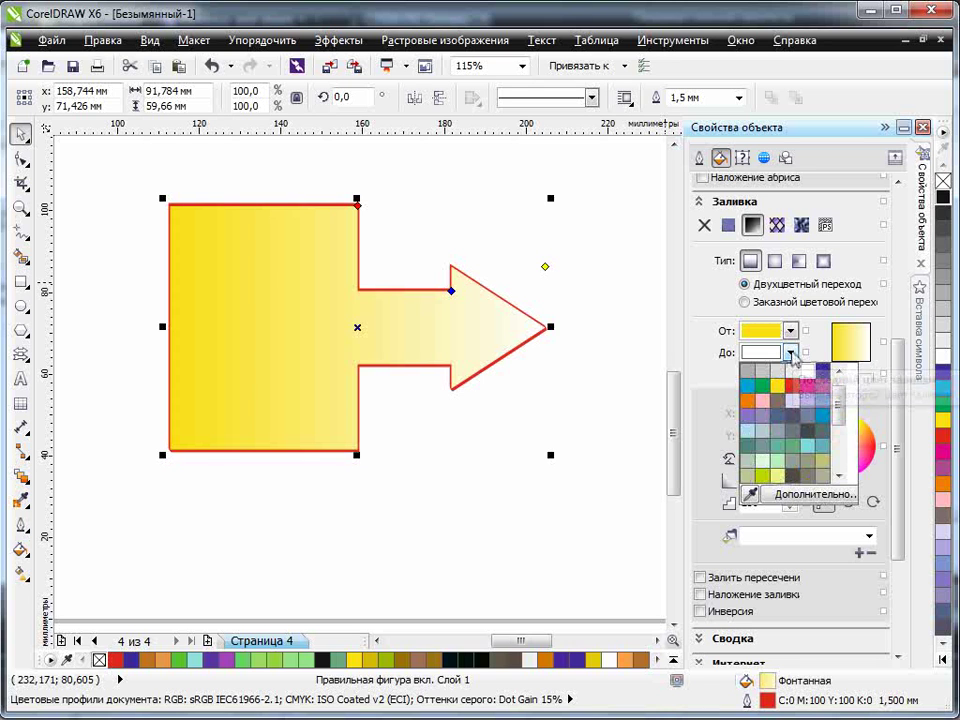
{"action": "left_click", "coordinate": [747, 402]}
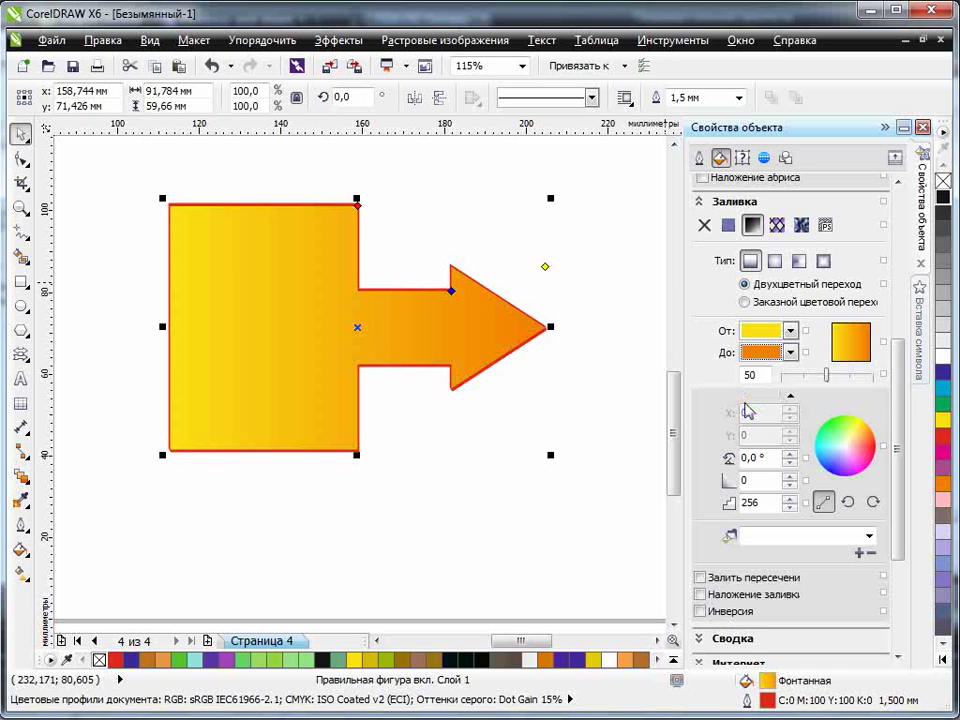
{"action": "left_click", "coordinate": [700, 578]}
{"action": "left_click", "coordinate": [701, 595]}
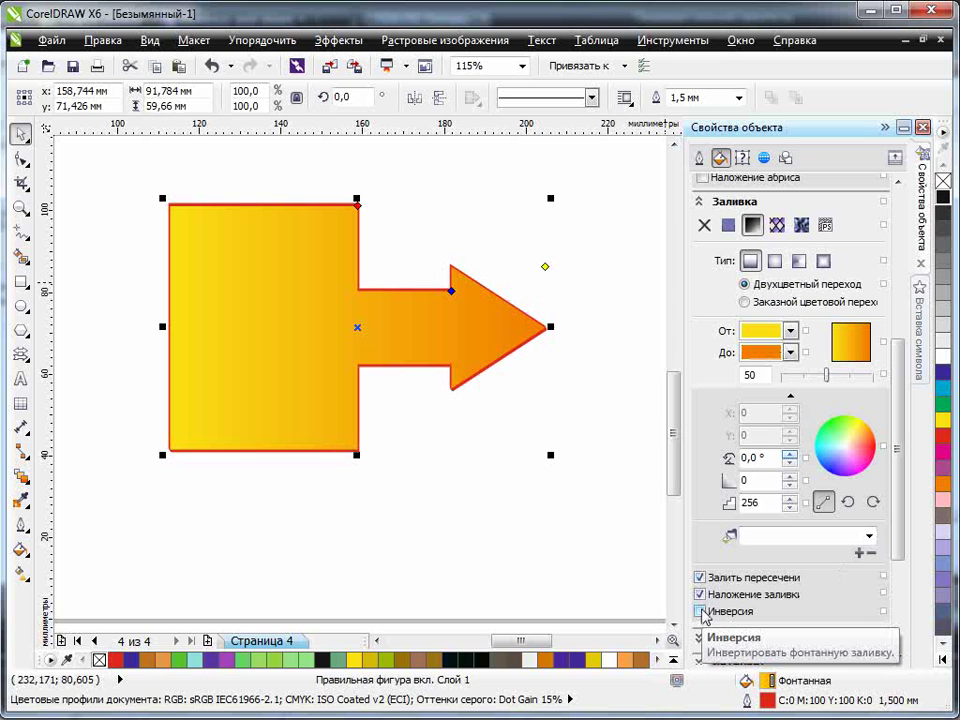
Reshape the arrow through its perfect-shape glyph positions, moving the red and yellow glyphs and adjusting the two-way blue glyph
{"action": "left_click_drag", "start_coordinate": [900, 502], "coordinate": [911, 606]}
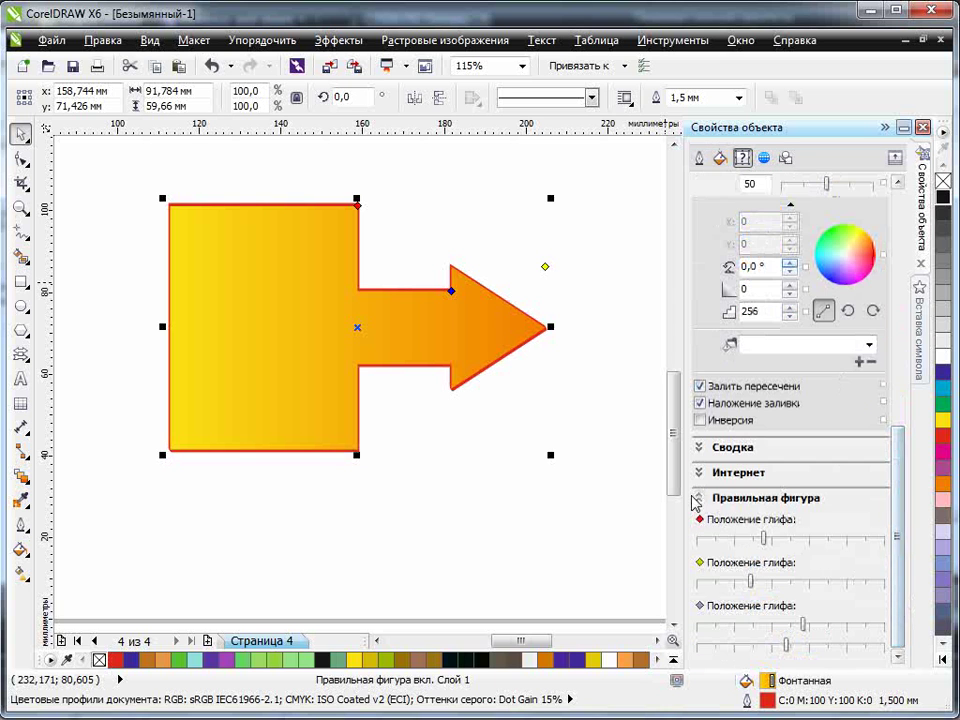
{"action": "left_click", "coordinate": [765, 500]}
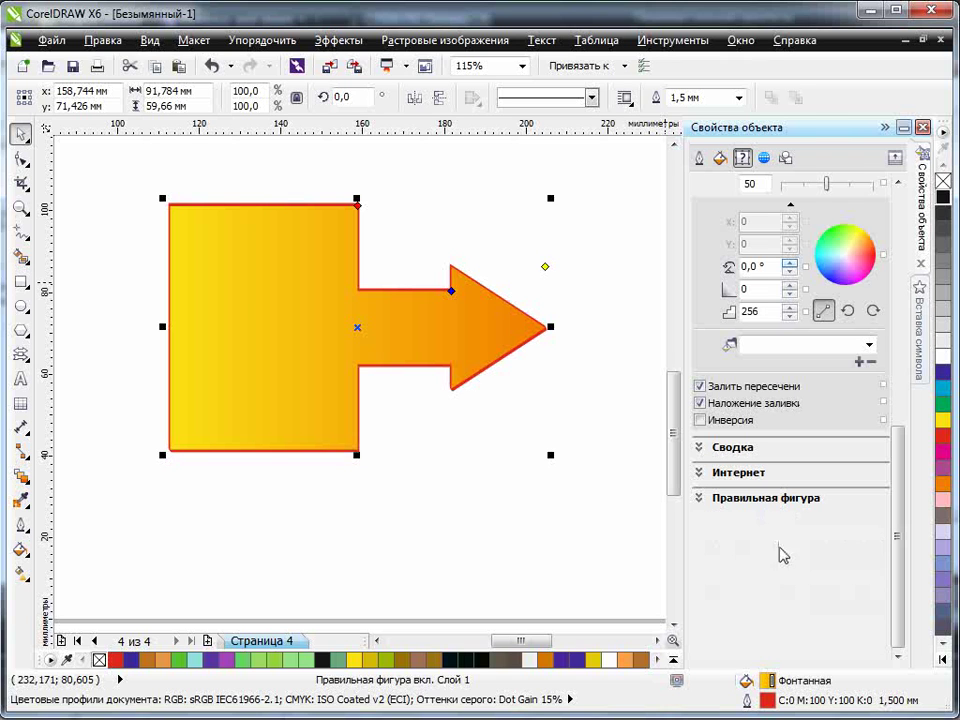
{"action": "left_click", "coordinate": [713, 500]}
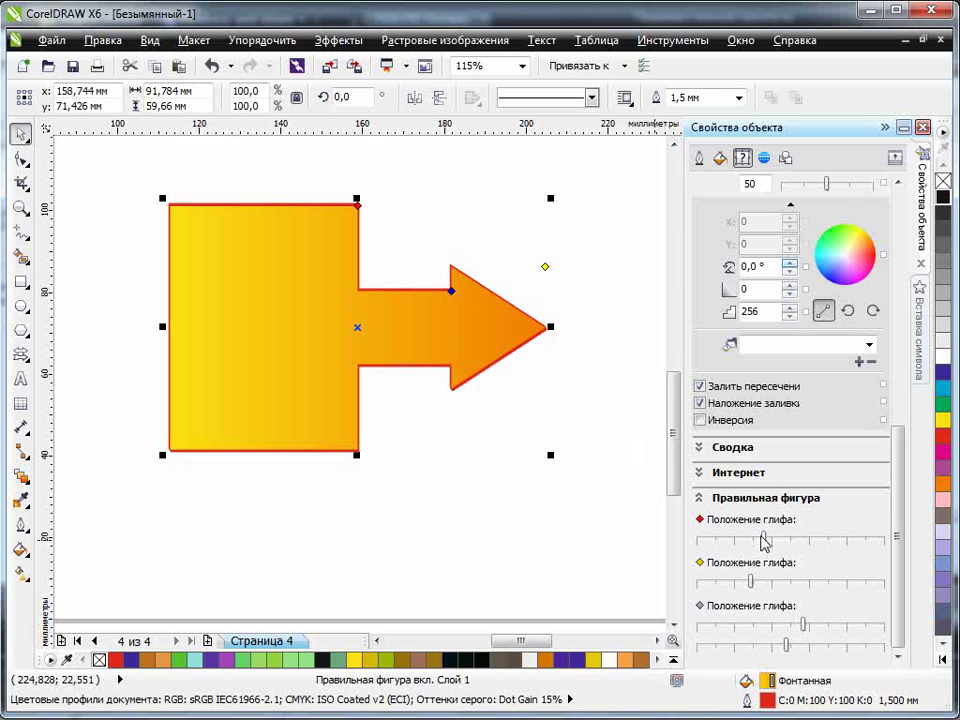
{"action": "left_click_drag", "start_coordinate": [765, 540], "coordinate": [812, 542]}
{"action": "left_click_drag", "start_coordinate": [753, 585], "coordinate": [834, 590]}
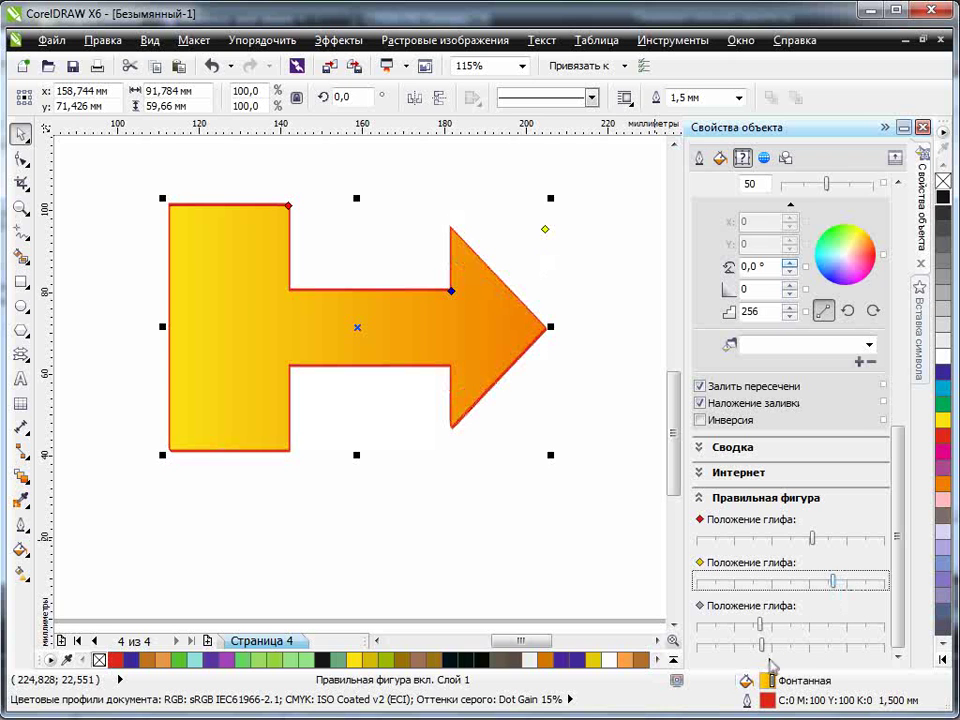
{"action": "left_click_drag", "start_coordinate": [765, 648], "coordinate": [814, 650]}
{"action": "mouse_move", "coordinate": [762, 628]}
{"action": "left_mouse_down"}
{"action": "mouse_move", "coordinate": [737, 628]}
{"action": "mouse_move", "coordinate": [806, 628]}
{"action": "mouse_move", "coordinate": [742, 628]}
{"action": "mouse_move", "coordinate": [760, 628]}
{"action": "left_mouse_up"}
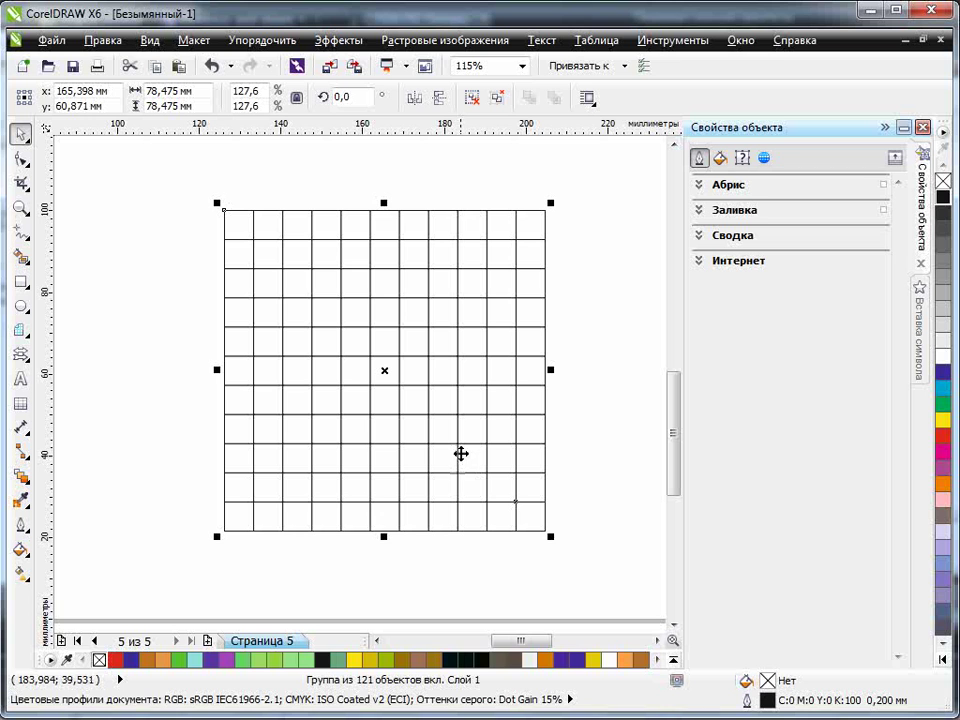
Give the graph-paper grid on page 5 a red outline 1.0 mm wide
{"action": "left_click", "coordinate": [21, 333]}
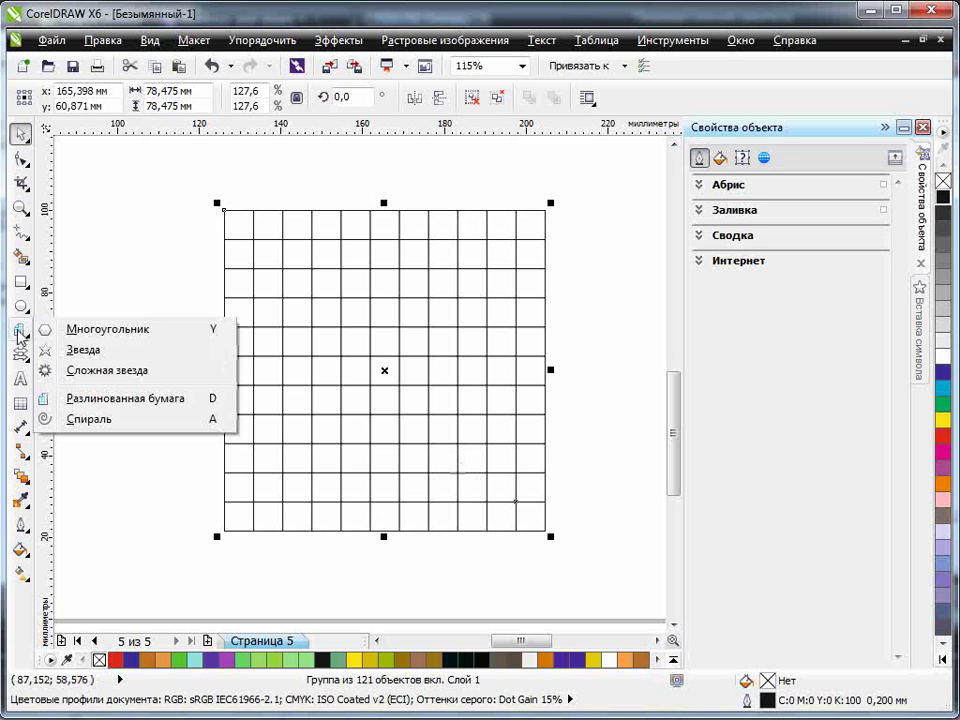
{"action": "left_click", "coordinate": [701, 186]}
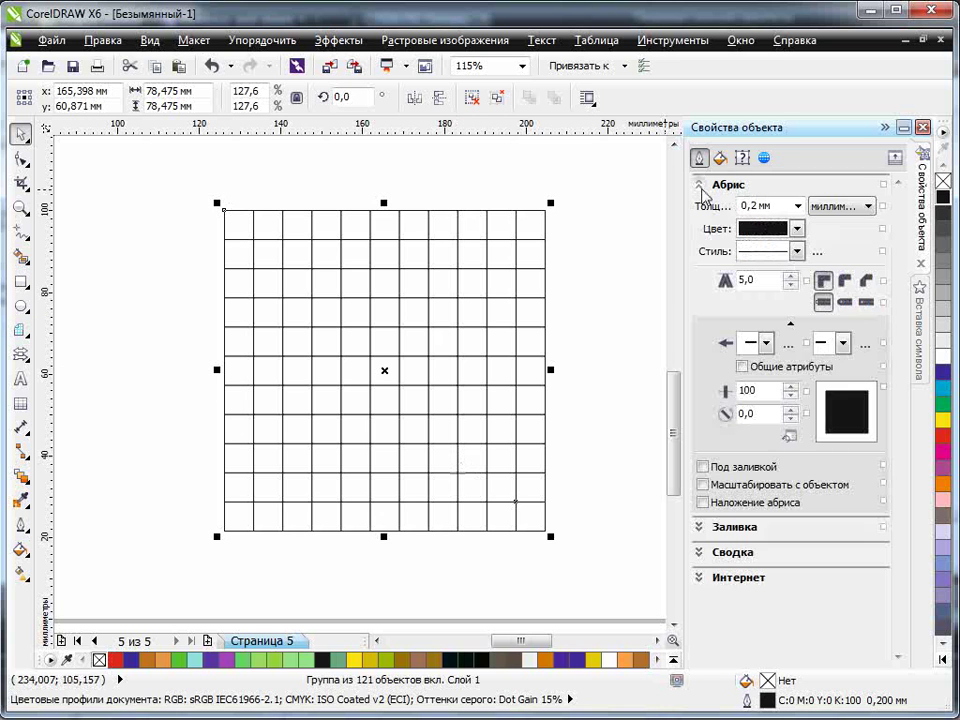
{"action": "left_click", "coordinate": [797, 229]}
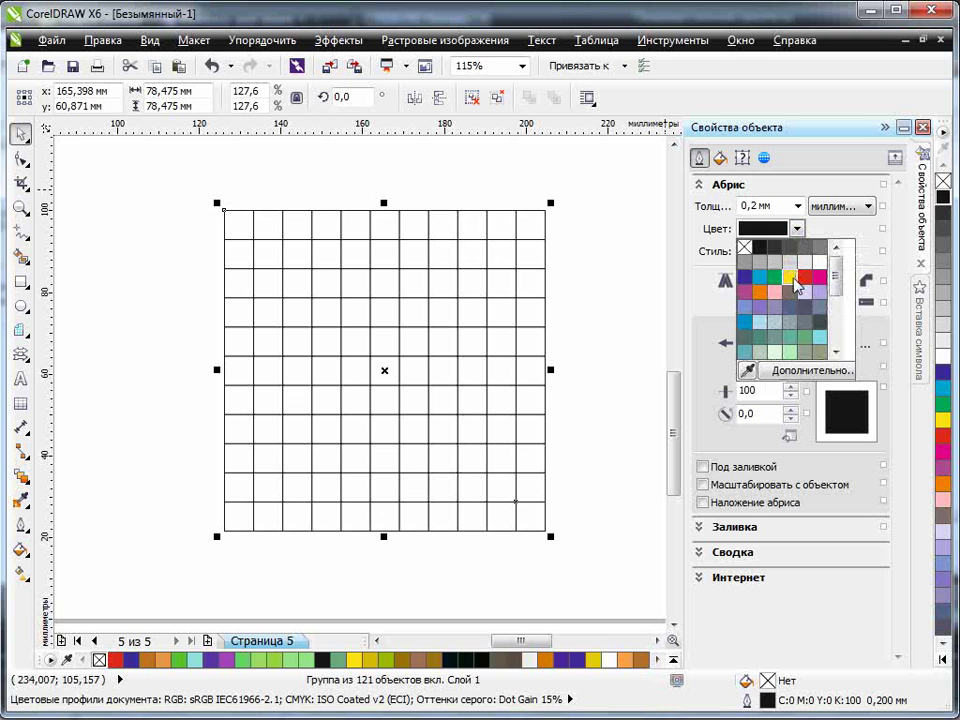
{"action": "left_click", "coordinate": [790, 272]}
{"action": "left_click", "coordinate": [797, 206]}
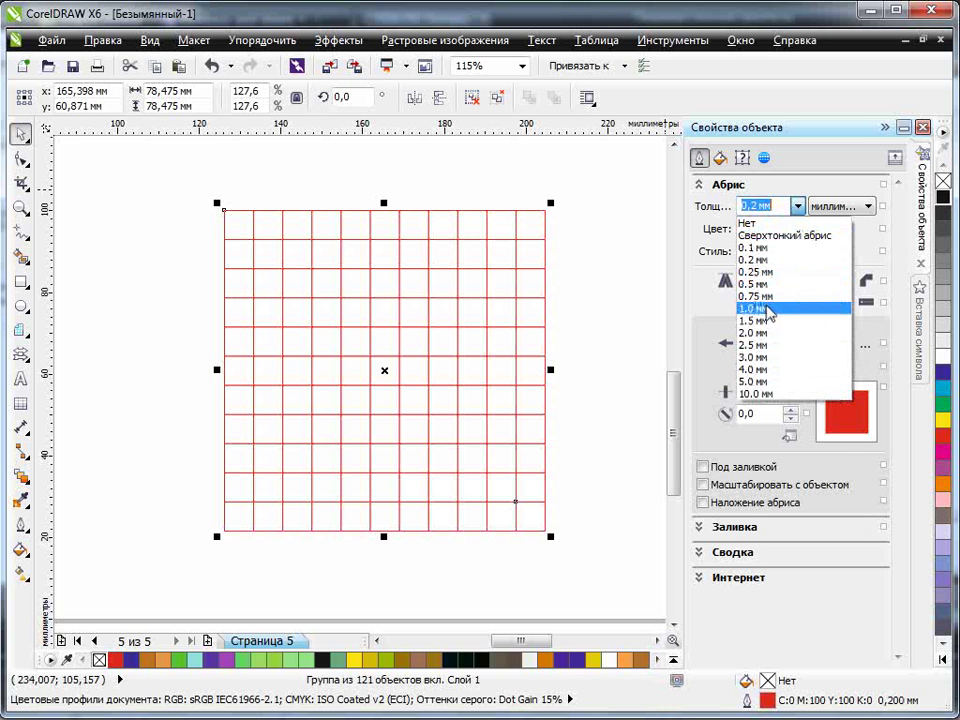
{"action": "left_click", "coordinate": [768, 309]}
Set the grid's outline to sit behind the fill, scale with the object and overprint
{"action": "left_click", "coordinate": [703, 466]}
{"action": "left_click", "coordinate": [704, 485]}
{"action": "left_click", "coordinate": [703, 502]}
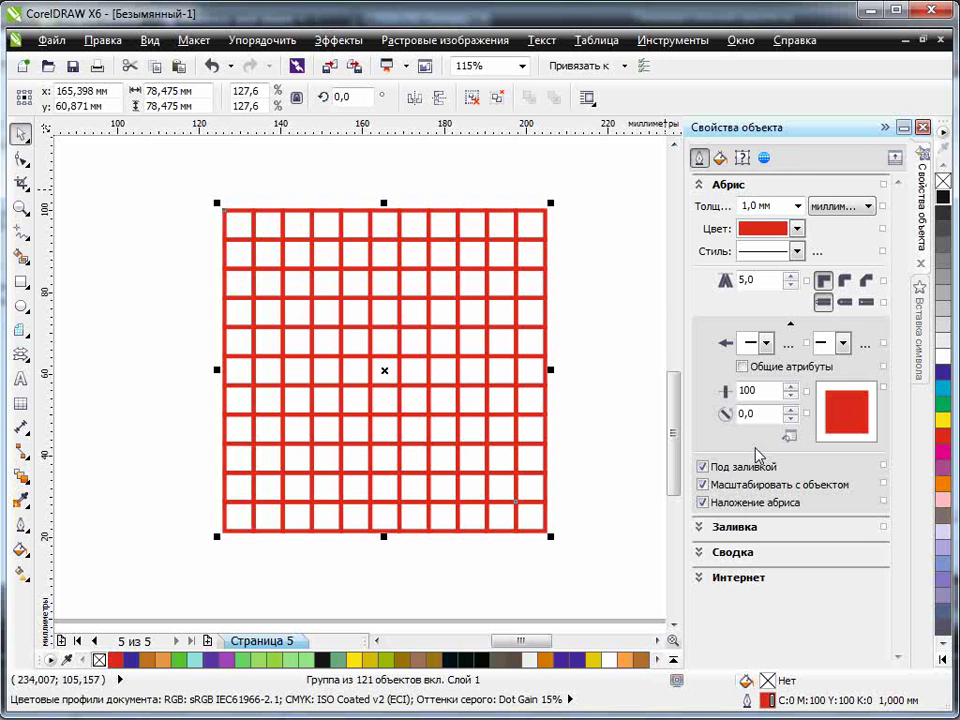
Apply a linear two-colour fountain fill from dark green to white to the grid cells, angled at -111.8°
{"action": "left_click", "coordinate": [706, 528]}
{"action": "left_click", "coordinate": [753, 550]}
{"action": "left_click_drag", "start_coordinate": [900, 453], "coordinate": [905, 521]}
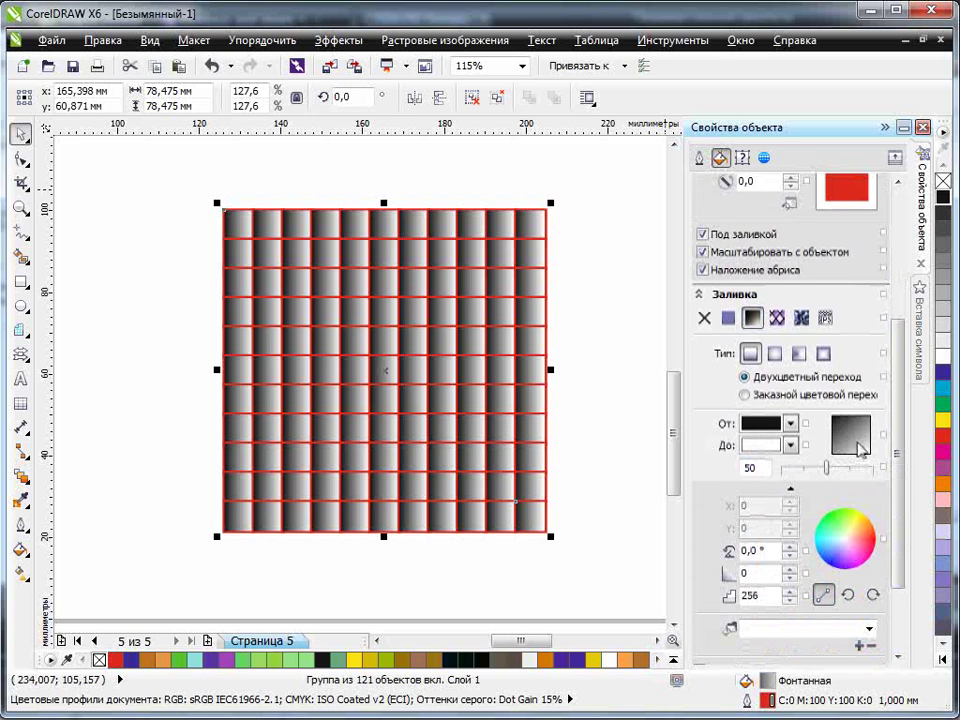
{"action": "left_click_drag", "start_coordinate": [850, 452], "coordinate": [789, 421]}
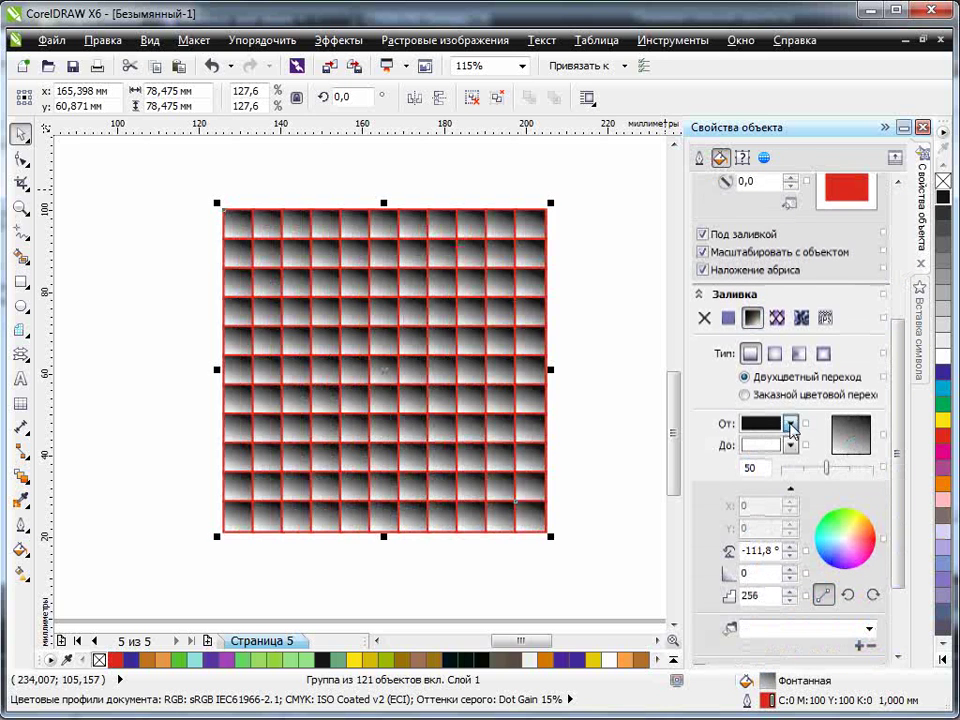
{"action": "left_click", "coordinate": [790, 423]}
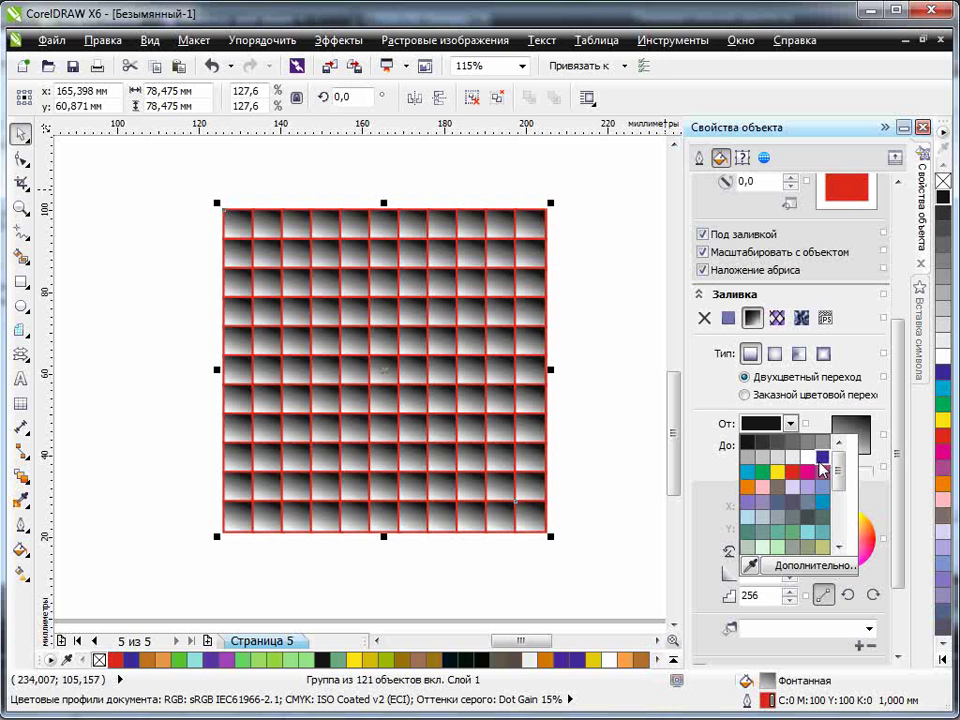
{"action": "left_click", "coordinate": [760, 535]}
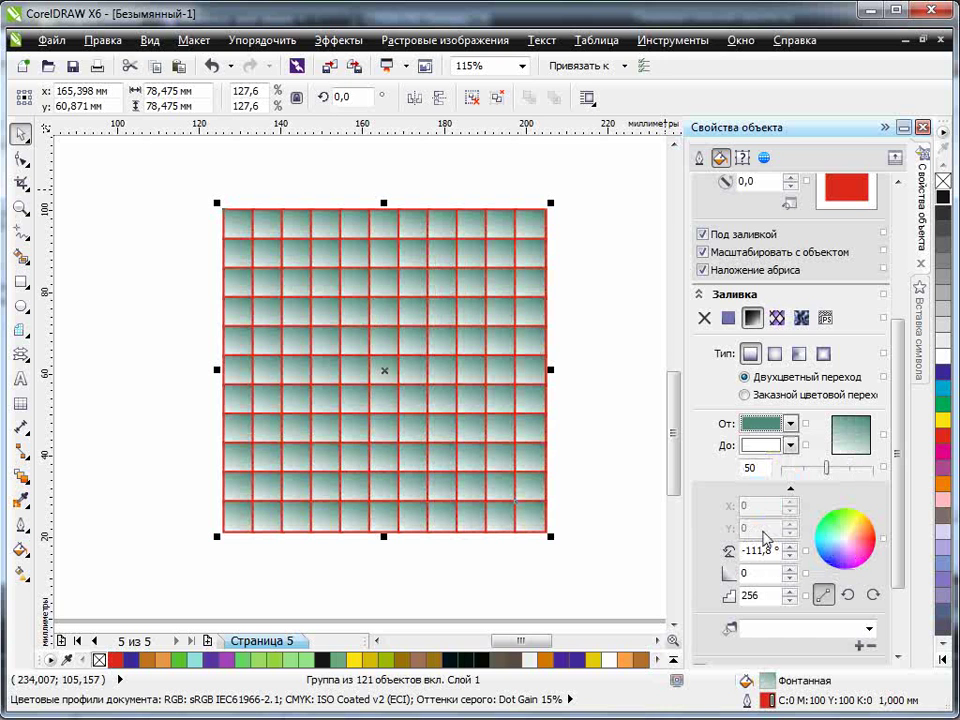
{"action": "left_click", "coordinate": [791, 446]}
{"action": "left_click", "coordinate": [791, 446]}
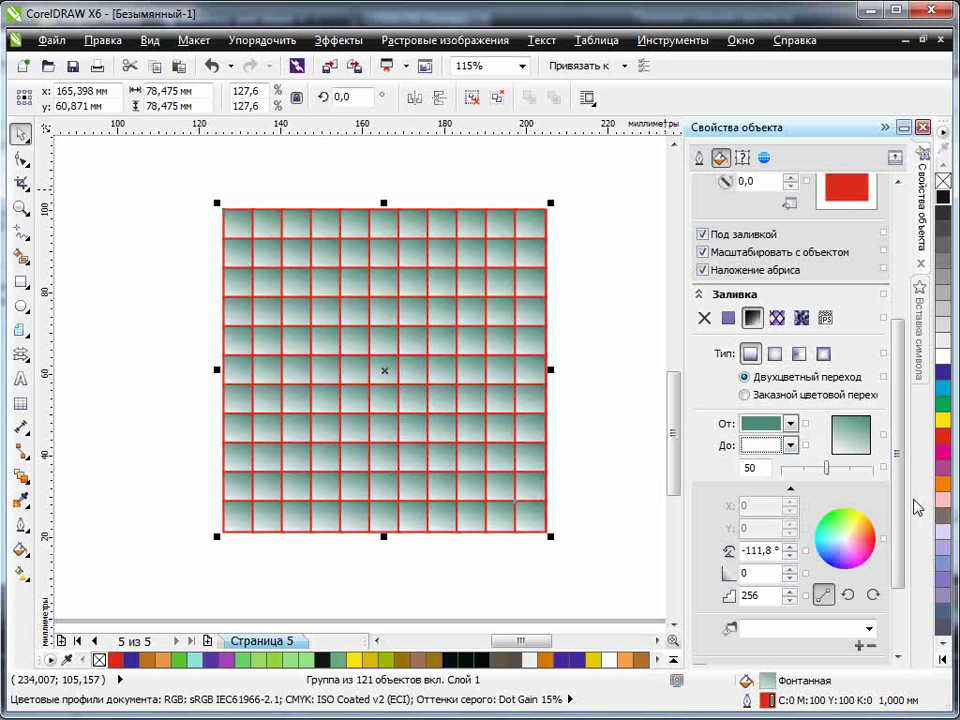
Convert the grid's fountain fill to a custom blend with a light green stop at position 48 and a dark green end colour
{"action": "left_click", "coordinate": [810, 398]}
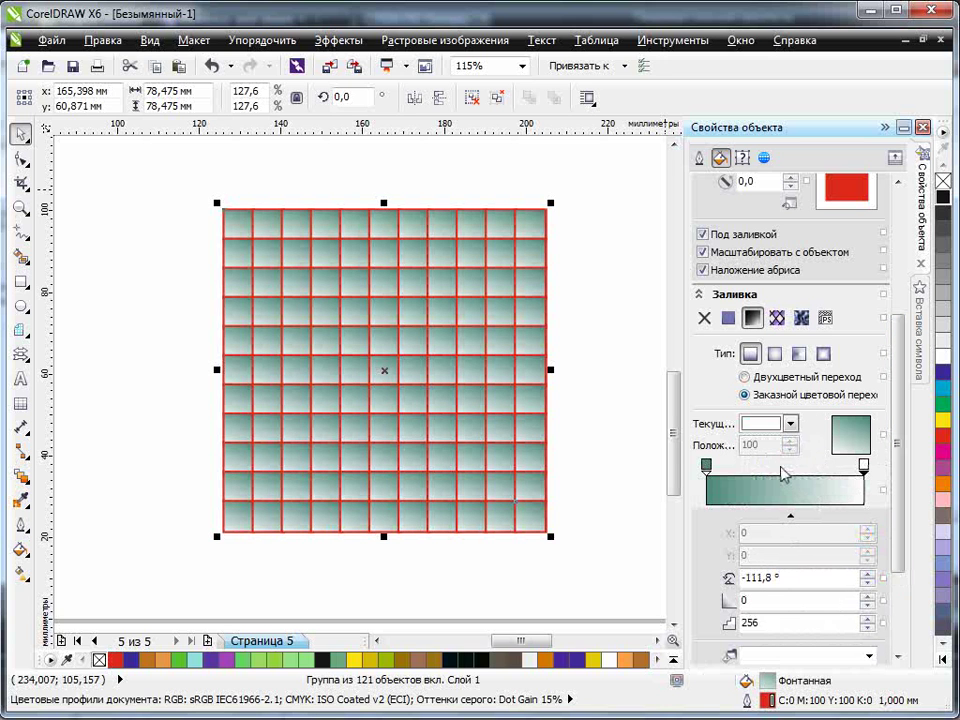
{"action": "double_click", "coordinate": [781, 466]}
{"action": "left_click", "coordinate": [790, 423]}
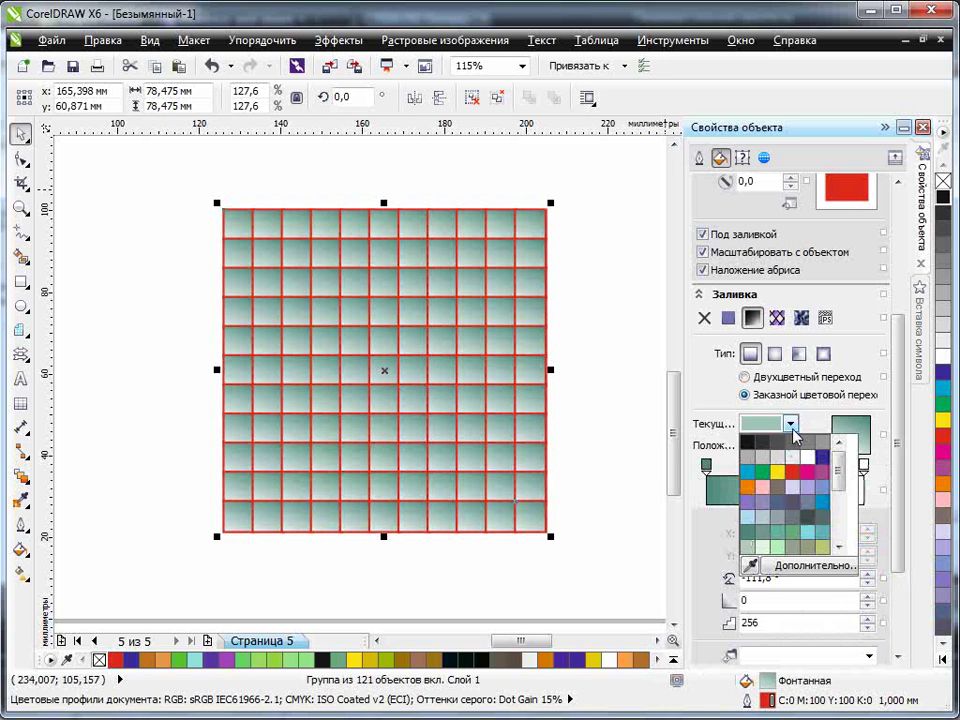
{"action": "left_click", "coordinate": [778, 544]}
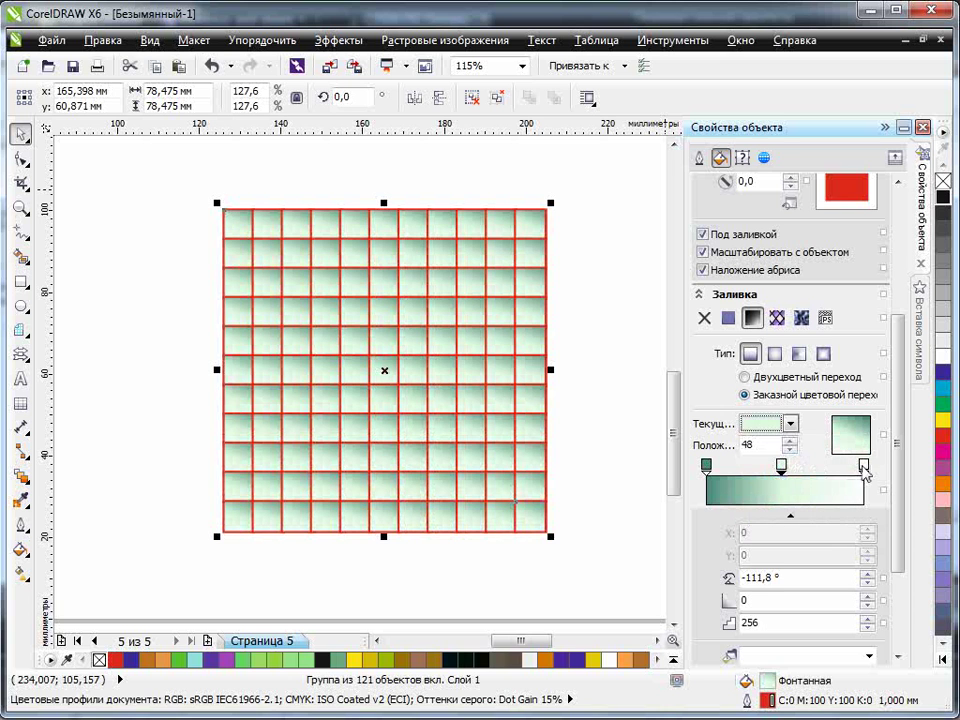
{"action": "left_click", "coordinate": [864, 466]}
{"action": "left_click", "coordinate": [790, 423]}
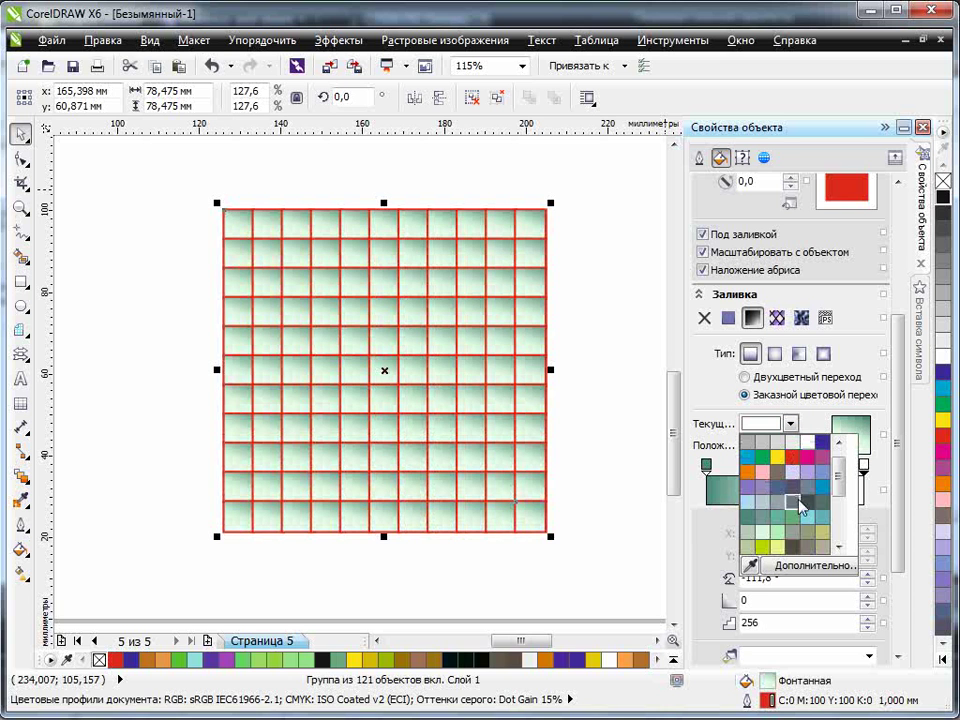
{"action": "left_click", "coordinate": [746, 517]}
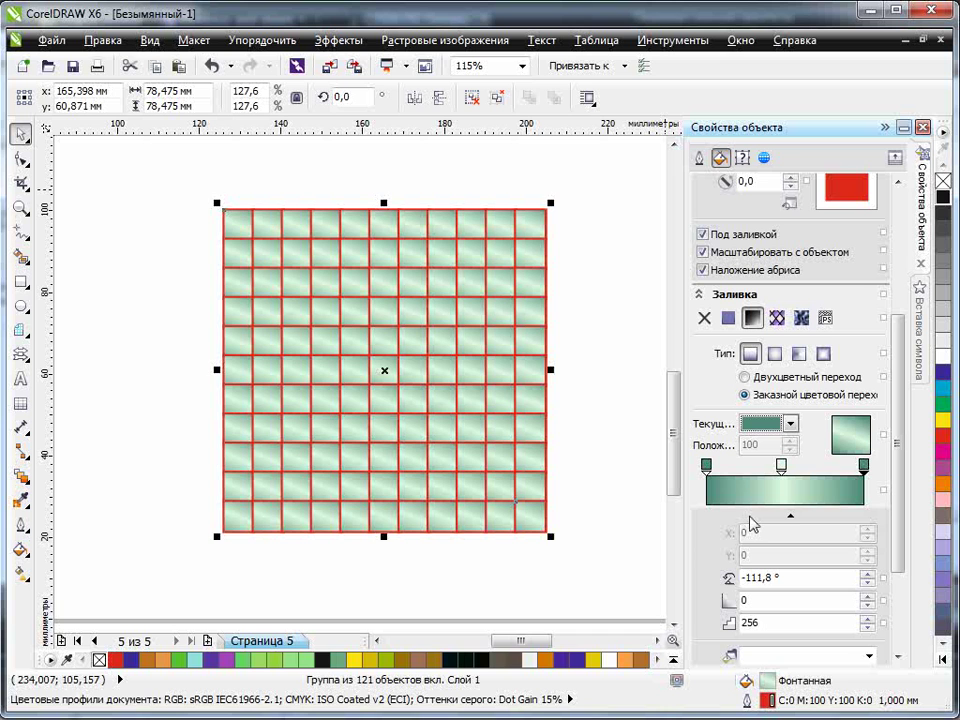
Recolour the grid's outline green, and replace that colour with white
{"action": "scroll", "coordinate": [897, 300], "scroll_direction": "up", "scroll_amount": 5}
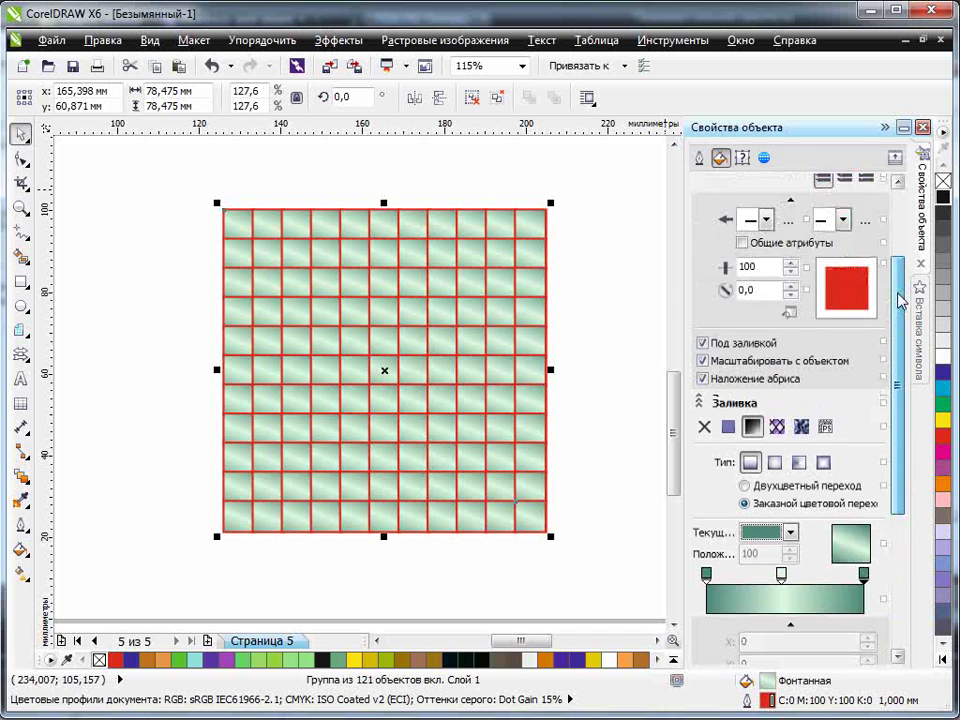
{"action": "left_click", "coordinate": [797, 229]}
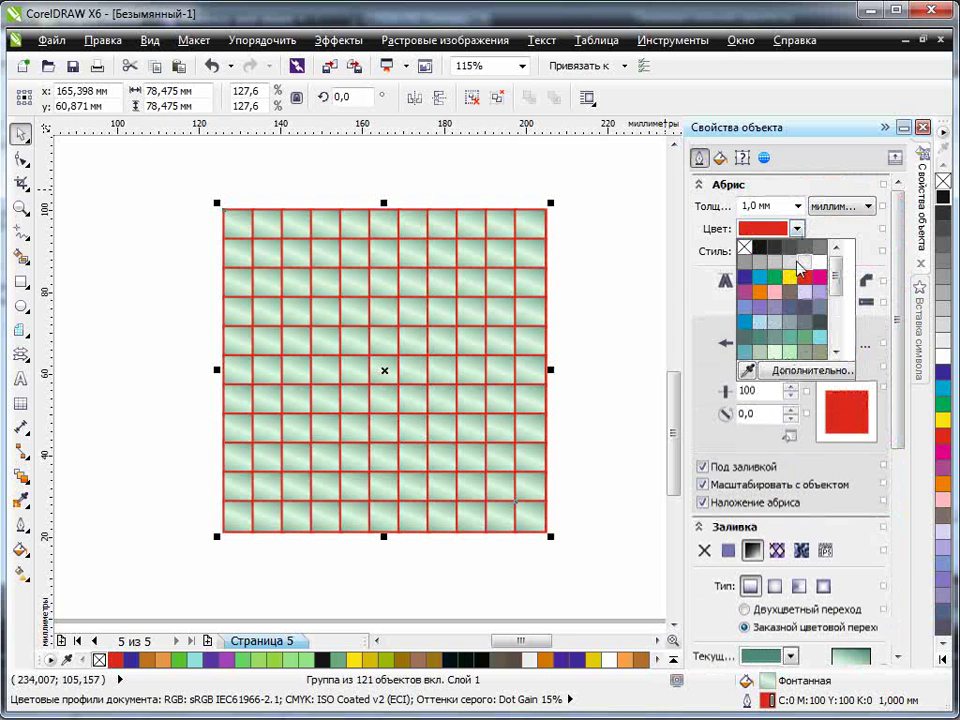
{"action": "left_click", "coordinate": [775, 278]}
{"action": "left_click", "coordinate": [797, 229]}
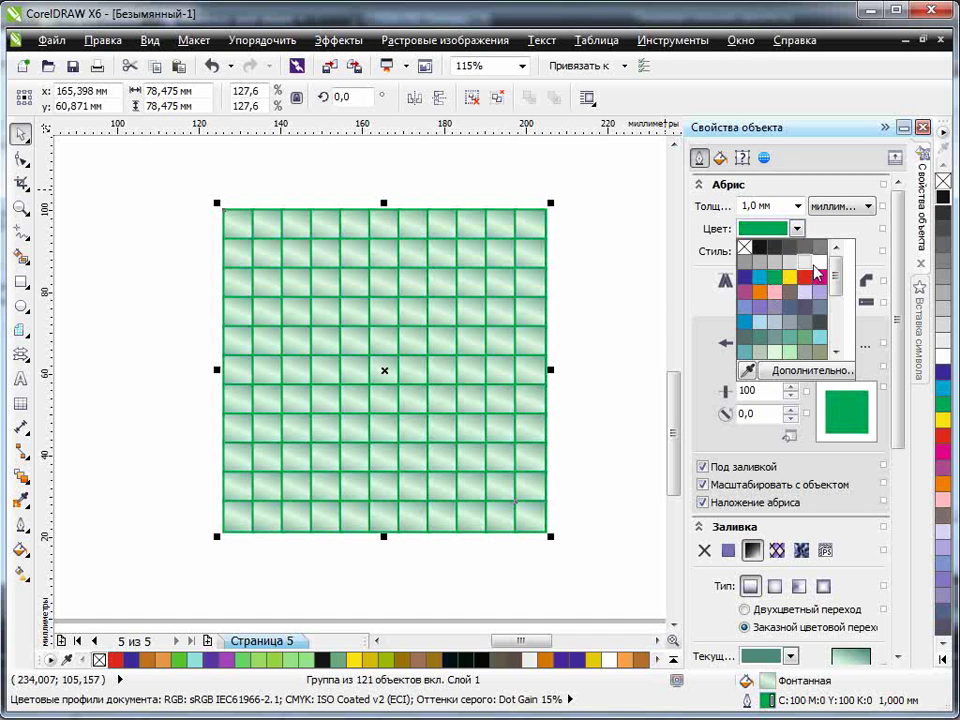
{"action": "left_click", "coordinate": [820, 268]}
Lock the grid group against editing and undo the lock
{"action": "scroll", "coordinate": [896, 529], "scroll_direction": "down", "scroll_amount": 10}
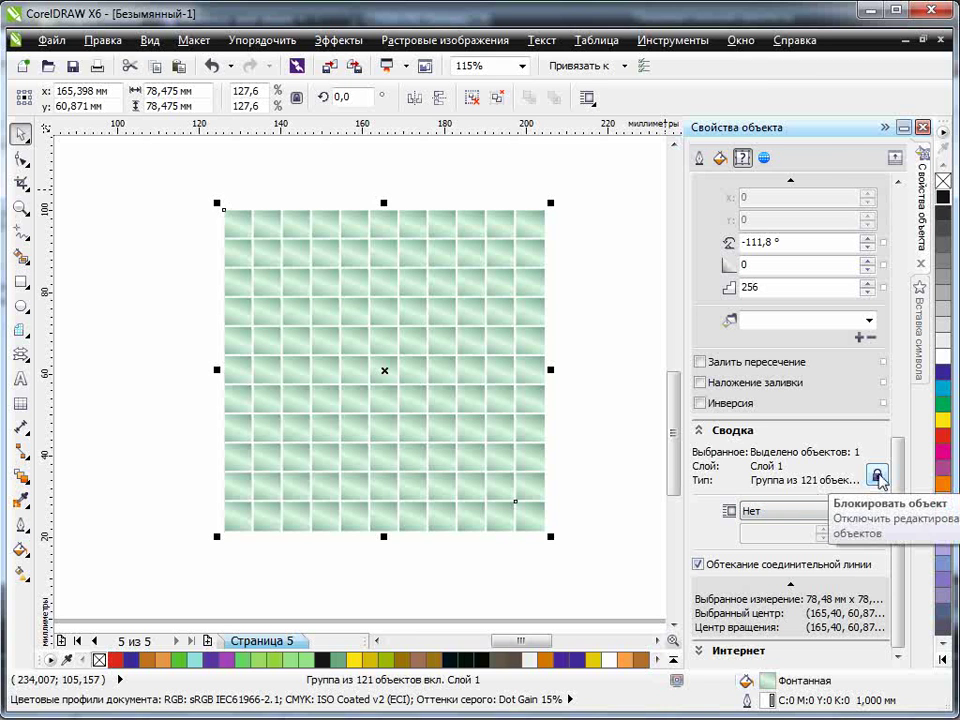
{"action": "left_click", "coordinate": [877, 478]}
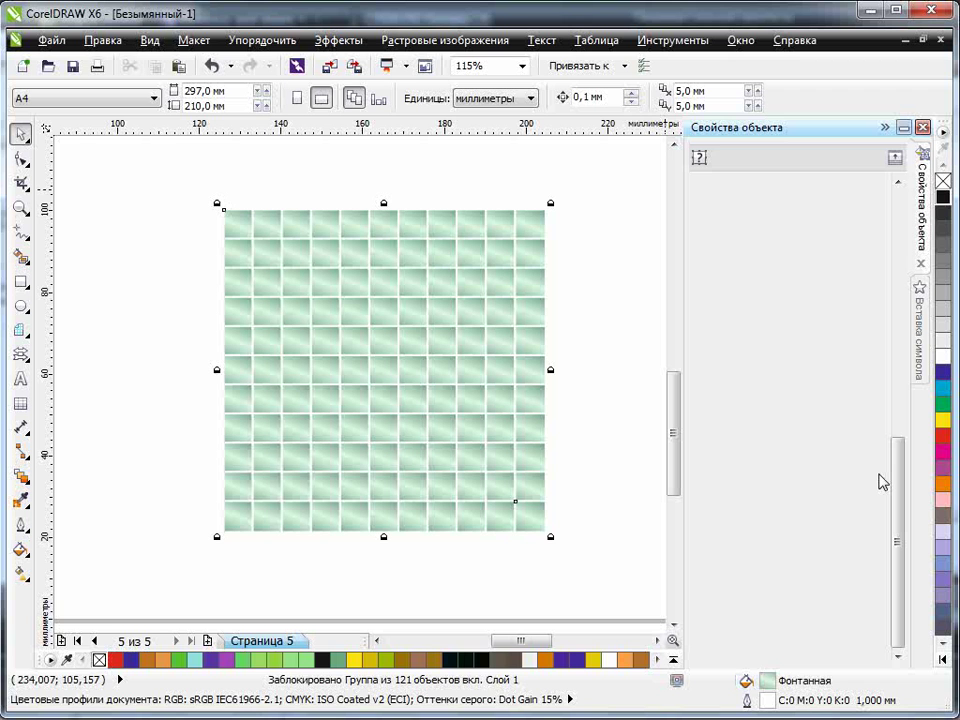
{"action": "key", "text": "ctrl+z"}
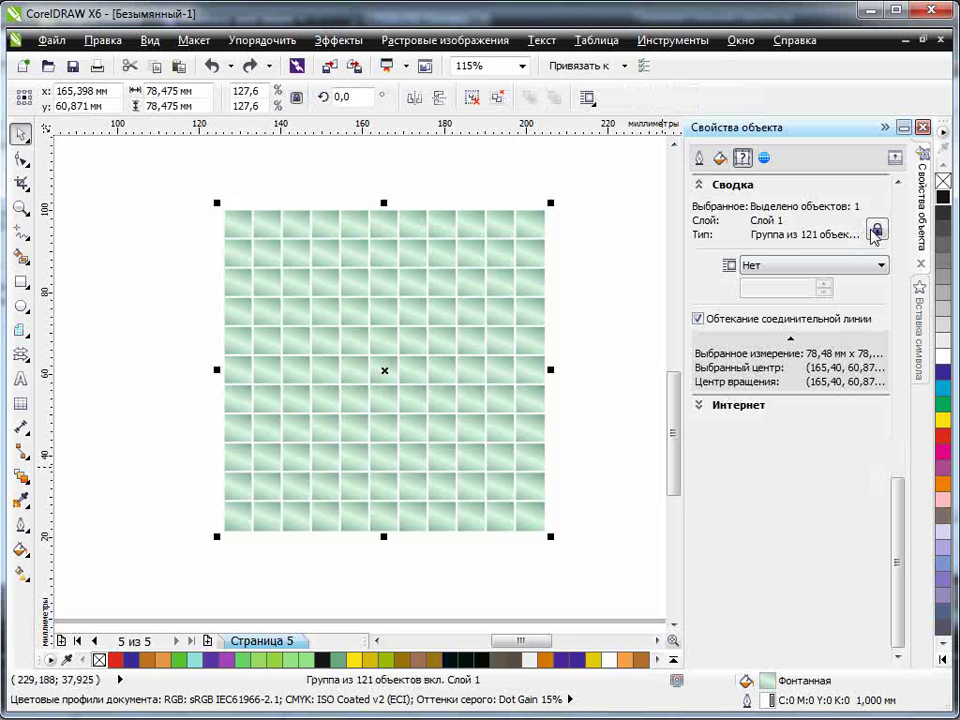
{"action": "left_click", "coordinate": [250, 66]}
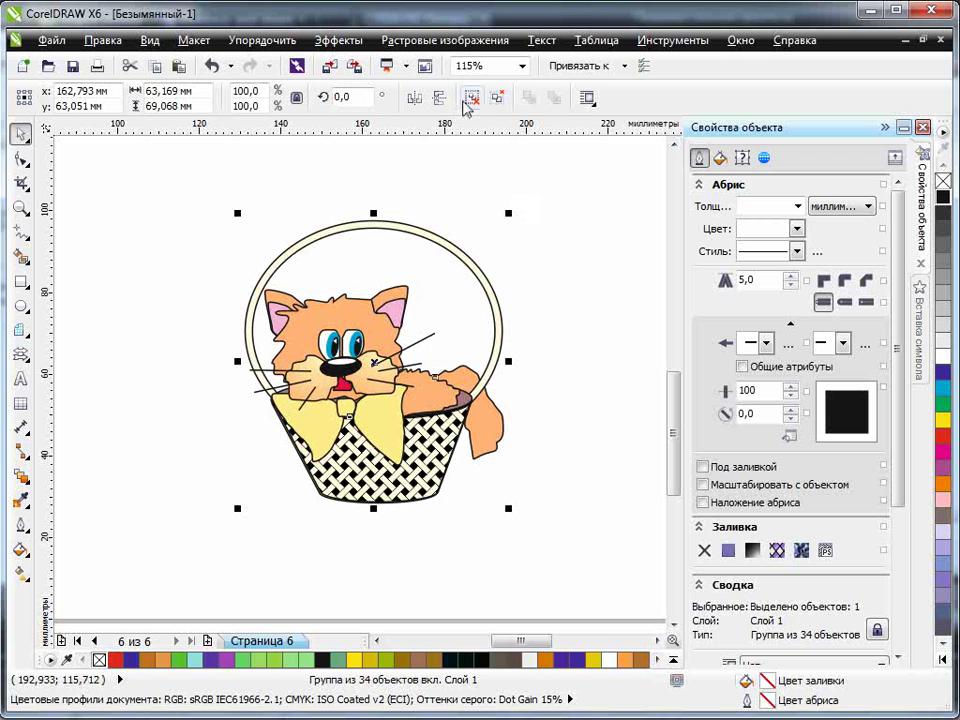
Ungroup all objects of the cat-in-a-basket clipart on page 6 and select the three yellow bow pieces
{"action": "left_click", "coordinate": [496, 97]}
{"action": "left_click", "coordinate": [557, 257]}
{"action": "left_click", "coordinate": [300, 410]}
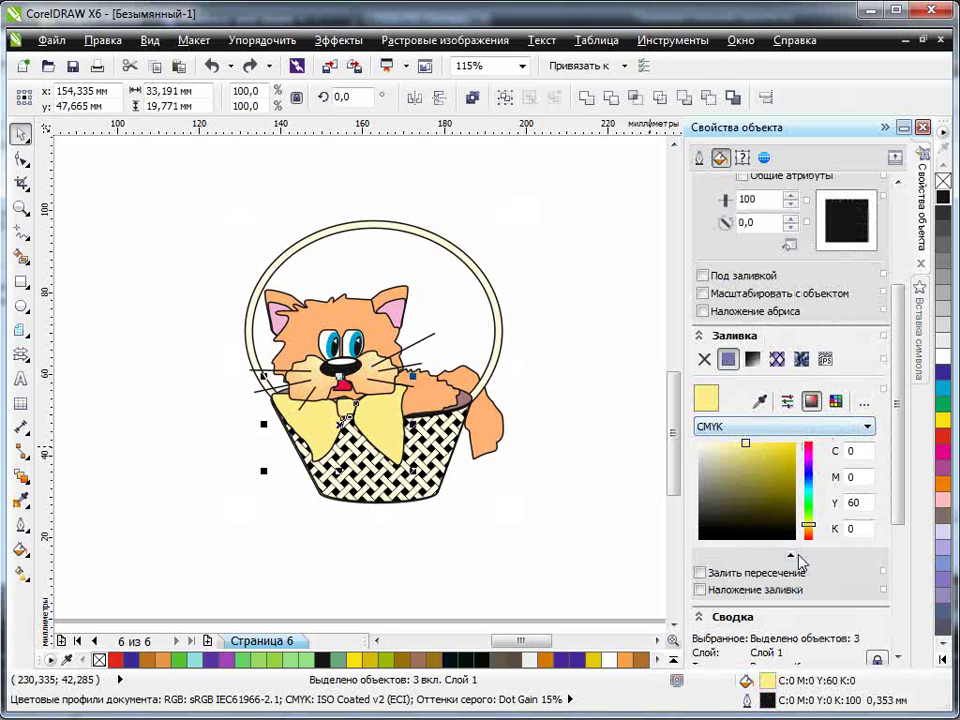
Apply the Красный кирпич (red brick) texture fill to the cat's bow with intersection fill enabled
{"action": "left_click", "coordinate": [803, 361]}
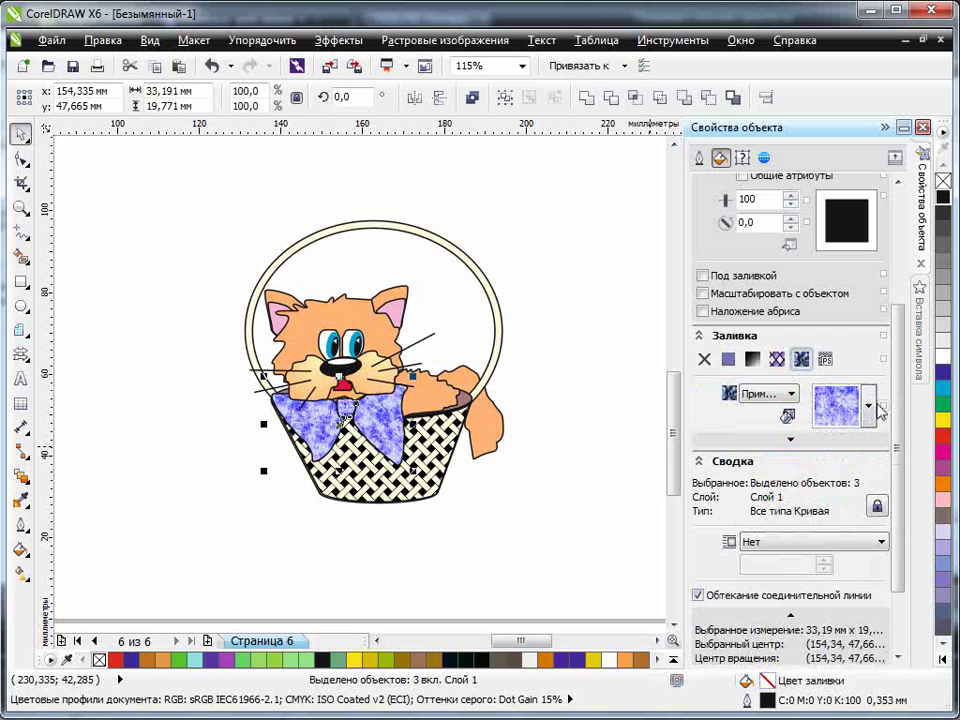
{"action": "left_click", "coordinate": [868, 405]}
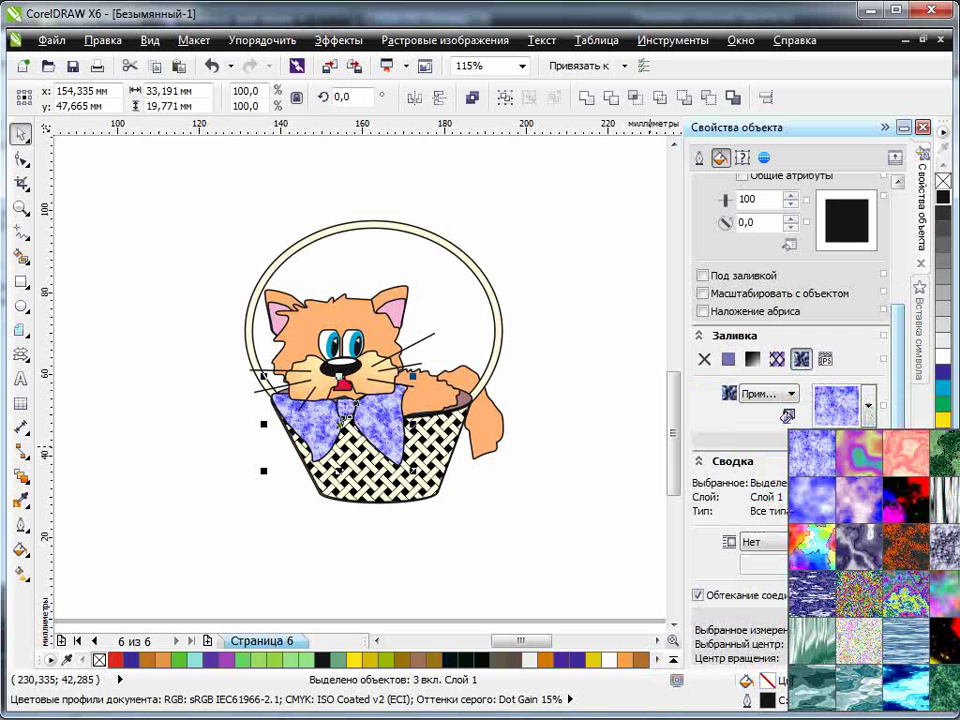
{"action": "left_click", "coordinate": [908, 546]}
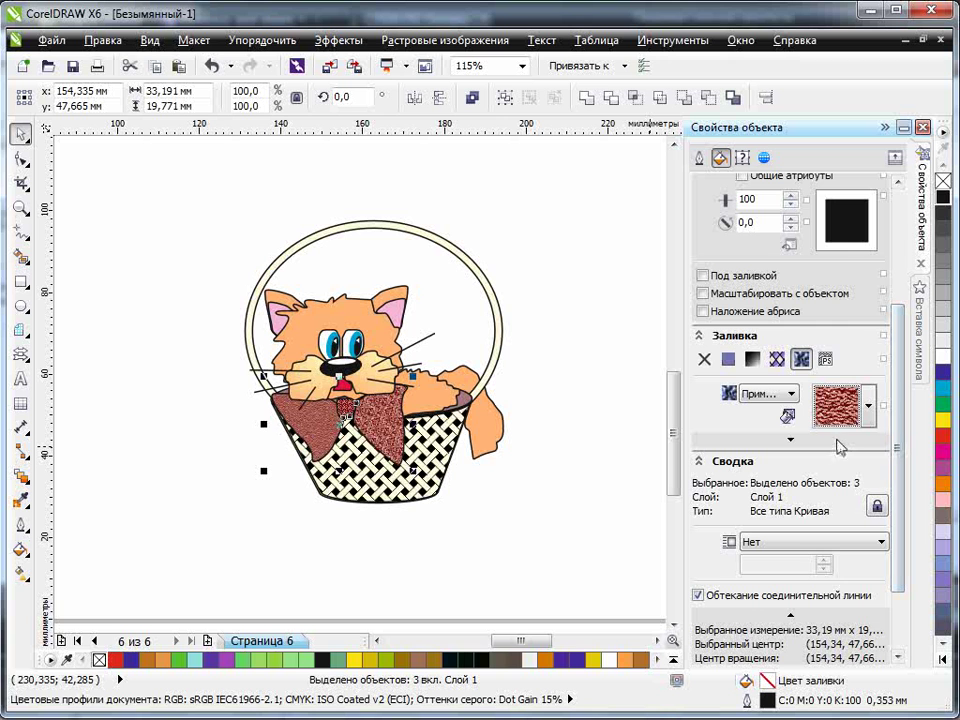
{"action": "left_click", "coordinate": [791, 443]}
{"action": "left_click", "coordinate": [699, 456]}
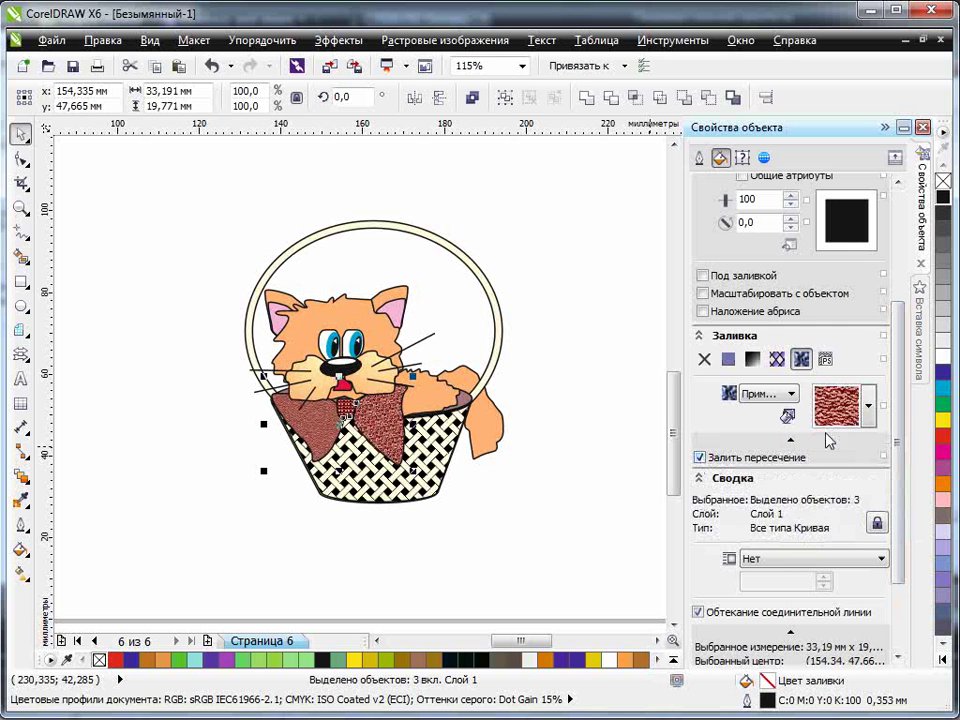
Open the bow texture's fill settings and preview the brick texture with a yellow light colour (Свет)
{"action": "scroll", "coordinate": [900, 428], "scroll_direction": "down", "scroll_amount": 3}
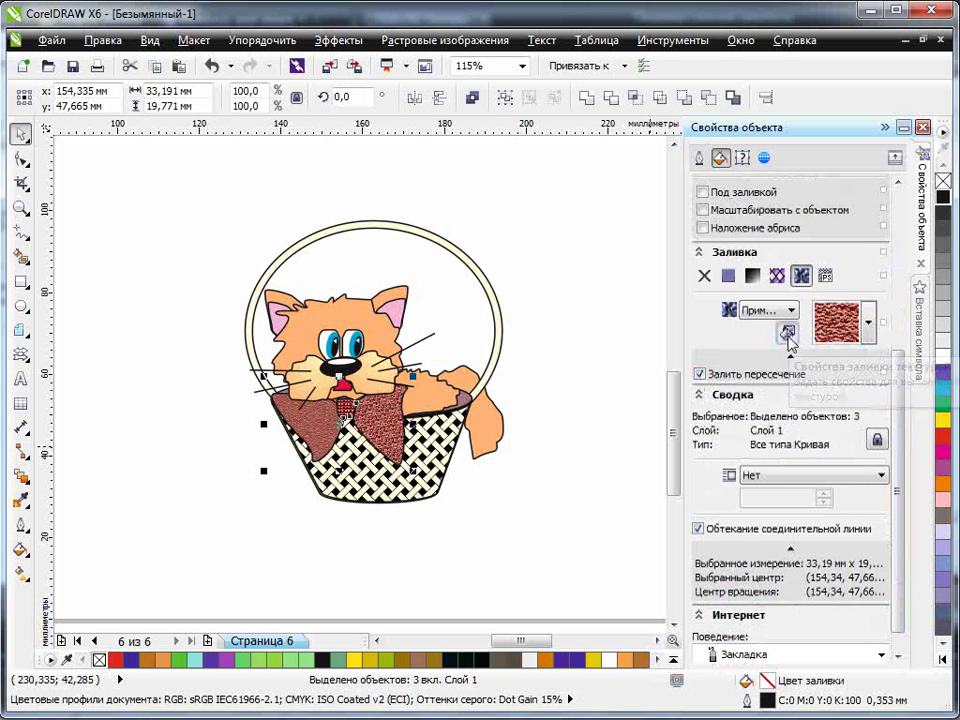
{"action": "left_click", "coordinate": [789, 334]}
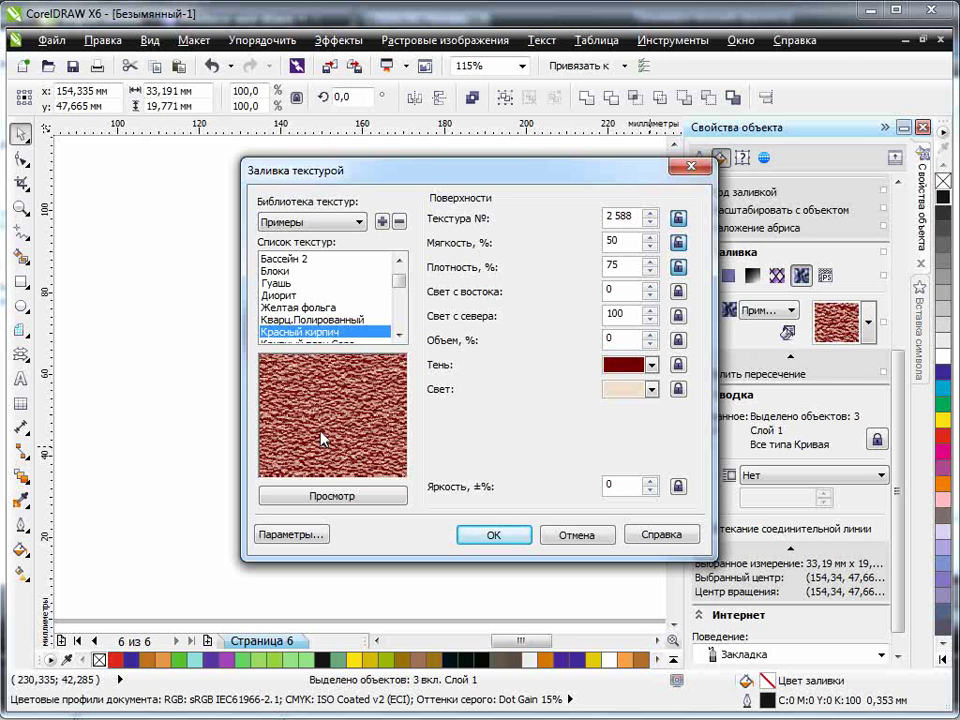
{"action": "left_click", "coordinate": [651, 389]}
{"action": "left_click", "coordinate": [640, 398]}
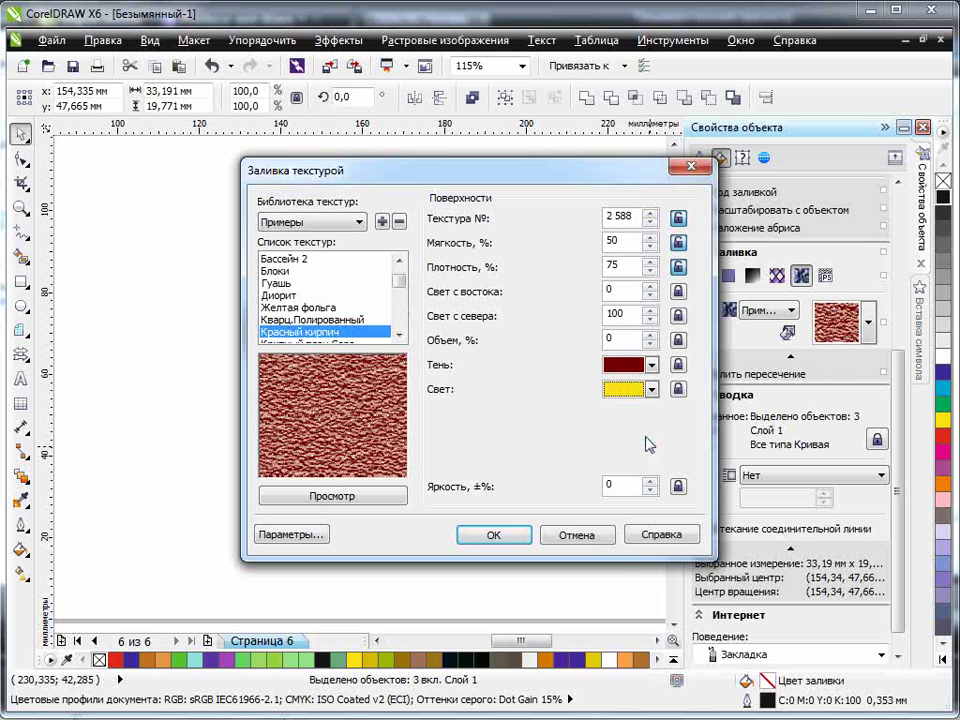
{"action": "left_click", "coordinate": [340, 496]}
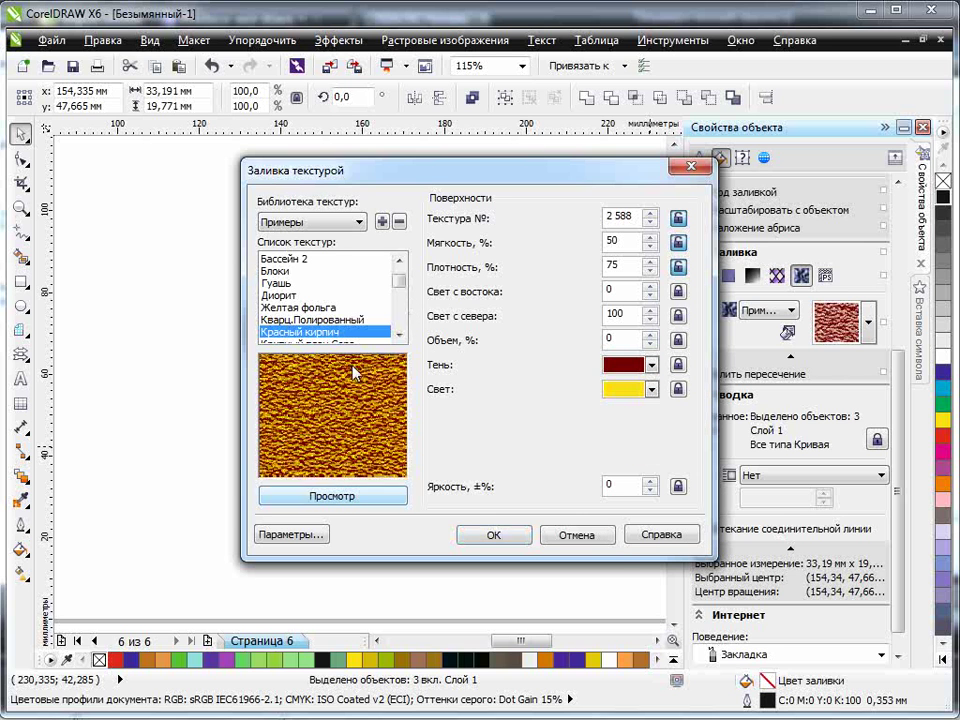
Set the brick texture's shadow colour (Тень) to red, preview it and apply it to the bow
{"action": "left_click", "coordinate": [651, 364]}
{"action": "left_click", "coordinate": [656, 424]}
{"action": "left_click", "coordinate": [651, 366]}
{"action": "left_click", "coordinate": [650, 413]}
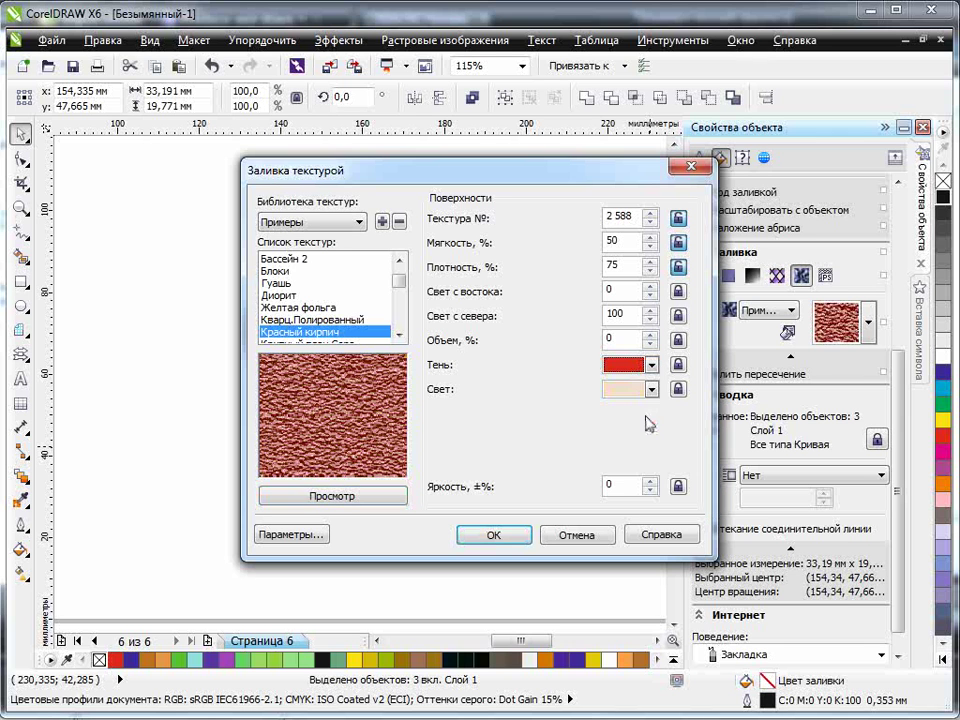
{"action": "left_click", "coordinate": [342, 495]}
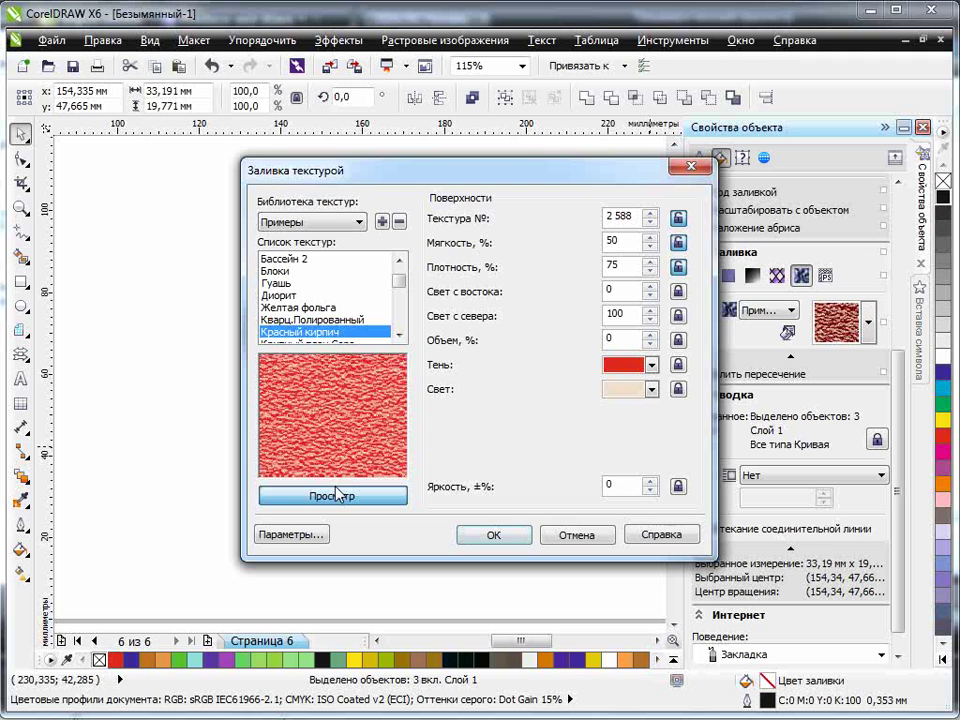
{"action": "left_click", "coordinate": [484, 536]}
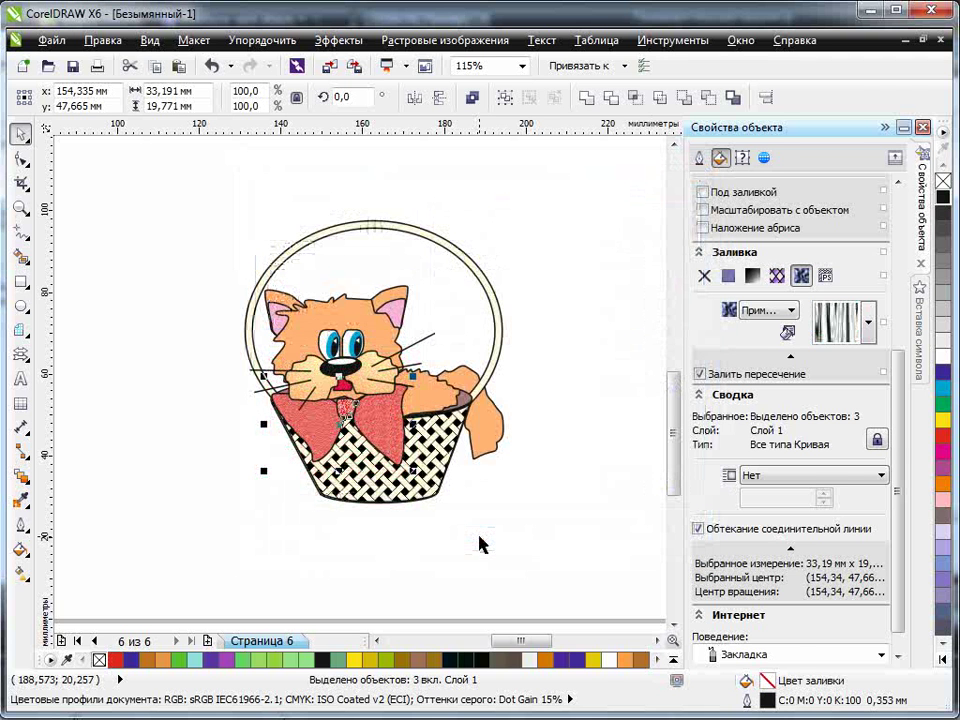
Select the basket, try the ColorBubbles, ColorReptiles and GreenLeaves PostScript fills on it, and return to Basketweave
{"action": "left_click", "coordinate": [431, 481]}
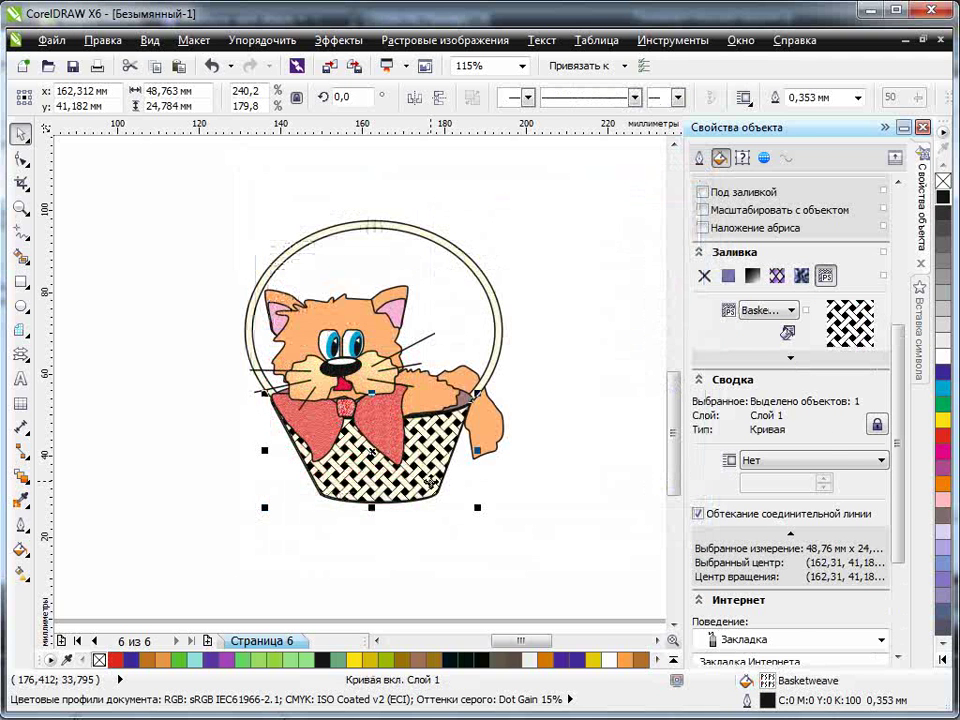
{"action": "left_click", "coordinate": [824, 278]}
{"action": "left_click", "coordinate": [790, 312]}
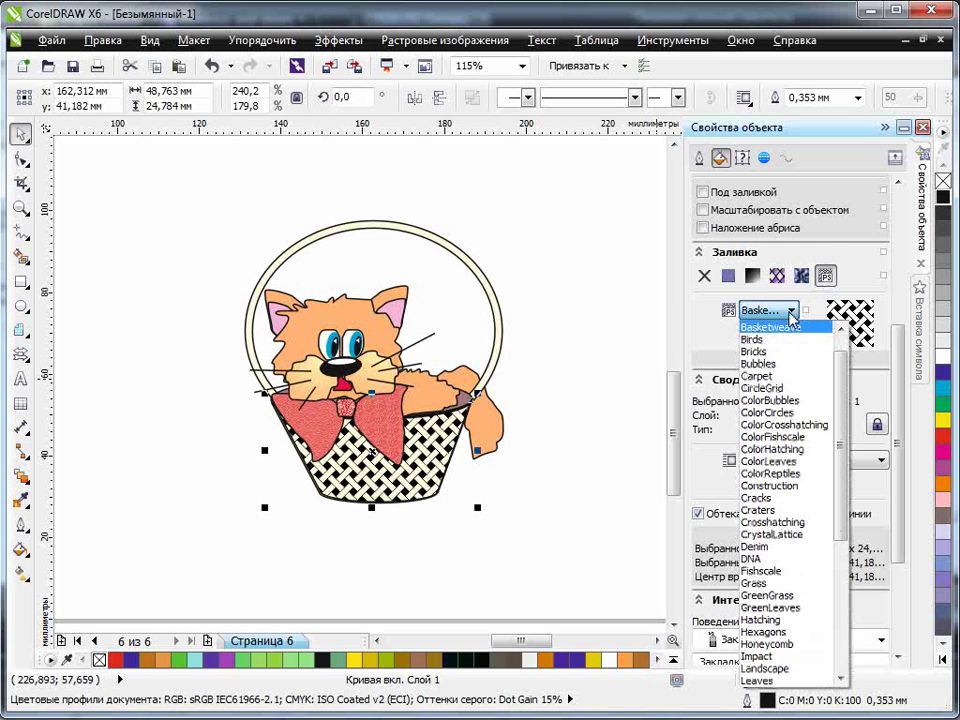
{"action": "left_click", "coordinate": [770, 398]}
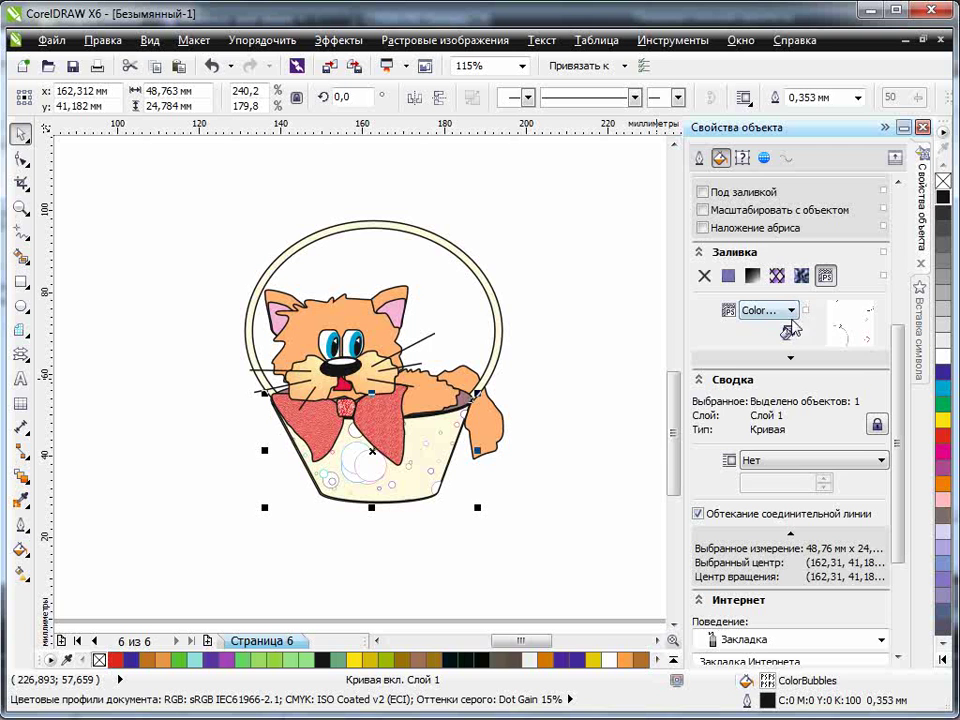
{"action": "left_click", "coordinate": [791, 311]}
{"action": "left_click", "coordinate": [800, 398]}
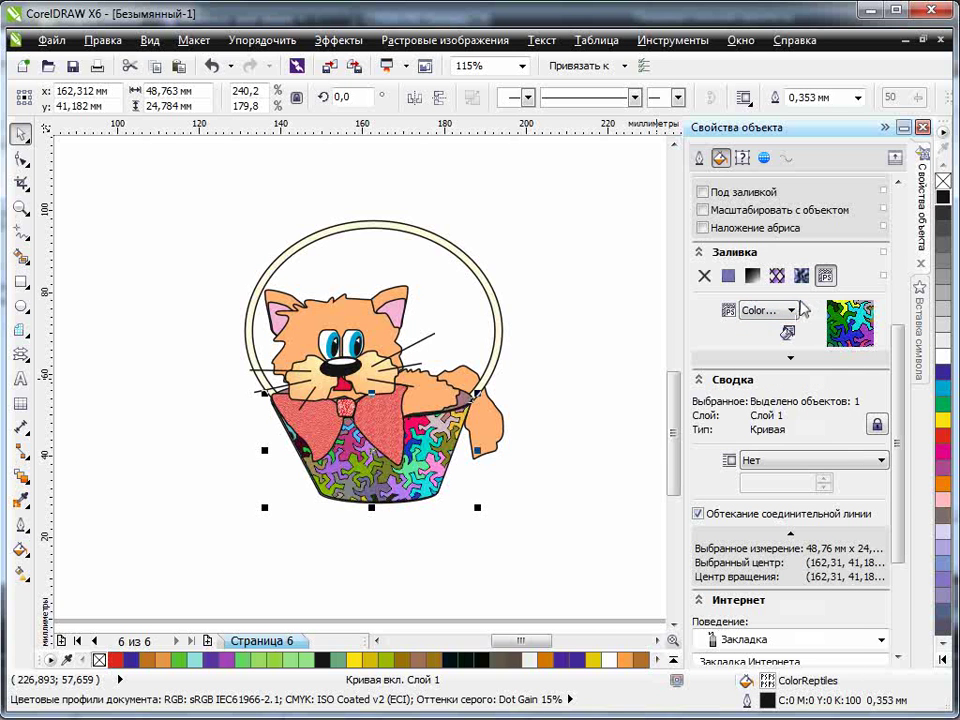
{"action": "left_click", "coordinate": [790, 311]}
{"action": "left_click", "coordinate": [778, 459]}
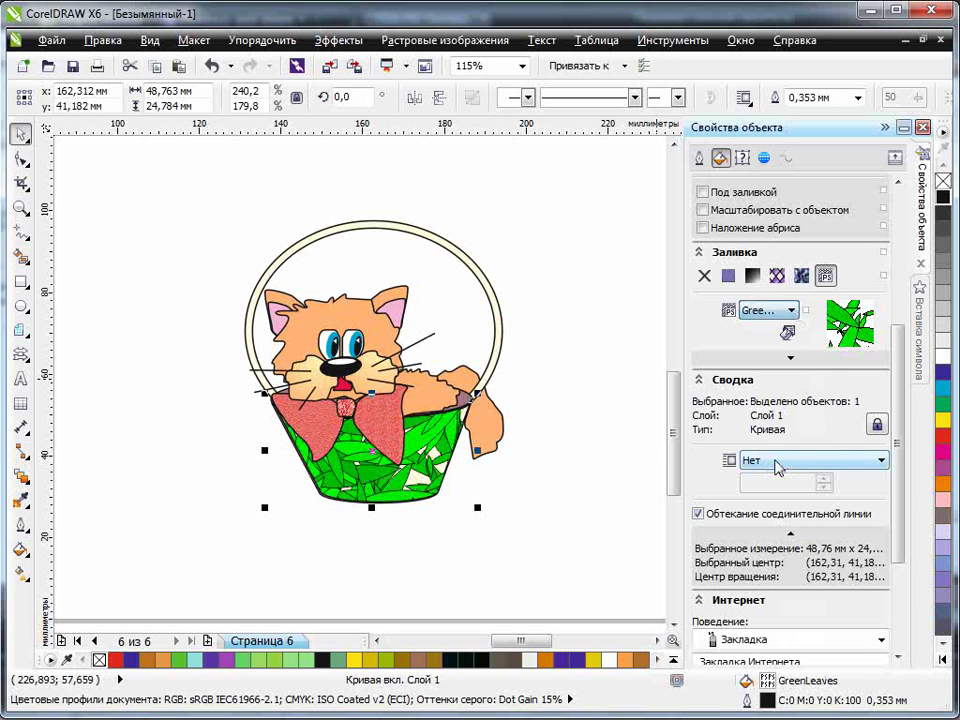
{"action": "left_click", "coordinate": [793, 312]}
{"action": "scroll", "coordinate": [790, 400], "scroll_direction": "up", "scroll_amount": 7}
{"action": "left_click", "coordinate": [770, 351]}
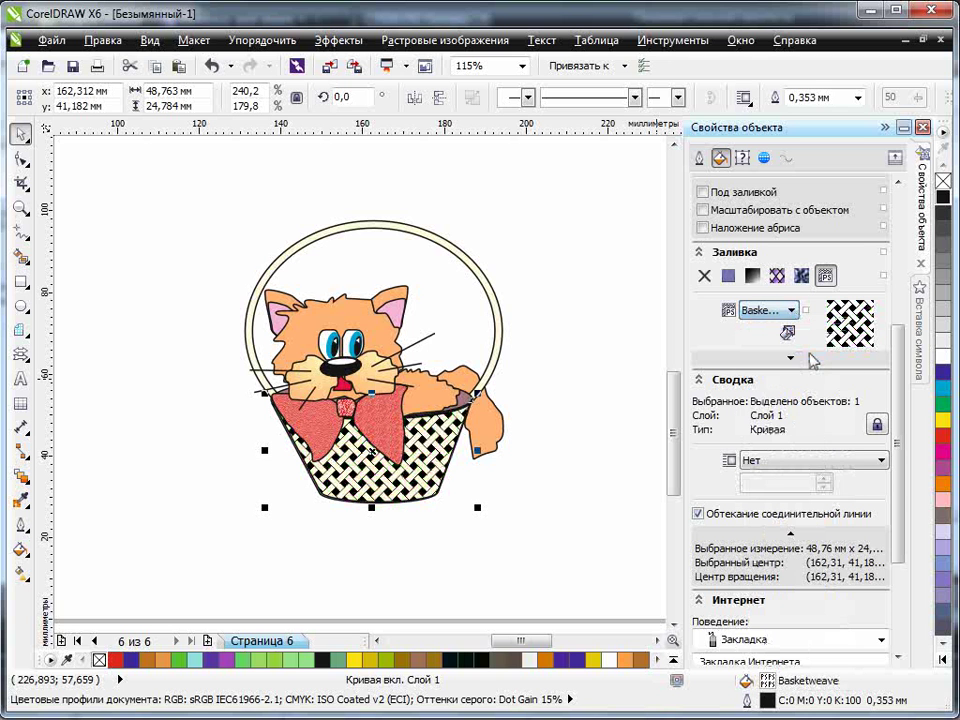
Try the CrystalLattice PostScript fill on the basket and restore its Basketweave fill
{"action": "left_click", "coordinate": [793, 312]}
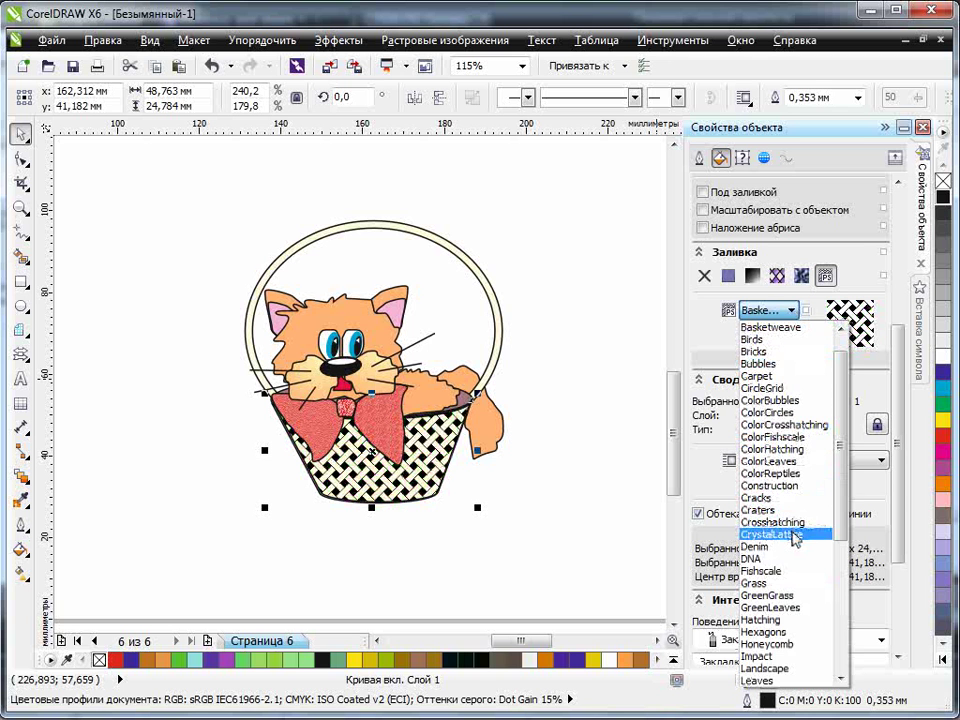
{"action": "left_click", "coordinate": [795, 537]}
{"action": "left_click", "coordinate": [793, 312]}
{"action": "left_click_drag", "start_coordinate": [840, 544], "coordinate": [845, 330]}
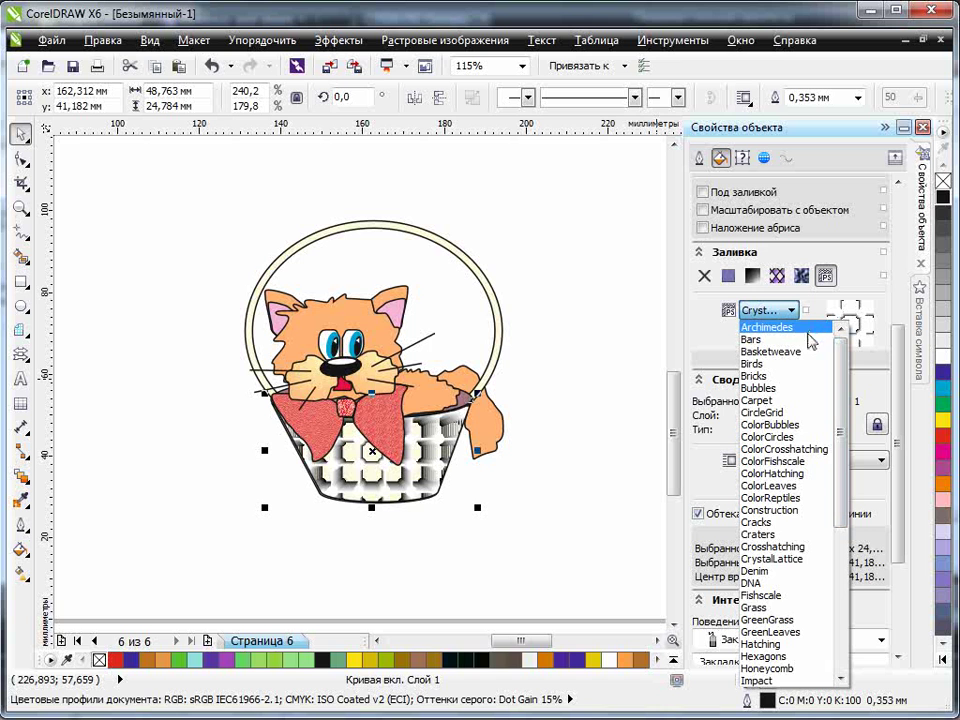
{"action": "left_click", "coordinate": [806, 351]}
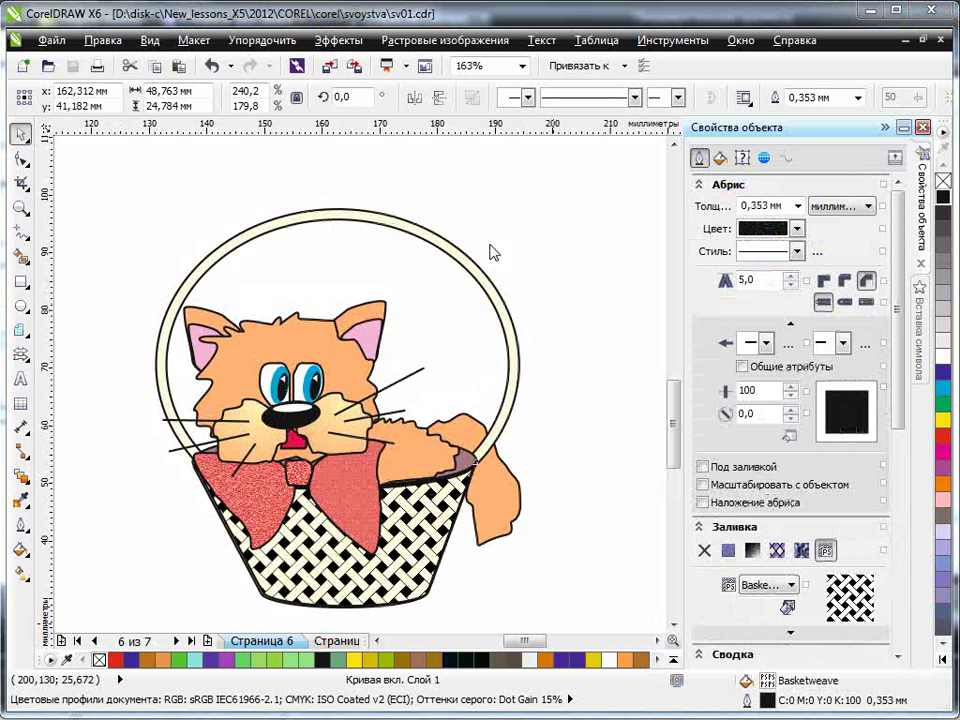
Give the basket a full-colour pattern fill, show its curve properties and deselect it
{"action": "left_click", "coordinate": [480, 272]}
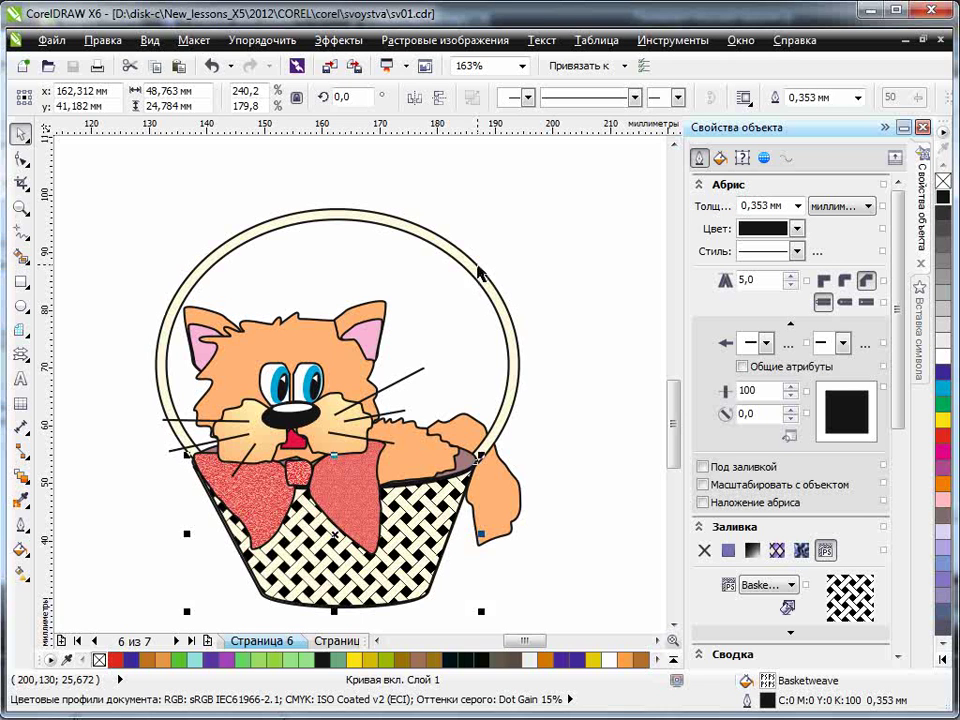
{"action": "left_click", "coordinate": [699, 187]}
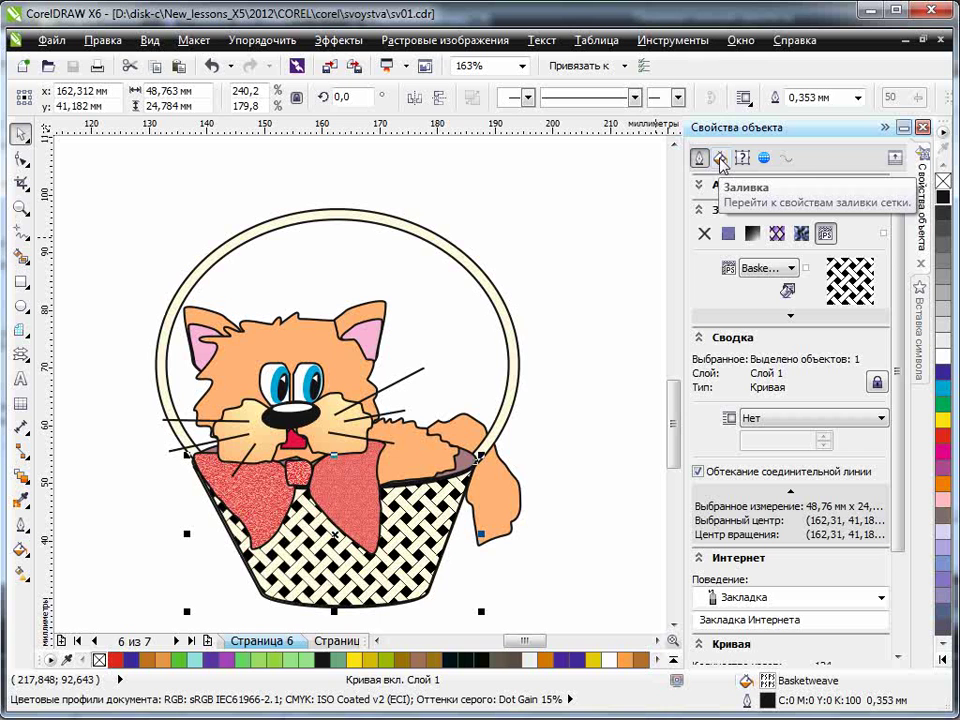
{"action": "left_click", "coordinate": [720, 158]}
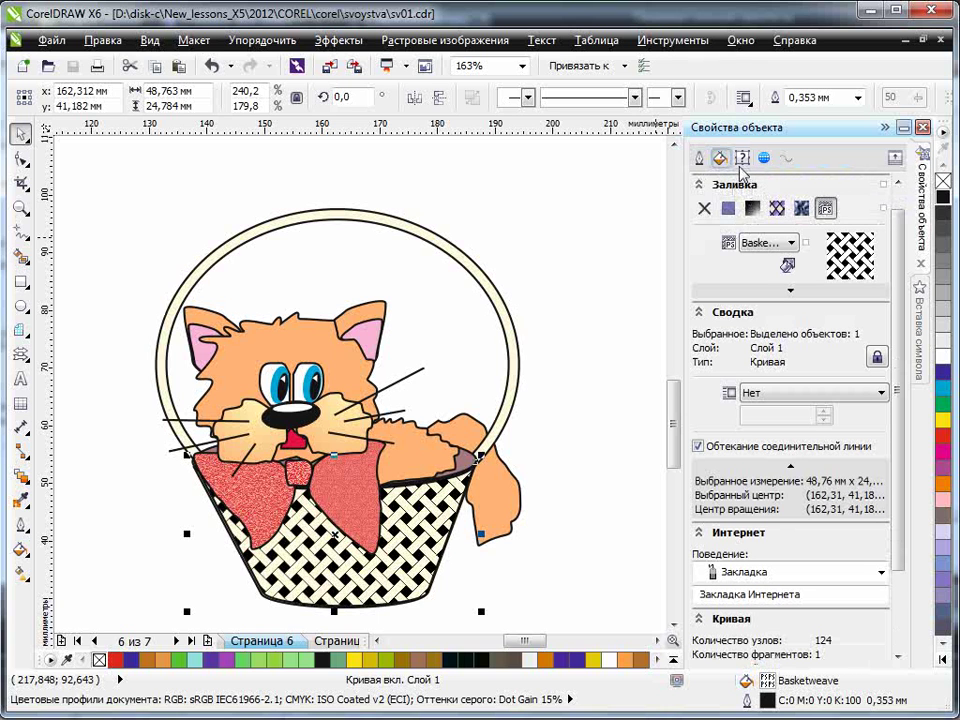
{"action": "left_click", "coordinate": [778, 209]}
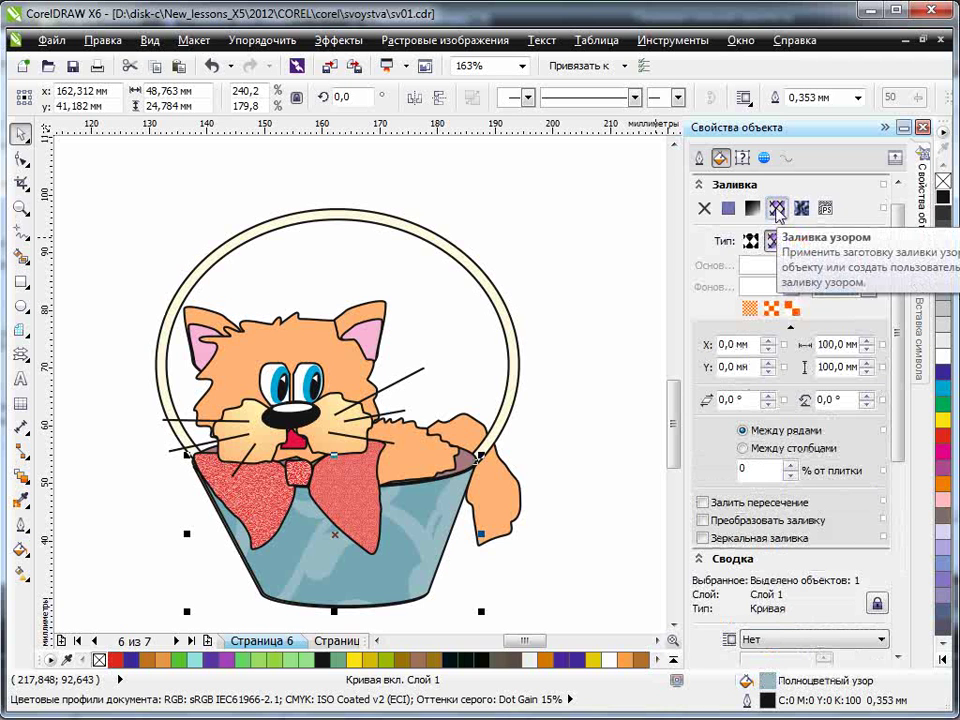
{"action": "left_click", "coordinate": [785, 160]}
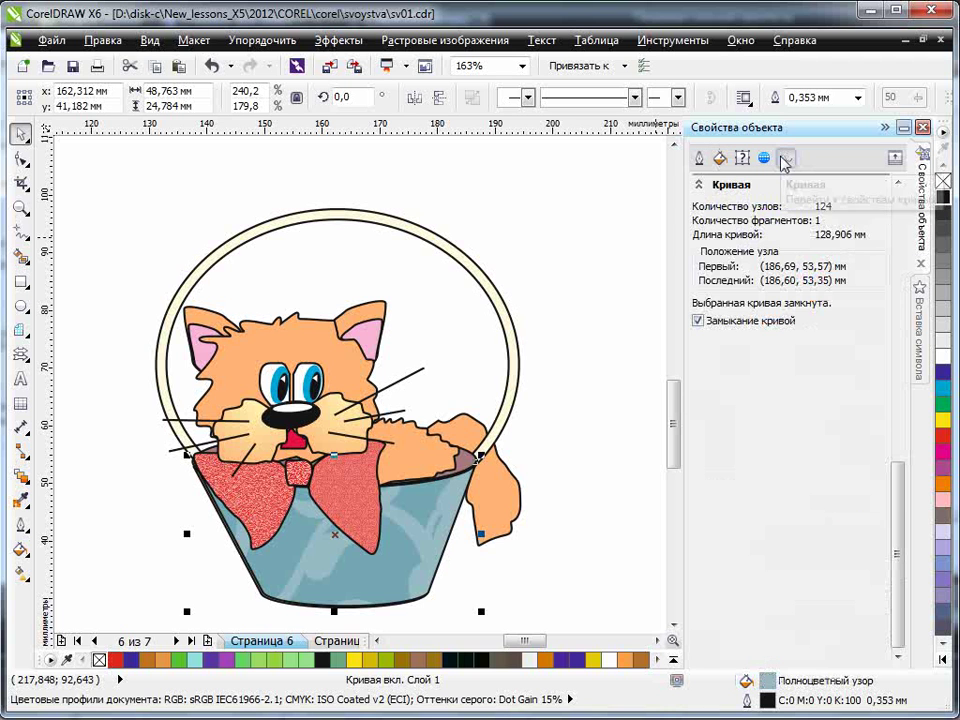
{"action": "left_click", "coordinate": [617, 271]}
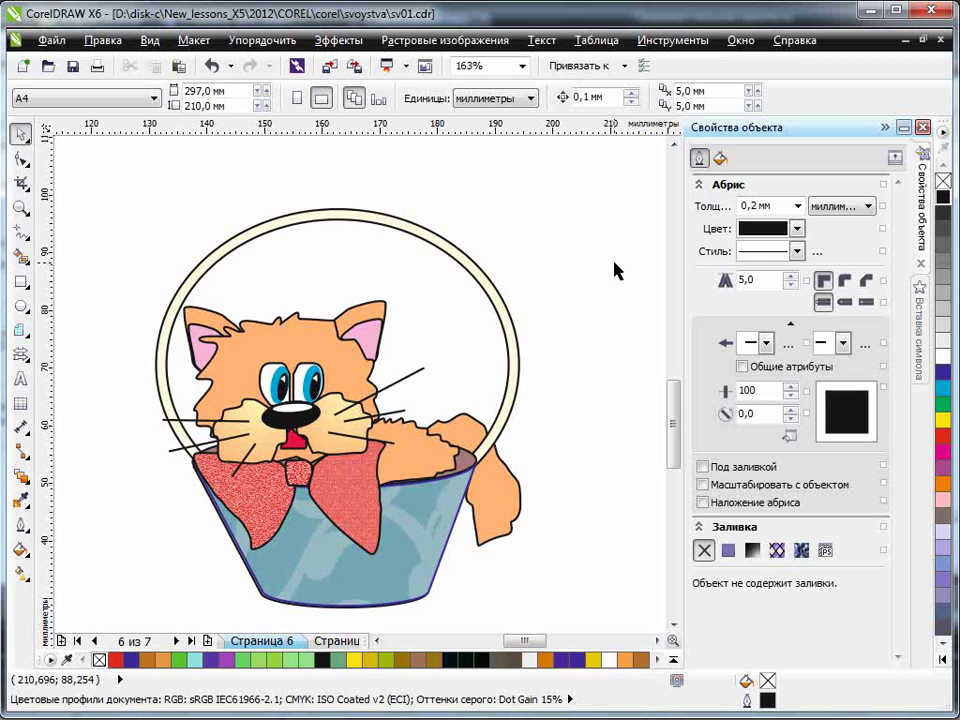